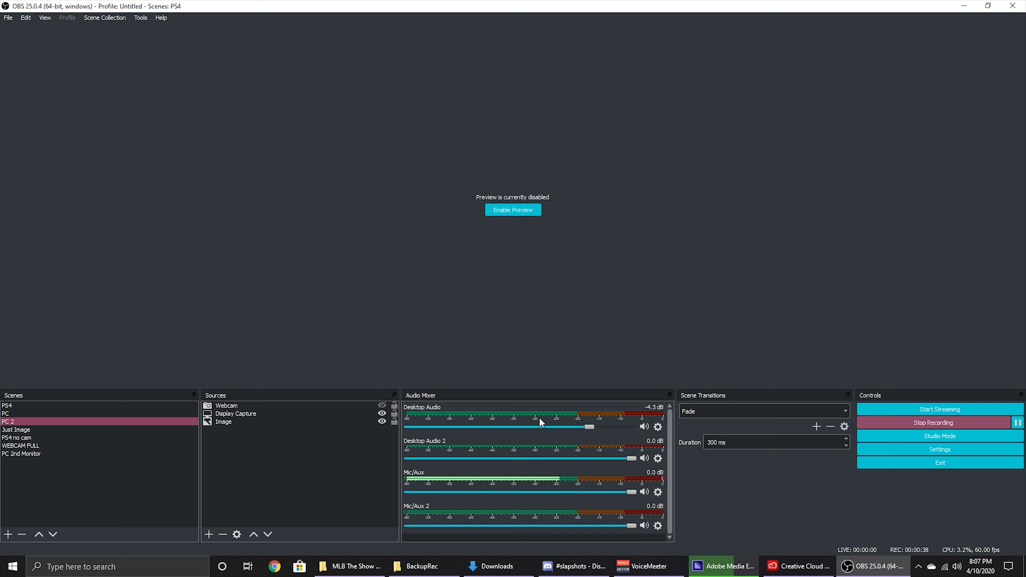
# Step: Close the Downloads folder window and bring up the MLB The Show 20 RTTS folder
pyautogui.moveTo(348, 572)
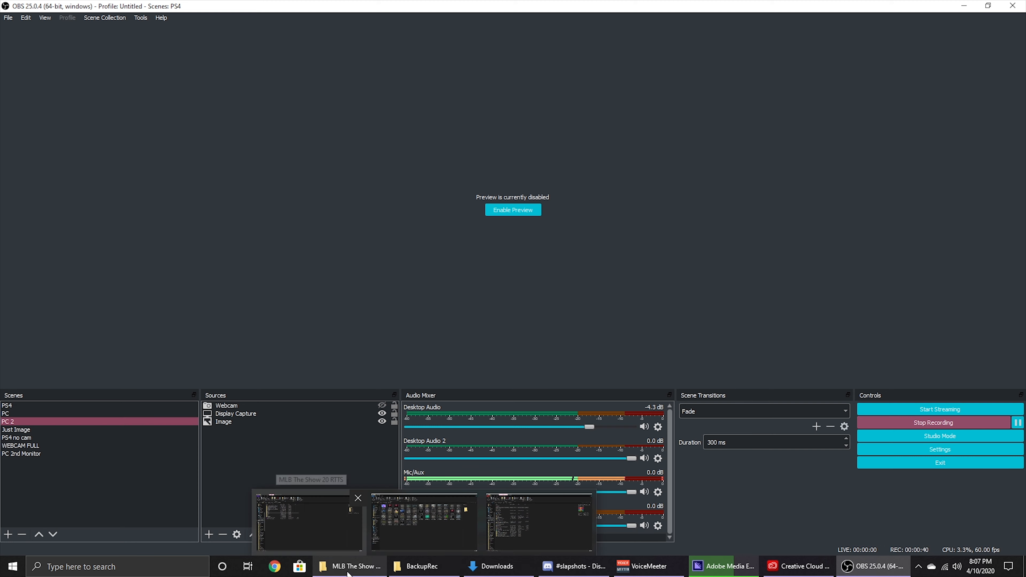
pyautogui.moveTo(492, 536)
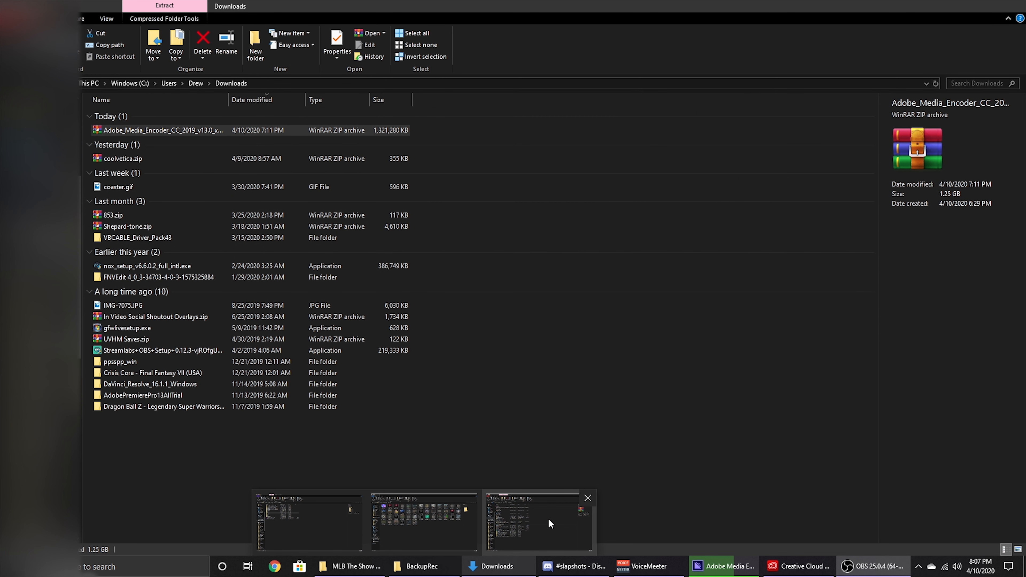
pyautogui.click(587, 498)
pyautogui.moveTo(395, 543)
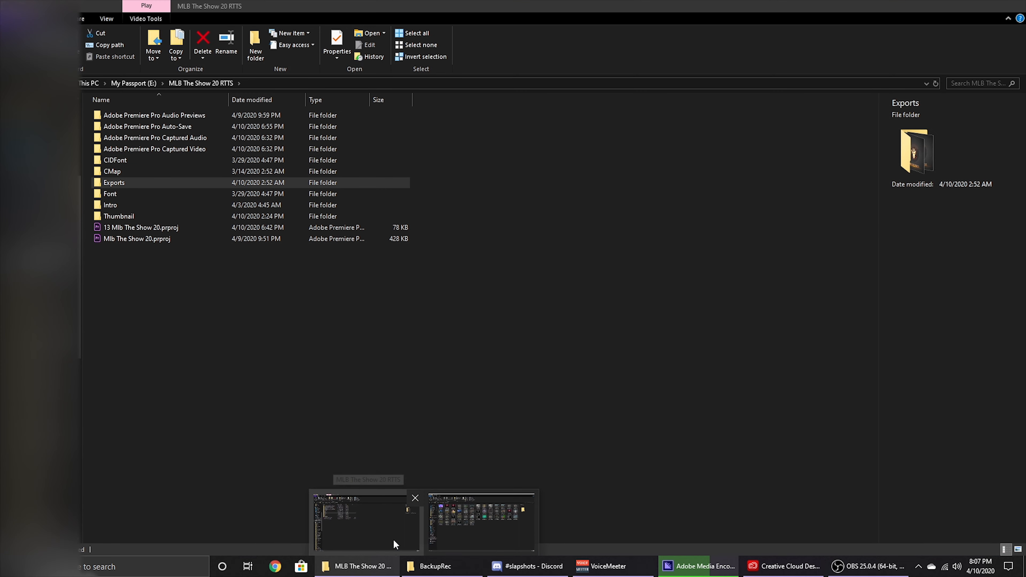
pyautogui.click(395, 544)
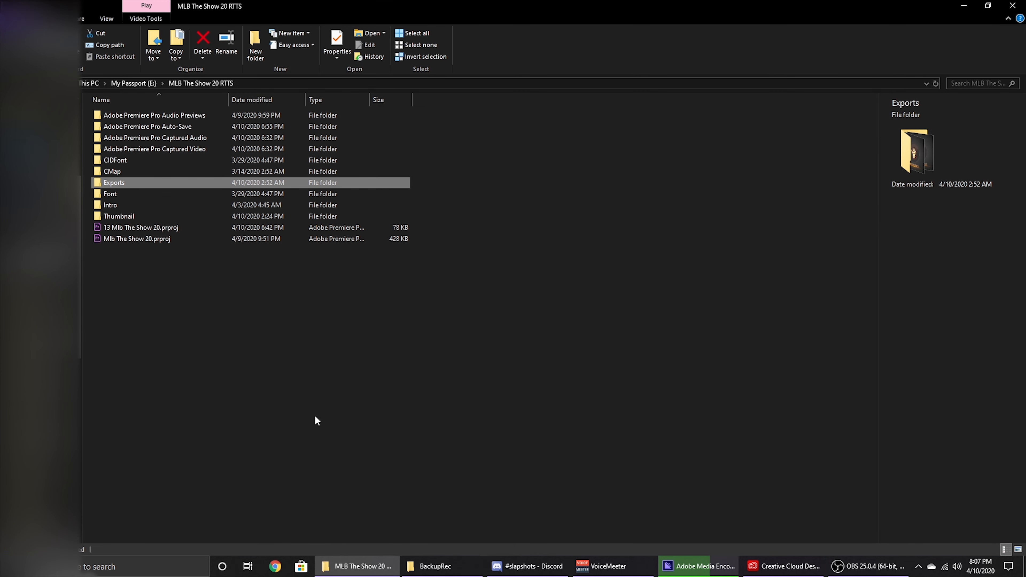
# Step: Open the project file 13 Mlb The Show 20.prproj from the folder in Premiere Pro
pyautogui.click(206, 230)
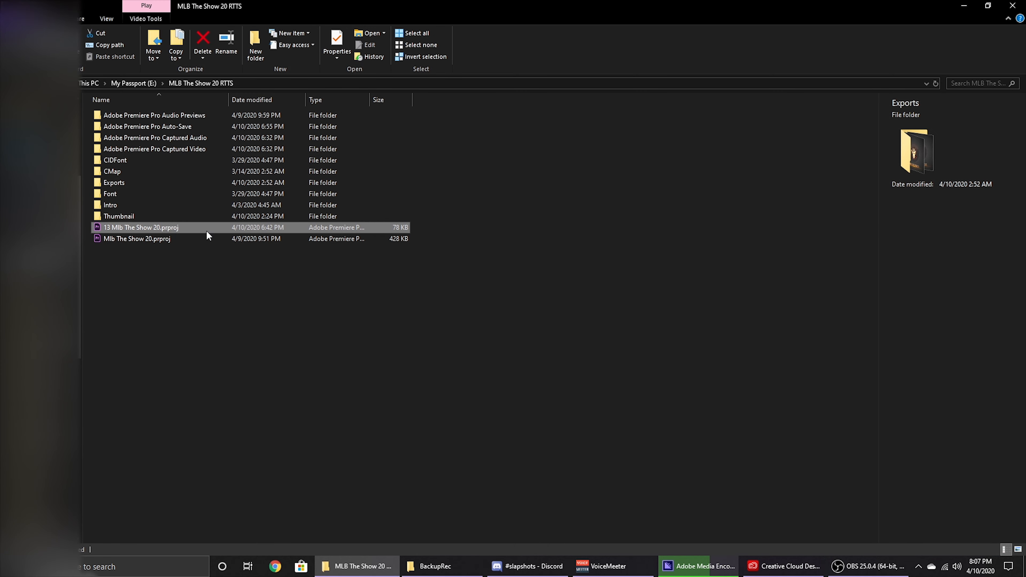
pyautogui.click(186, 239)
pyautogui.click(190, 229)
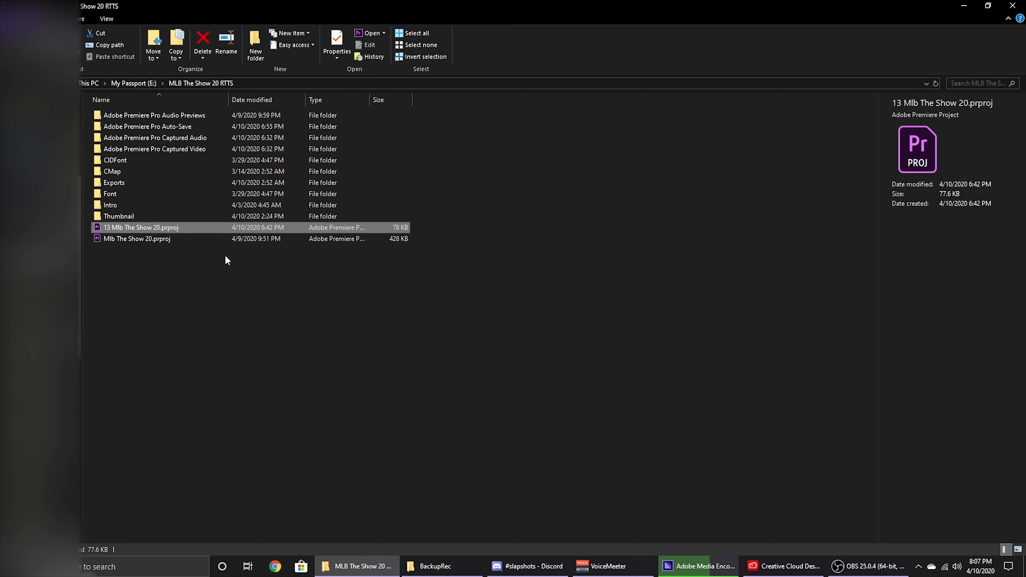
pyautogui.click(224, 240)
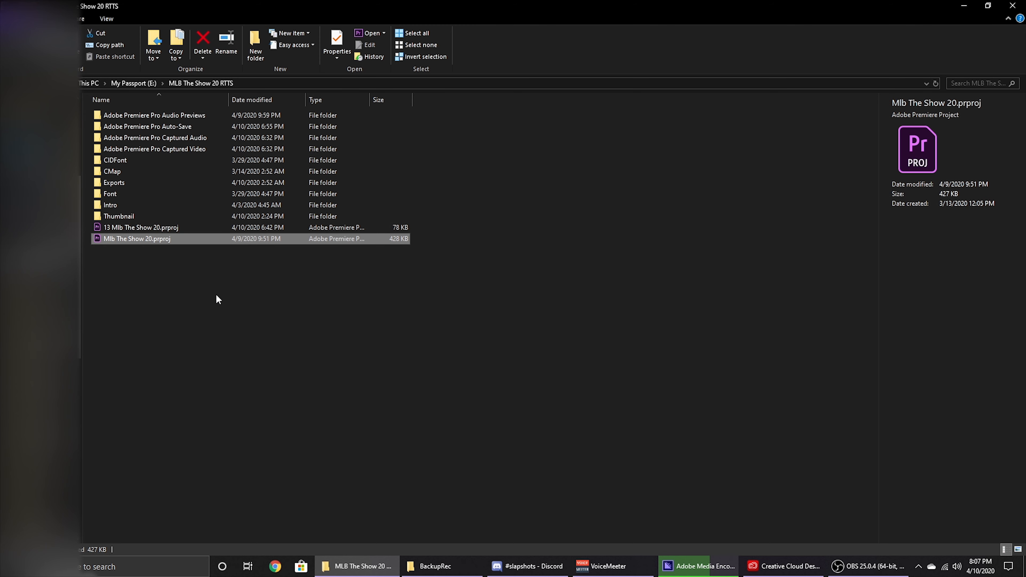
pyautogui.click(158, 226)
pyautogui.click(149, 250)
pyautogui.click(149, 226)
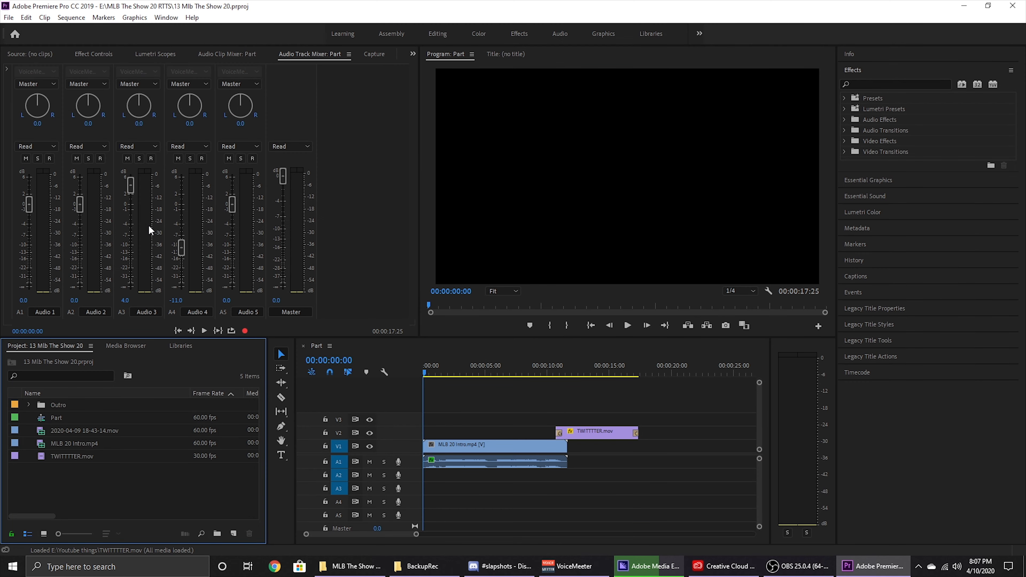
# Step: Preview the first few seconds of the MLB 20 Intro.mp4 clip in the Part sequence
pyautogui.click(493, 434)
pyautogui.click(482, 461)
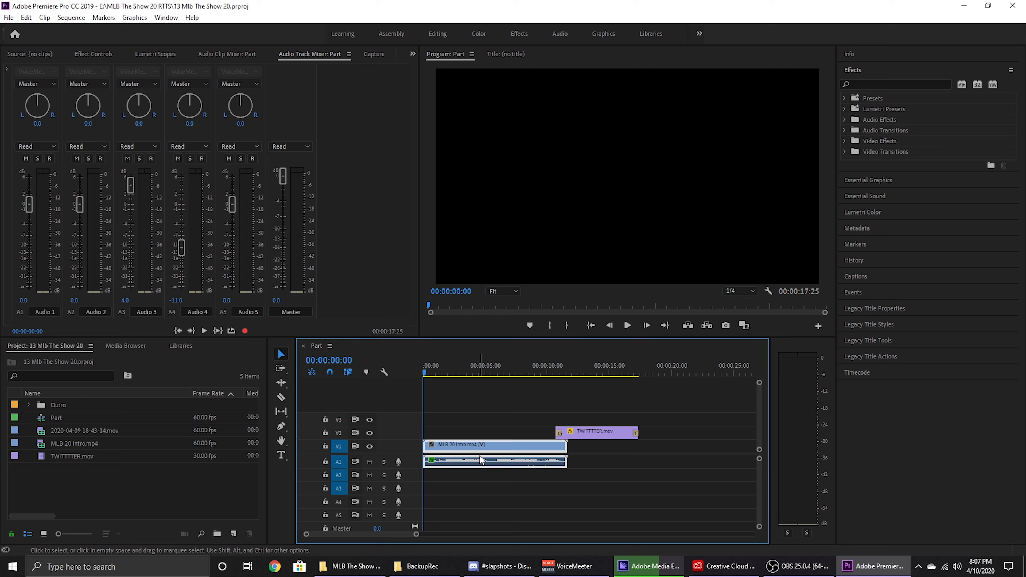
pyautogui.click(509, 494)
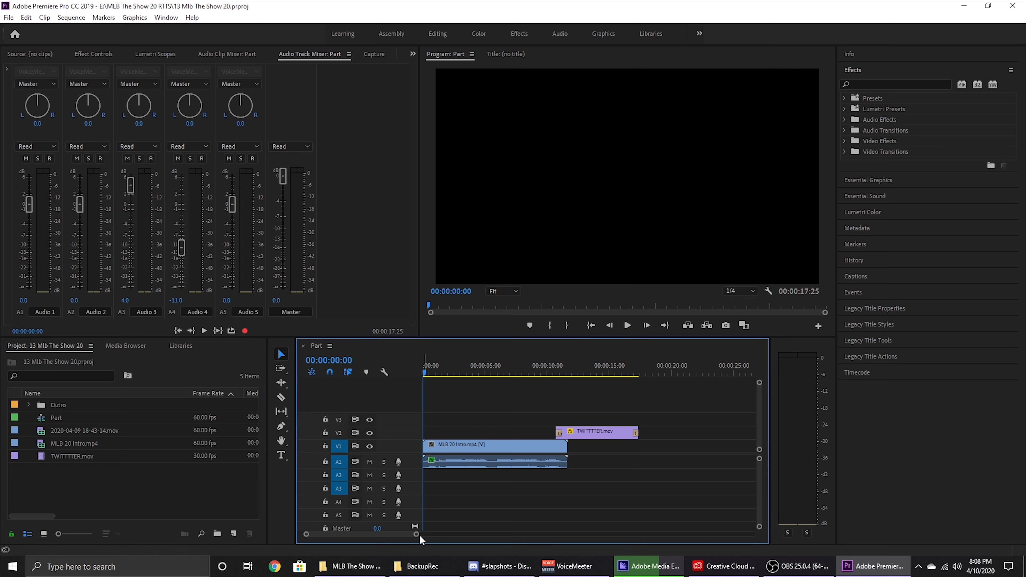
pyautogui.click(627, 325)
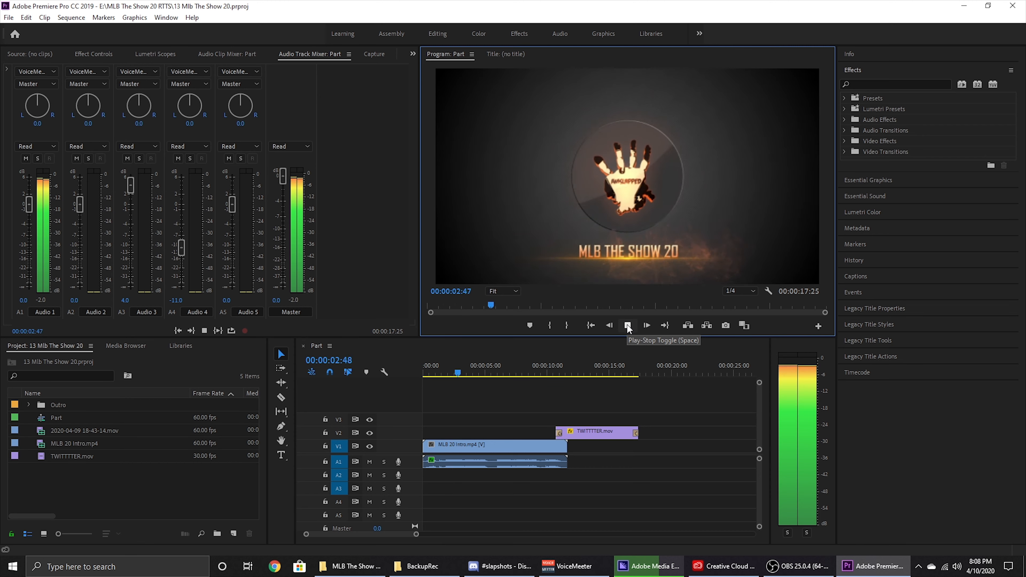
pyautogui.click(627, 325)
# Step: Examine the video and audio effect settings of the MLB 20 Intro.mp4 clip, then return to the Audio Track Mixer
pyautogui.click(413, 54)
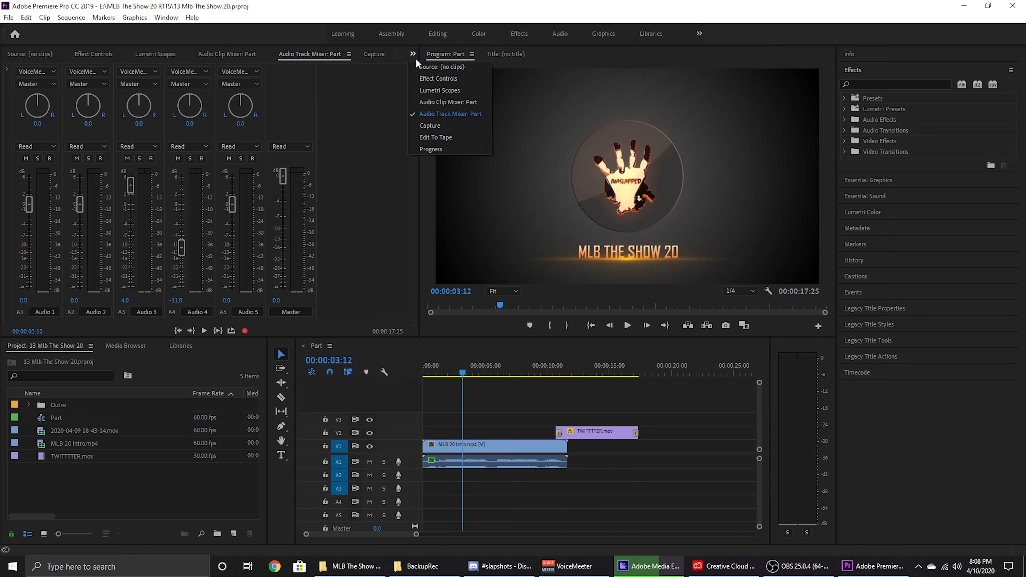
pyautogui.click(420, 84)
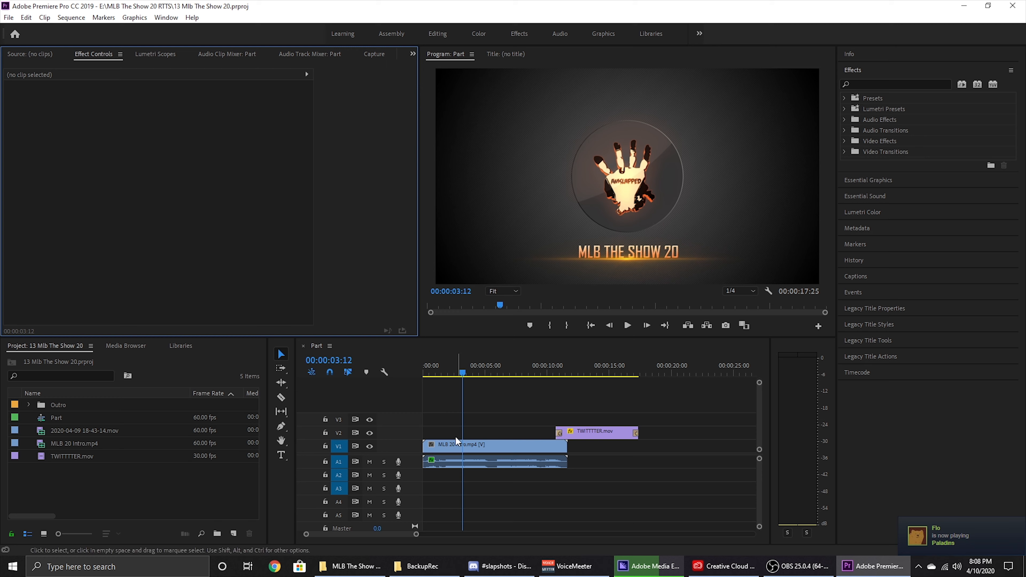
pyautogui.click(451, 448)
pyautogui.scroll(-2, 223, 288)
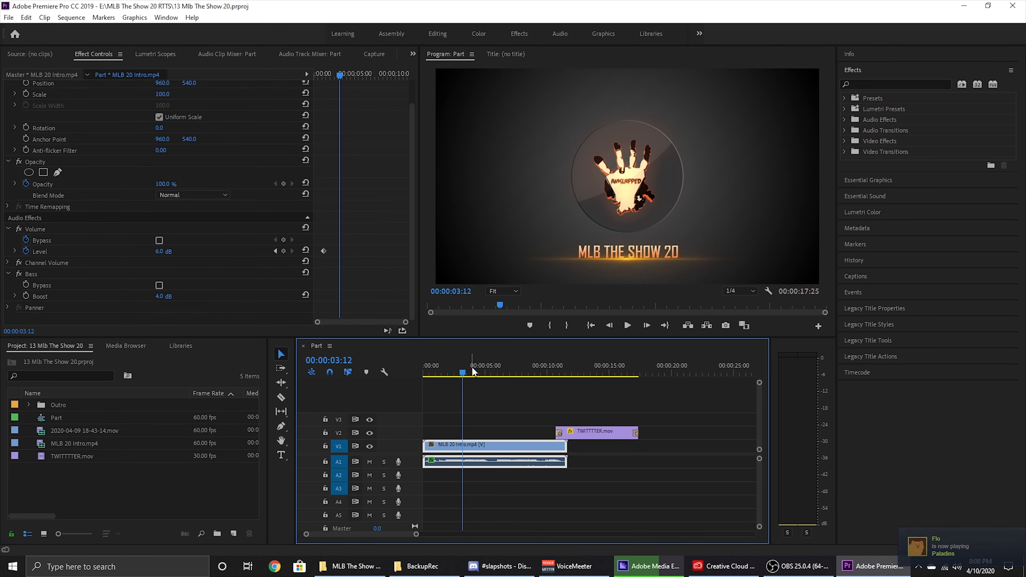
pyautogui.click(501, 411)
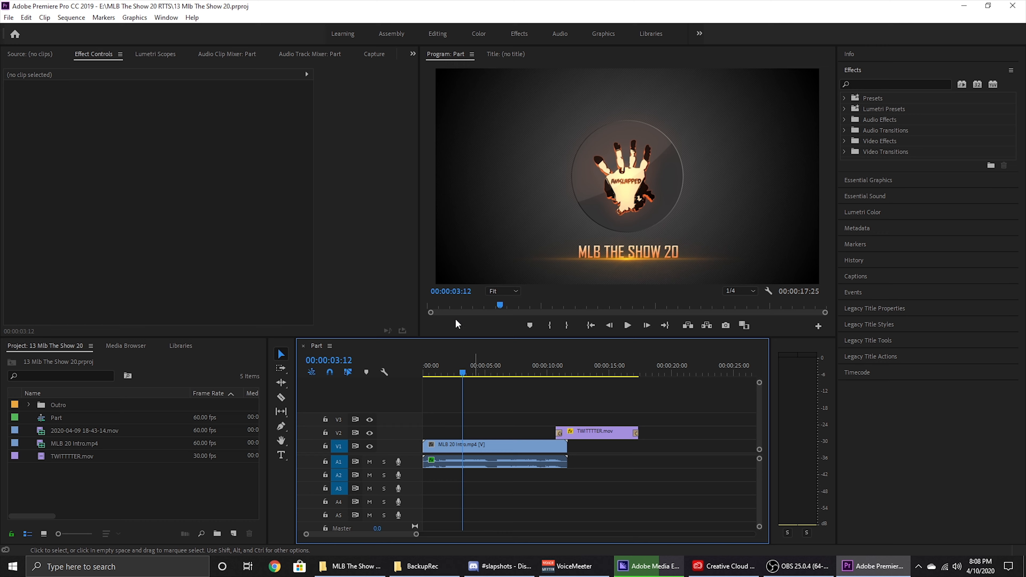
pyautogui.click(308, 55)
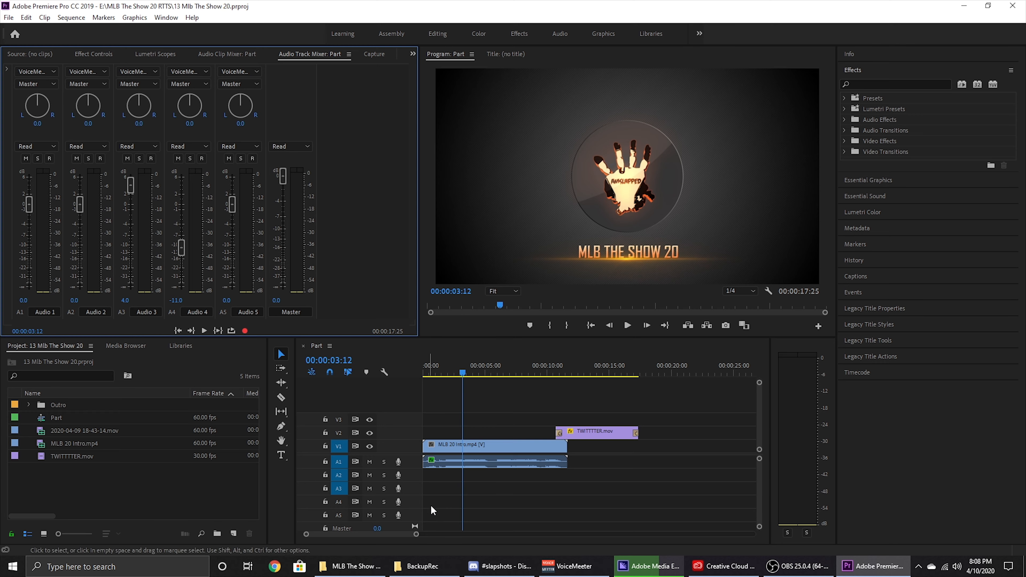
pyautogui.click(423, 566)
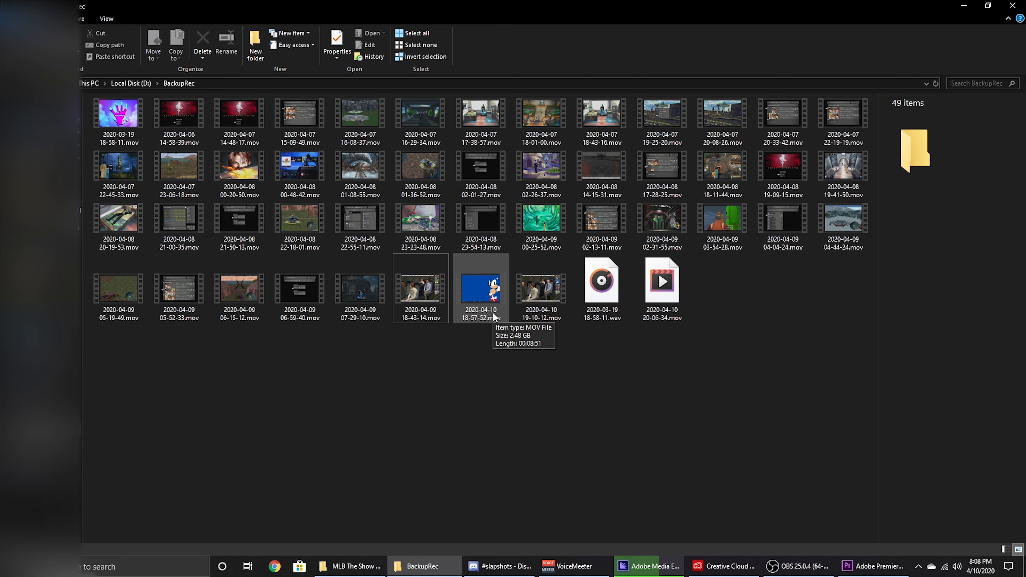
pyautogui.click(526, 298)
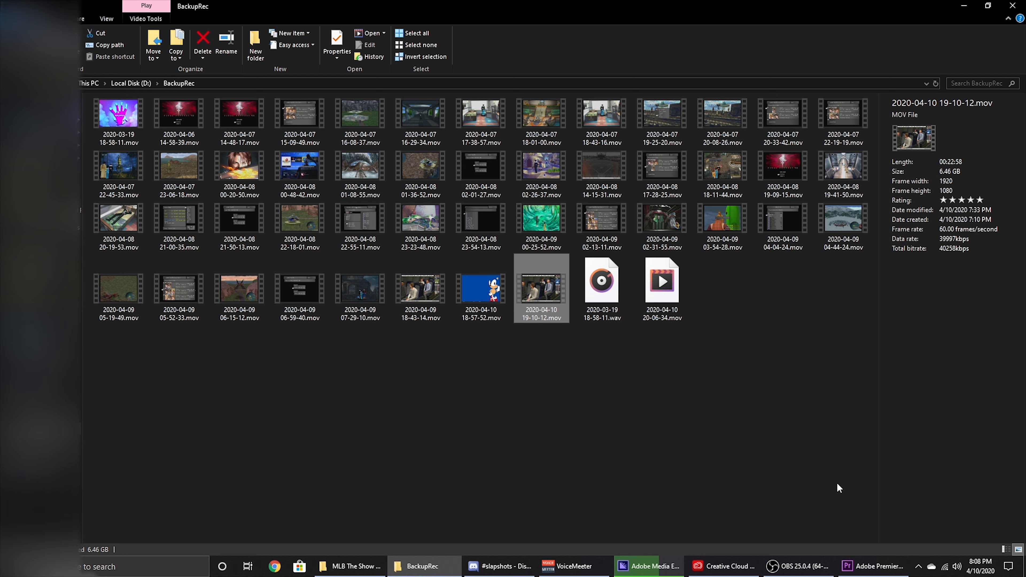
pyautogui.click(798, 566)
pyautogui.click(936, 449)
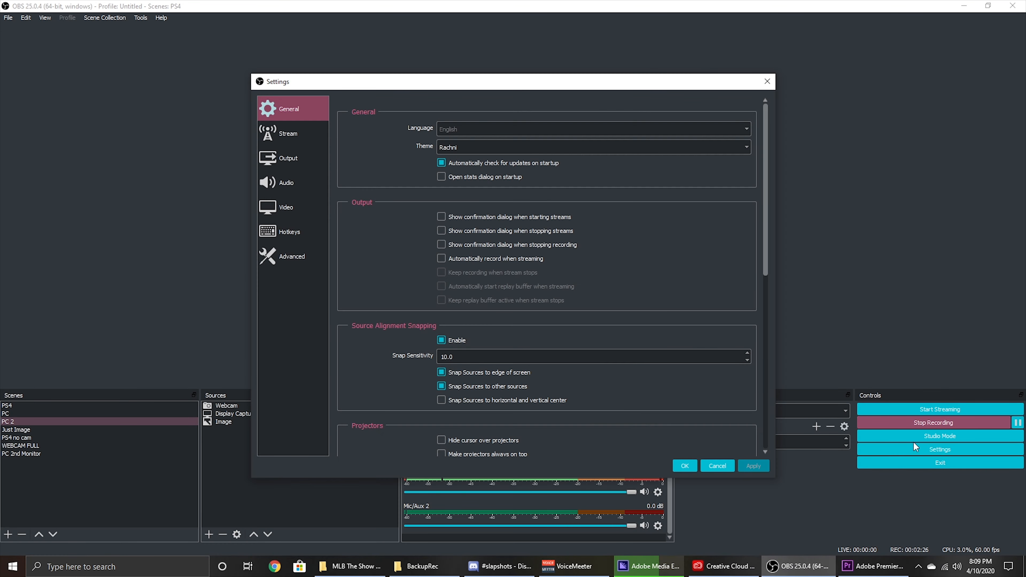
pyautogui.click(282, 184)
pyautogui.click(285, 207)
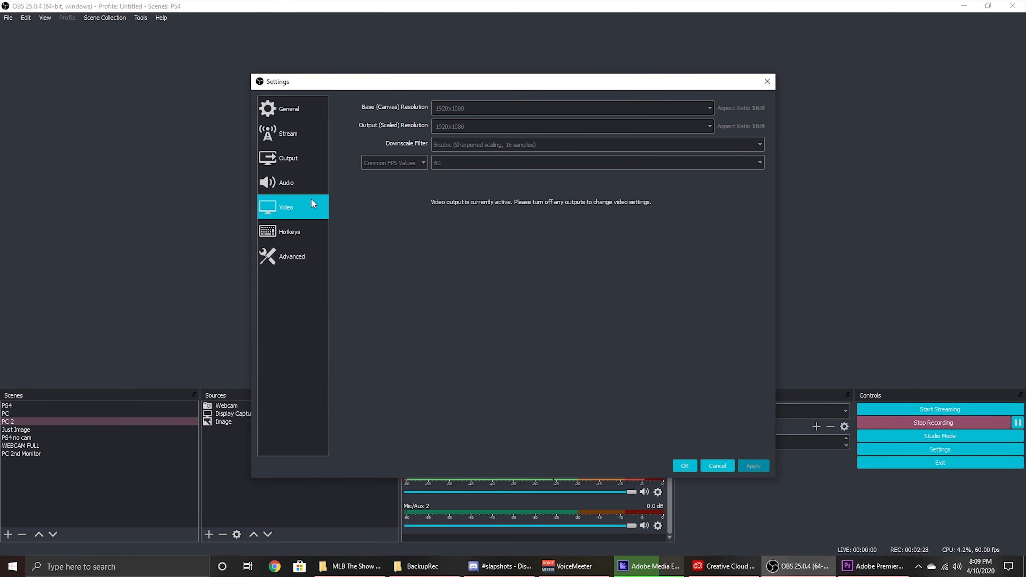
pyautogui.click(283, 159)
pyautogui.click(385, 130)
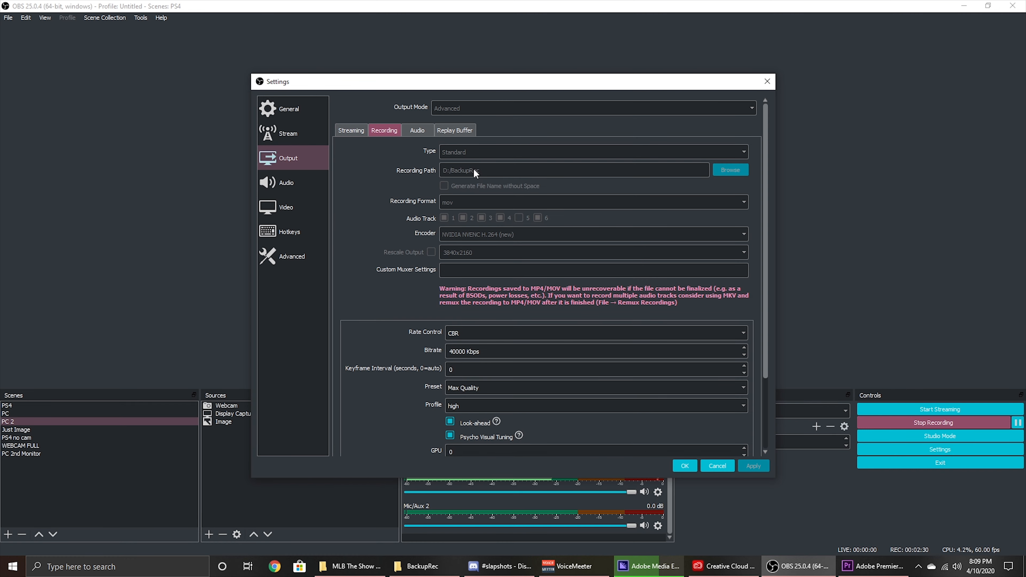
pyautogui.click(718, 467)
pyautogui.click(423, 566)
pyautogui.click(531, 323)
pyautogui.click(534, 314)
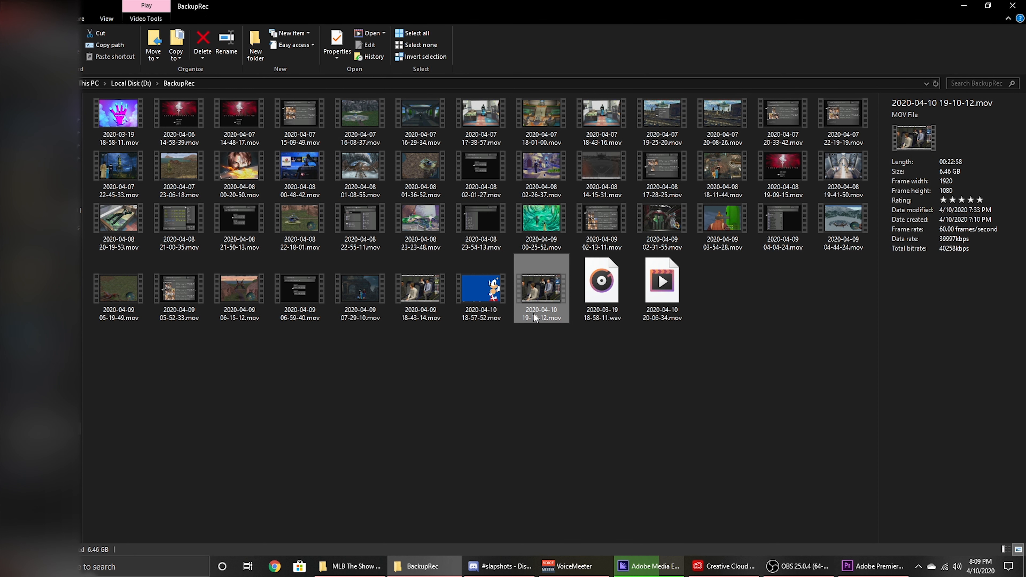
pyautogui.moveTo(534, 314); pyautogui.dragTo(570, 447)
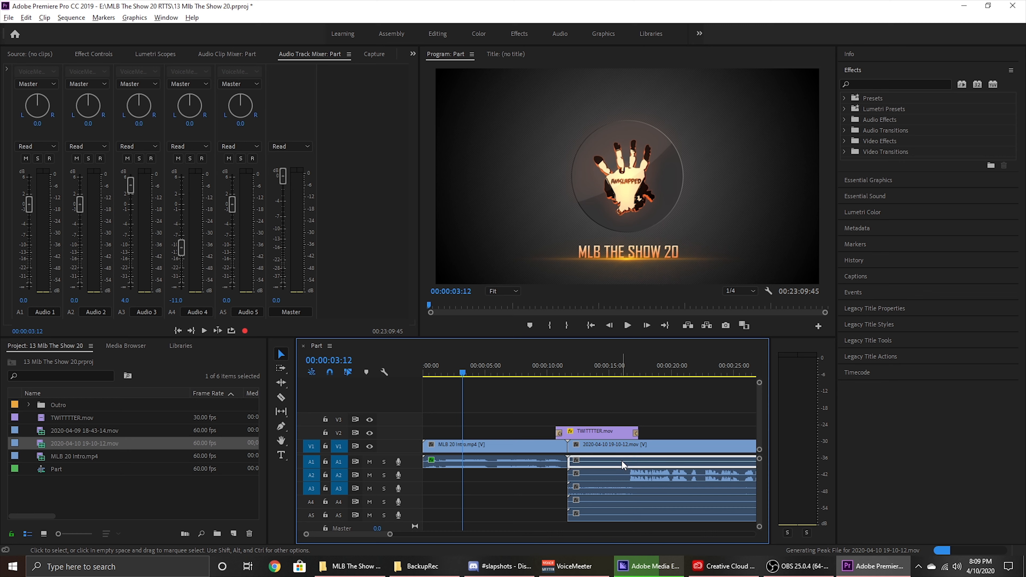
# Step: Delete the recording's audio clips on tracks A1, A4 and A5, keeping those on A2 and A3
pyautogui.press('Delete')
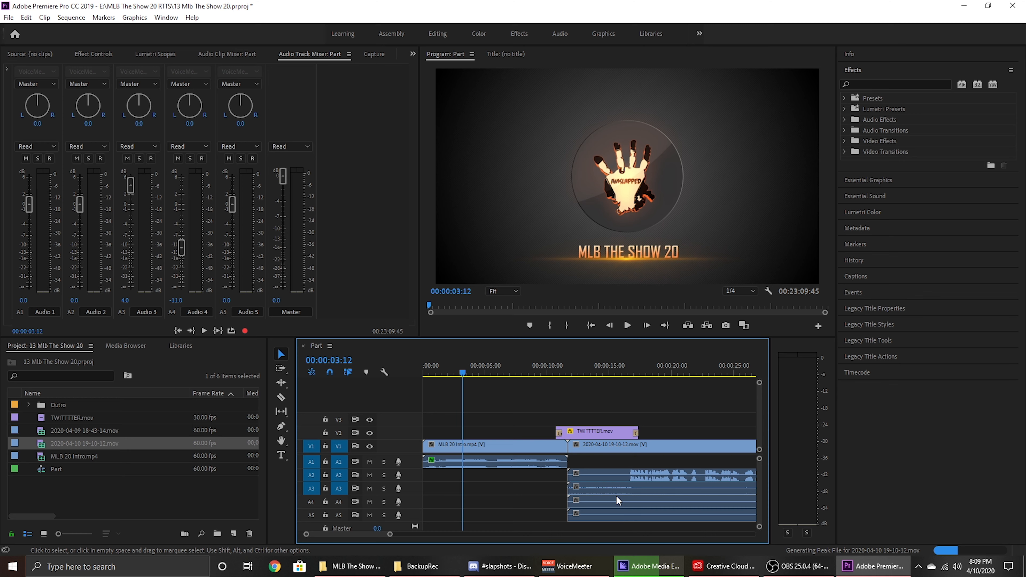
pyautogui.click(606, 494)
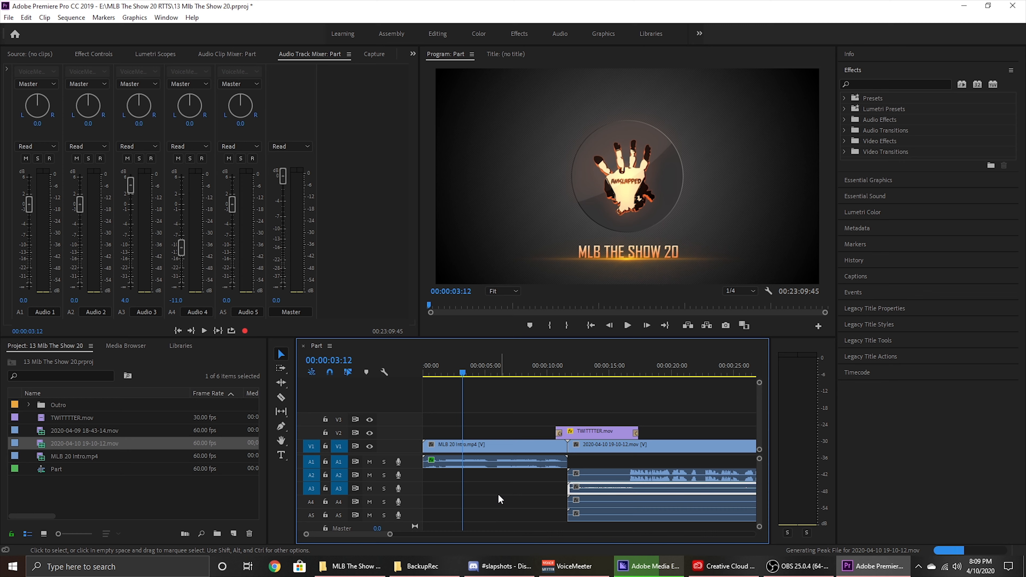
pyautogui.click(606, 500)
pyautogui.moveTo(554, 501); pyautogui.dragTo(593, 520)
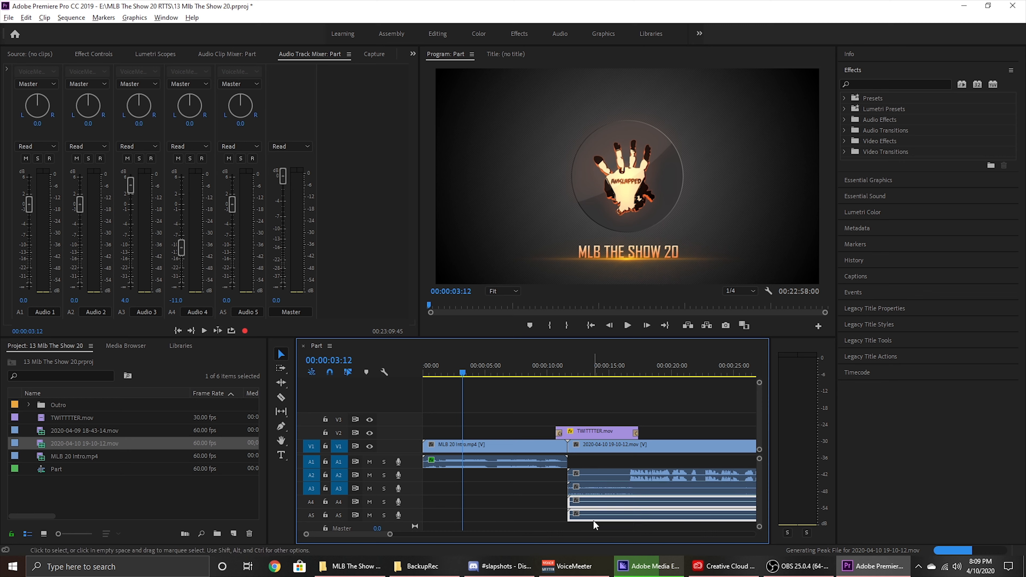
pyautogui.press('Delete')
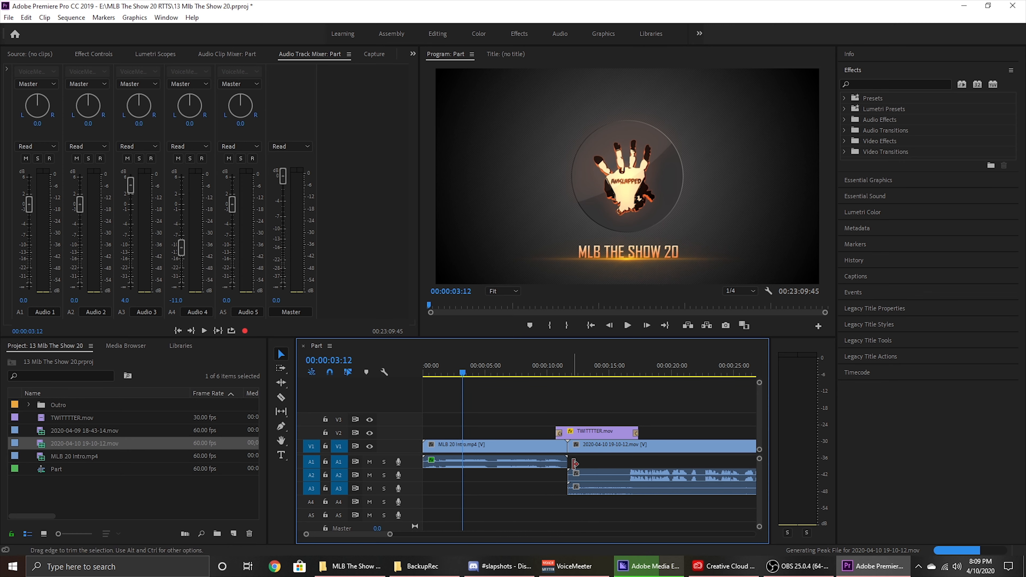
# Step: Play the beginning of the recording in the sequence to find where the audio on A2 starts
pyautogui.press('space')
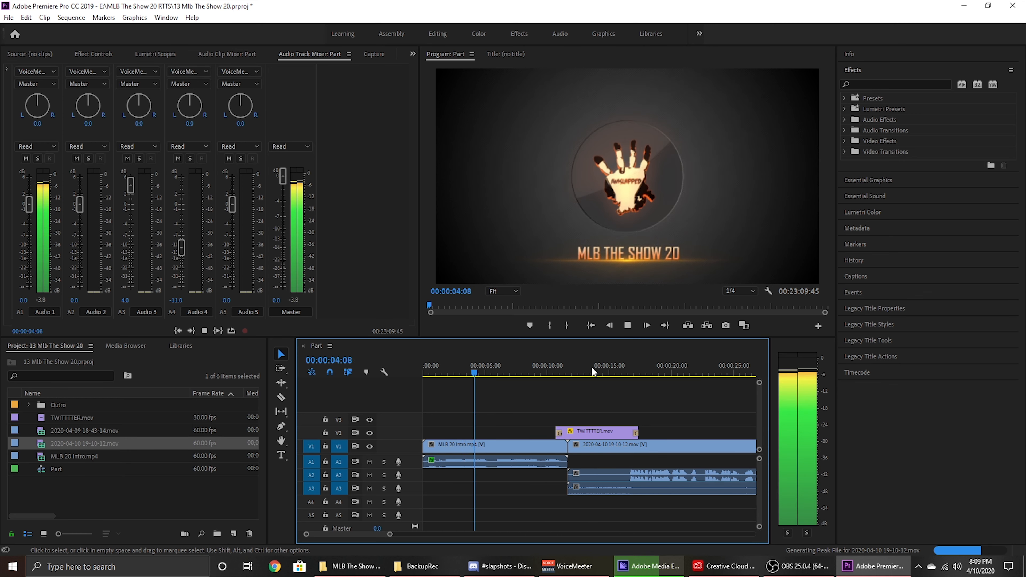
pyautogui.click(574, 370)
pyautogui.press('space')
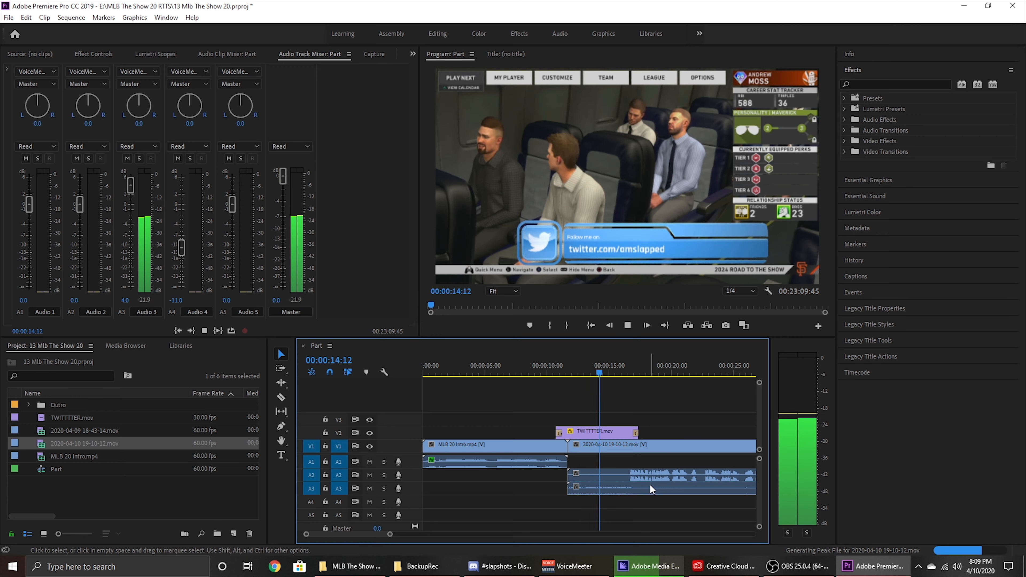
pyautogui.keyDown('alt'); pyautogui.scroll(2, 649, 485); pyautogui.keyUp('alt')
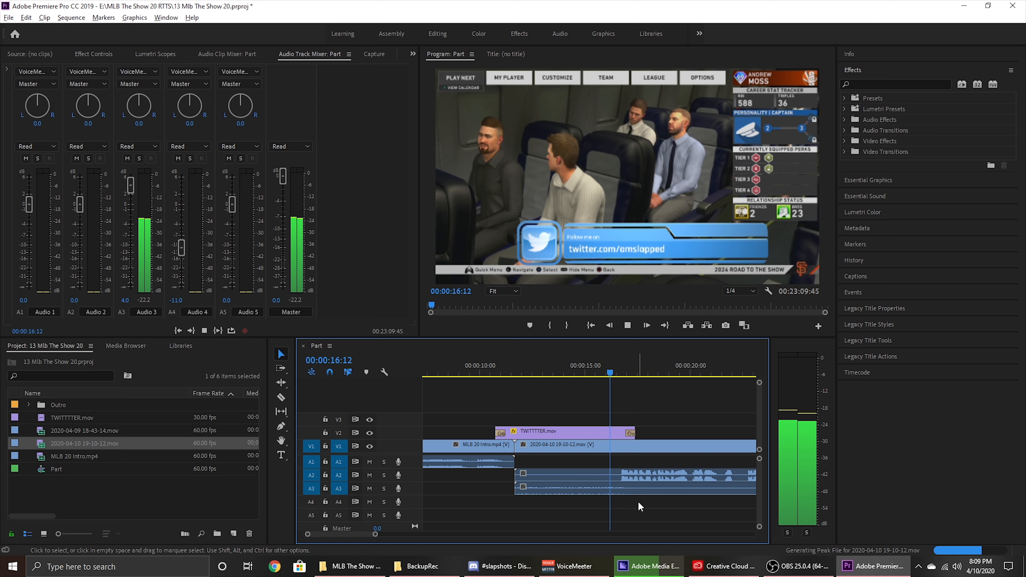
pyautogui.press('space')
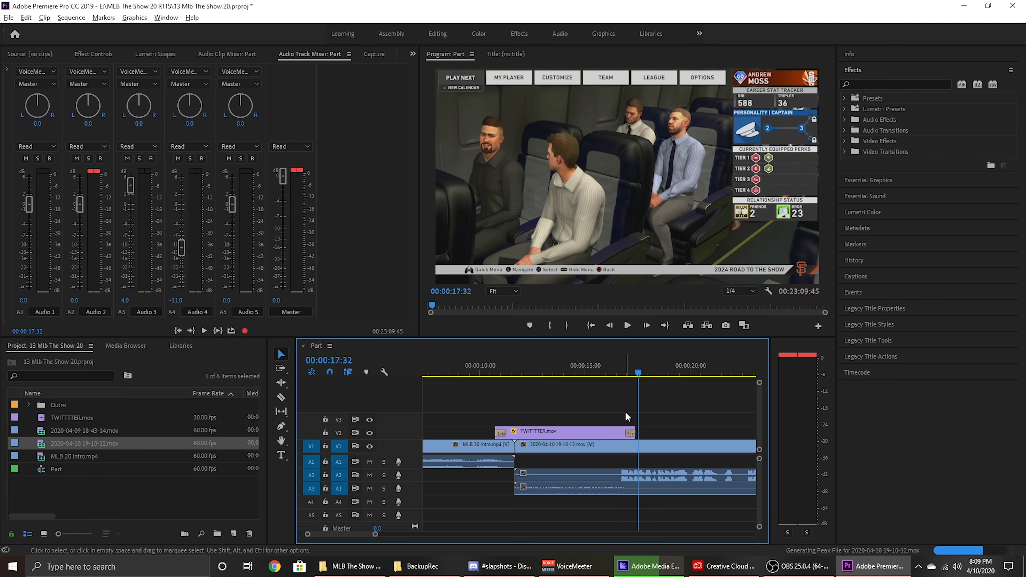
# Step: Split the recording with the Razor tool at 00:00:16:43, where the A2 waveform begins
pyautogui.click(618, 369)
pyautogui.keyDown('alt'); pyautogui.scroll(3, 636, 477); pyautogui.keyUp('alt')
pyautogui.moveTo(583, 372); pyautogui.dragTo(589, 372)
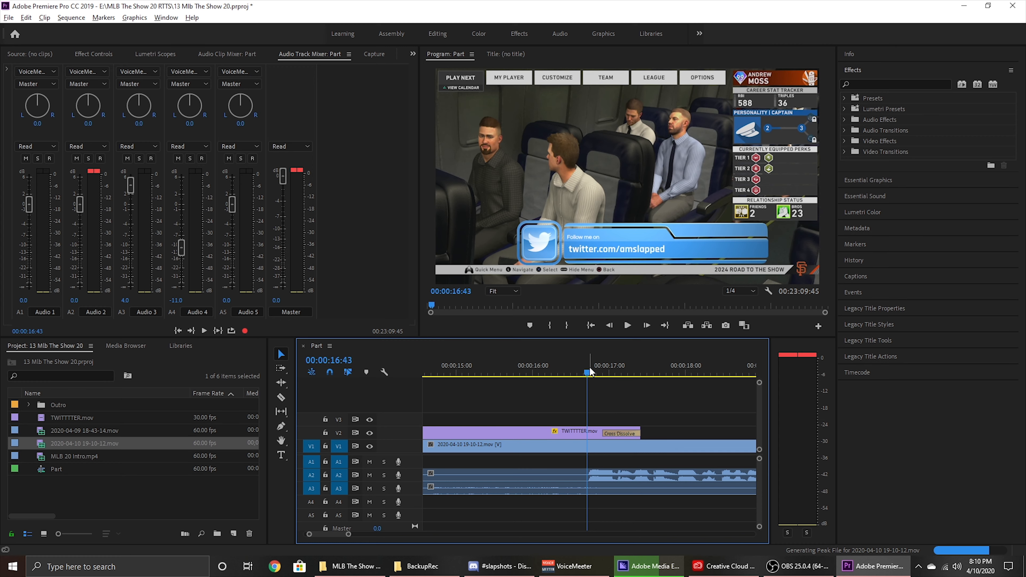
pyautogui.click(281, 397)
pyautogui.click(587, 445)
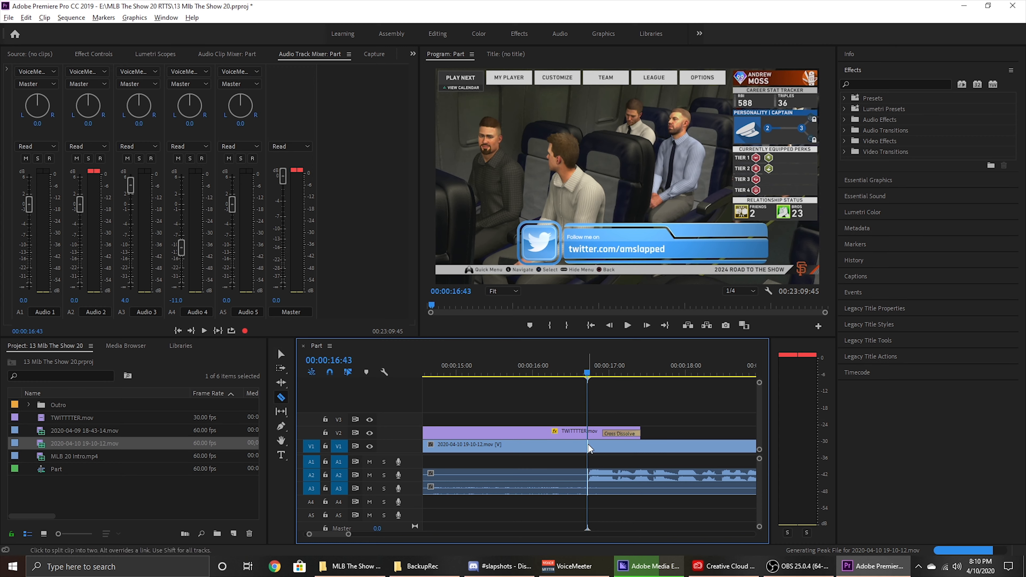
# Step: Delete the portion of the recording before the cut, including its linked audio
pyautogui.click(282, 355)
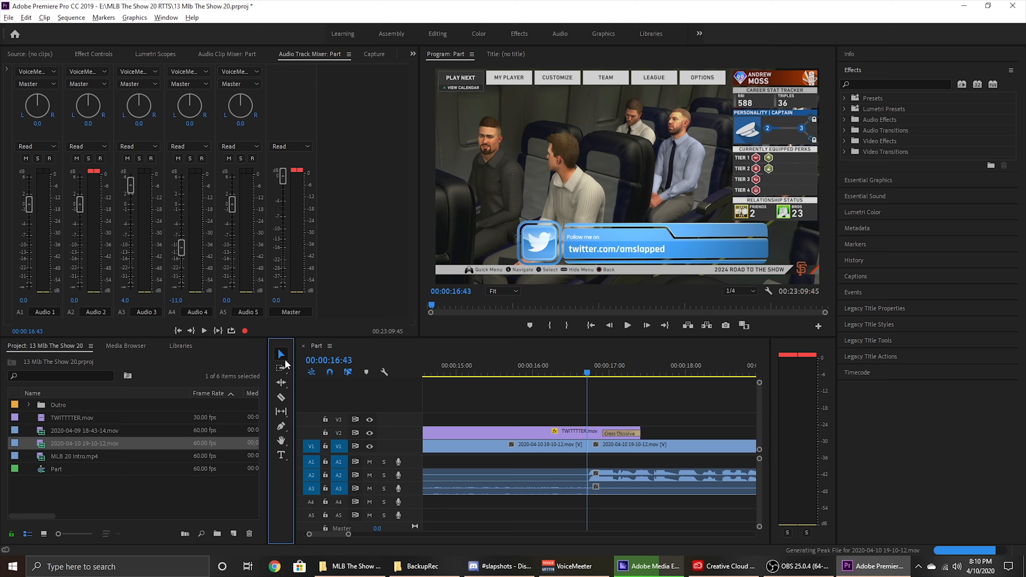
pyautogui.click(475, 447)
pyautogui.press('Delete')
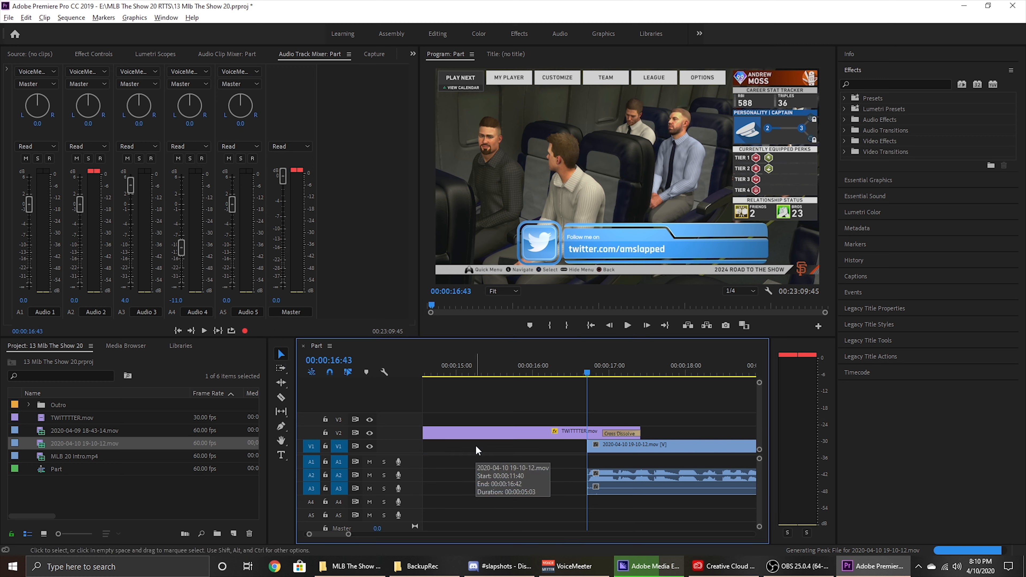
# Step: Close the gap on V1 between MLB 20 Intro.mp4 and the start of the recording
pyautogui.press('-')
pyautogui.press('-')
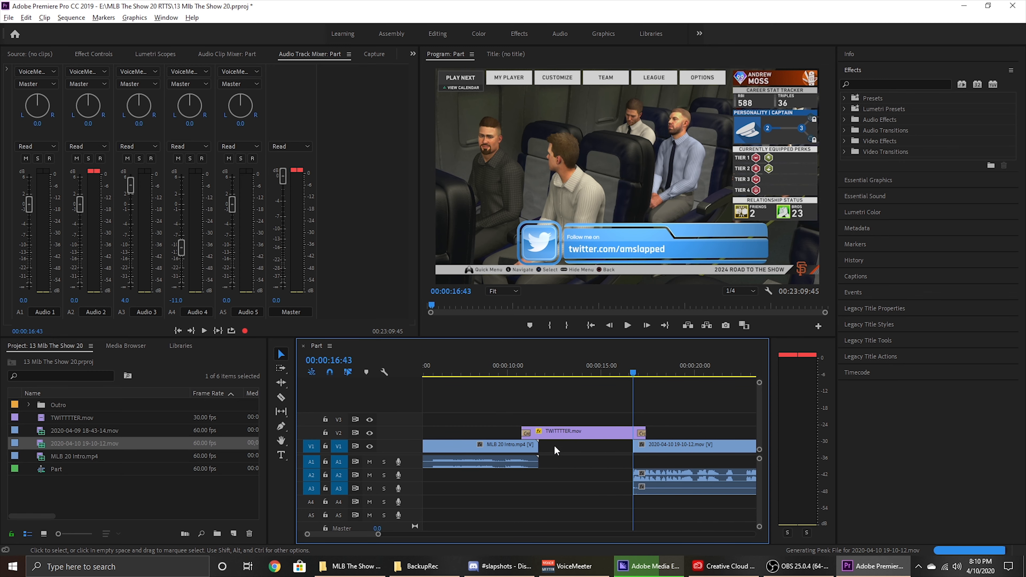
pyautogui.click(555, 446)
pyautogui.press('Delete')
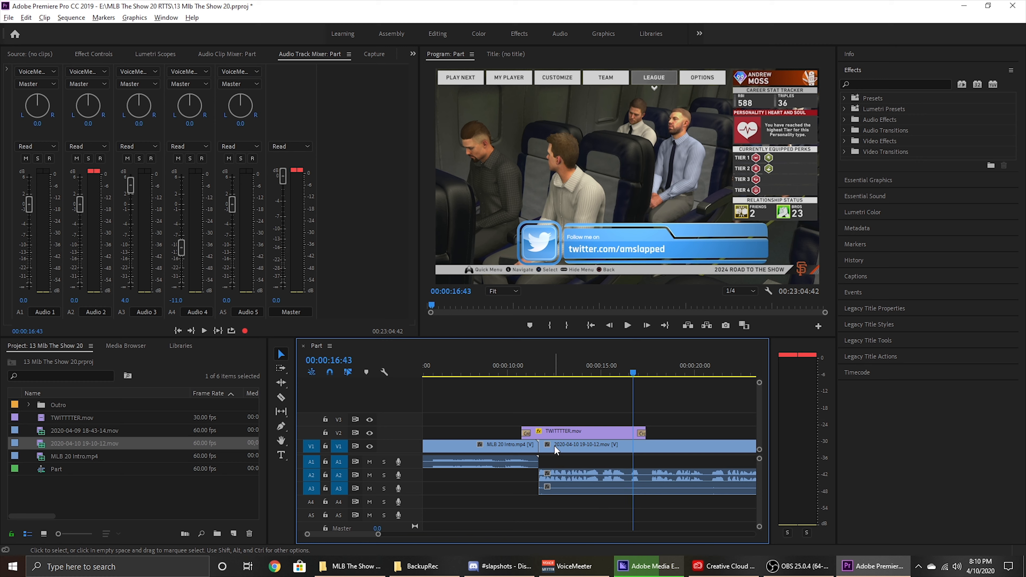
pyautogui.moveTo(556, 450); pyautogui.dragTo(561, 449)
# Step: Play the last seconds of the recording in the sequence to find where the A2 audio ends
pyautogui.scroll(-10, 628, 485)
pyautogui.scroll(-5, 629, 485)
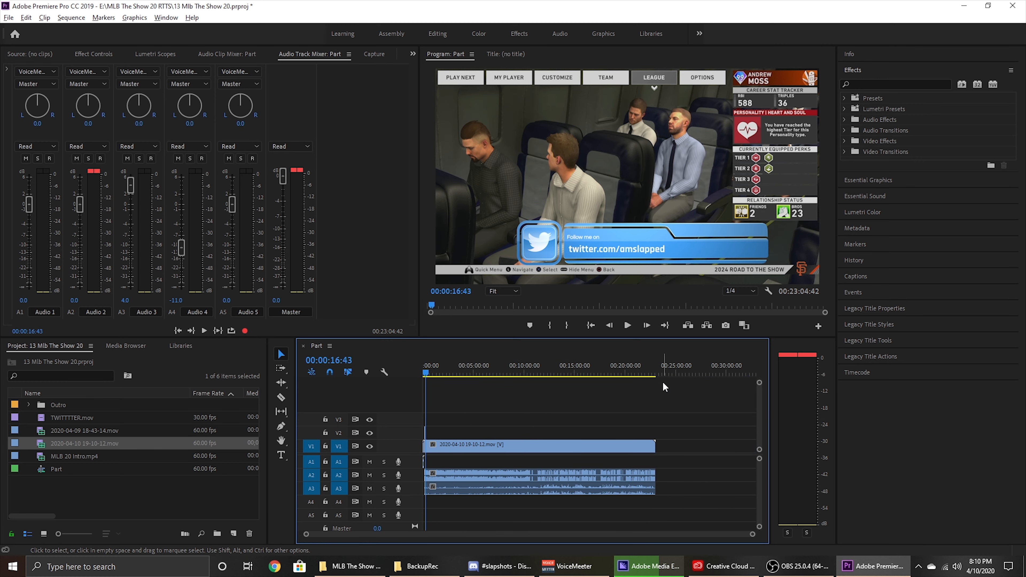
pyautogui.click(657, 367)
pyautogui.scroll(3, 699, 474)
pyautogui.scroll(4, 698, 474)
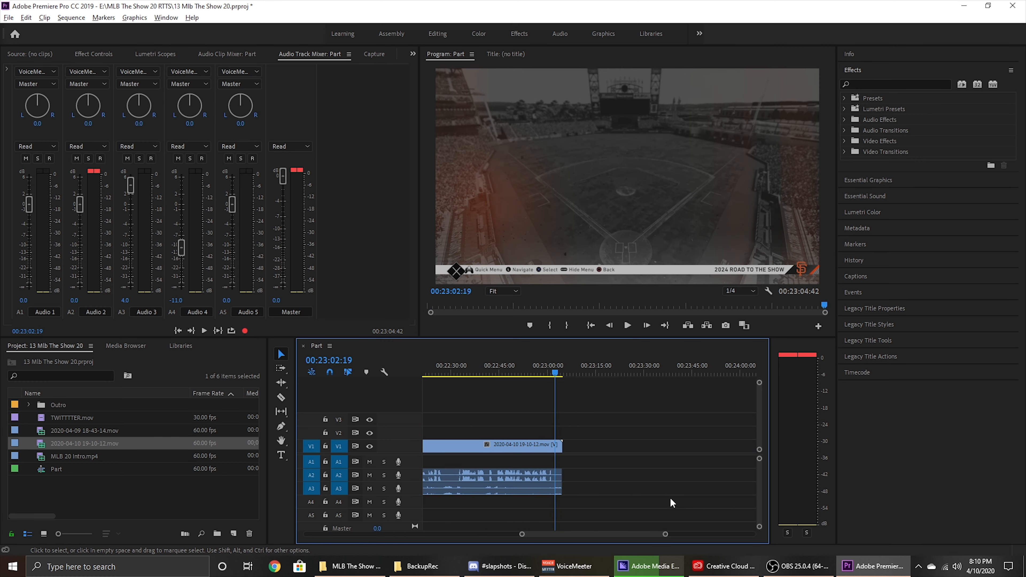
pyautogui.click(605, 366)
pyautogui.scroll(2, 603, 420)
pyautogui.press('space')
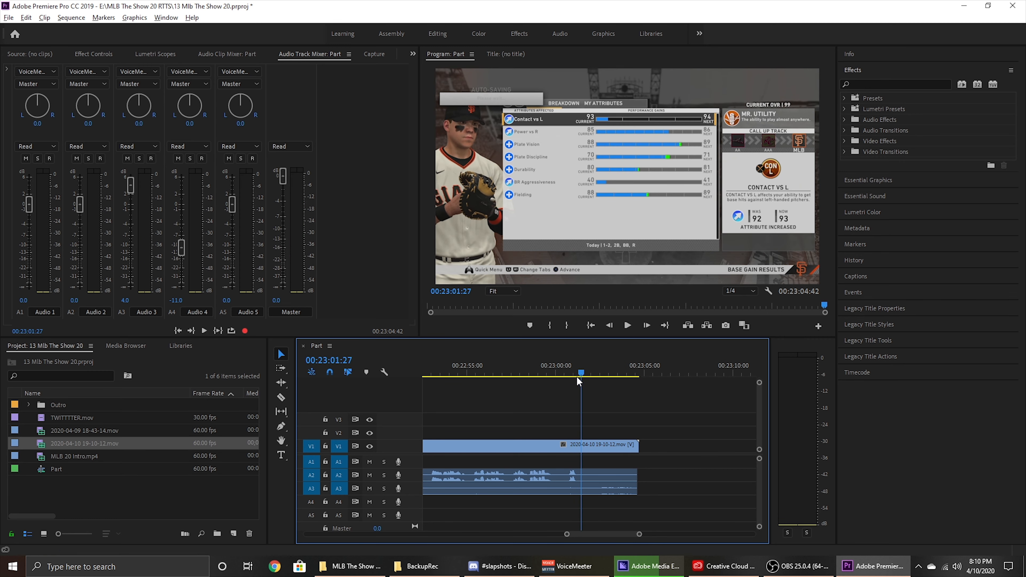
pyautogui.click(565, 372)
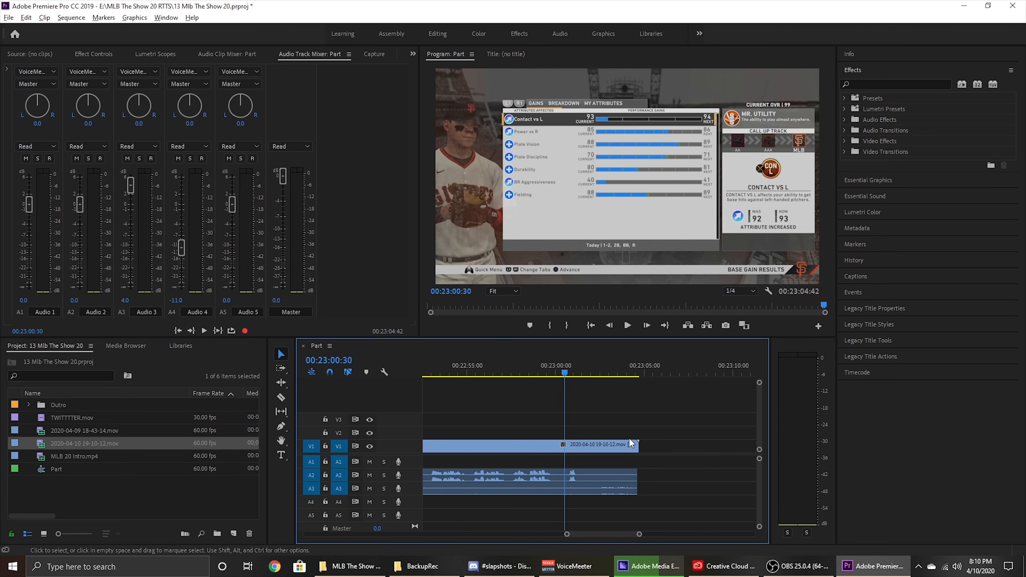
pyautogui.press('space')
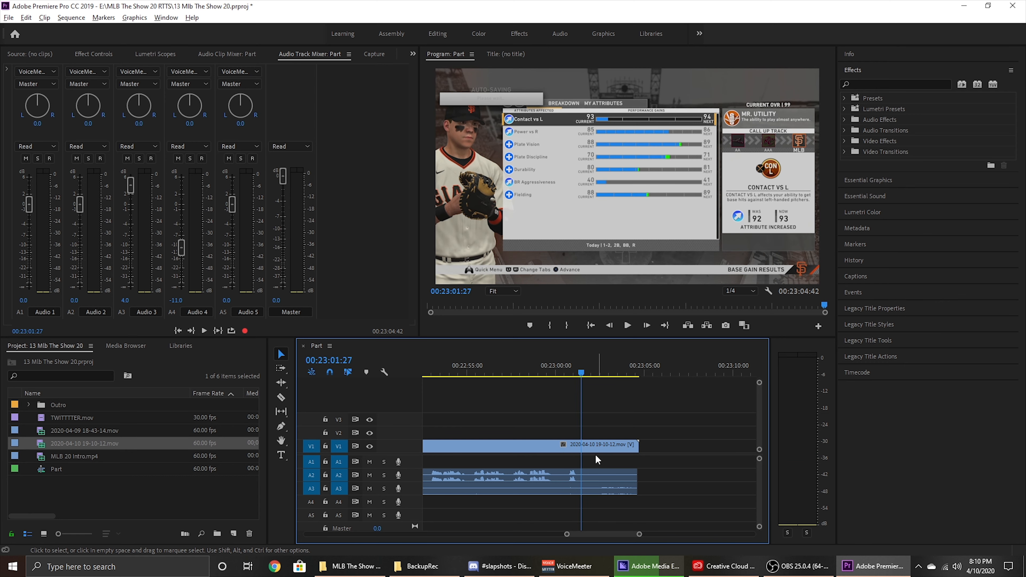
# Step: Split the recording with the Razor tool at 00:23:01:27 and delete the portion after the cut with its linked audio
pyautogui.press('c')
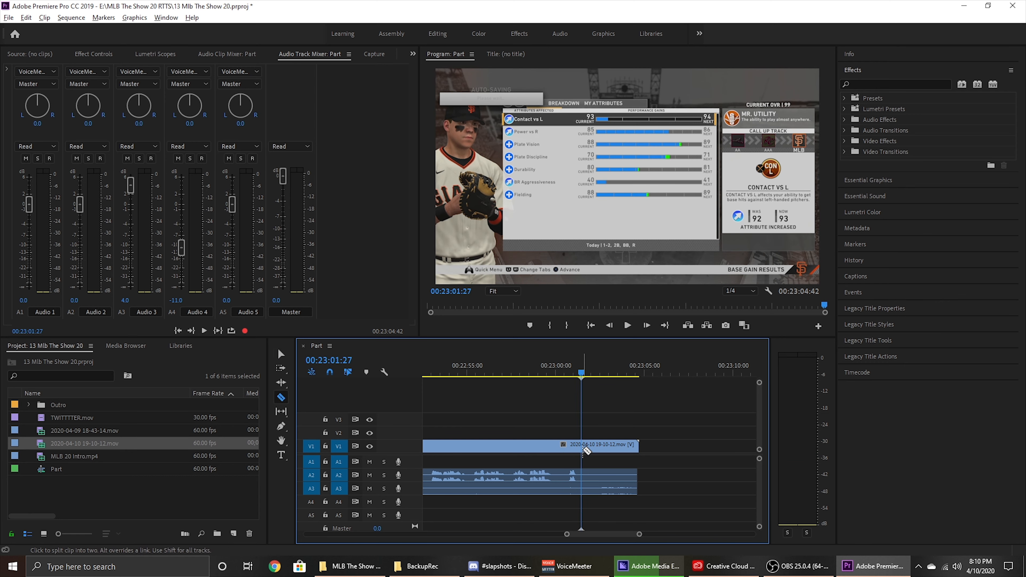
pyautogui.click(582, 449)
pyautogui.press('v')
pyautogui.click(594, 445)
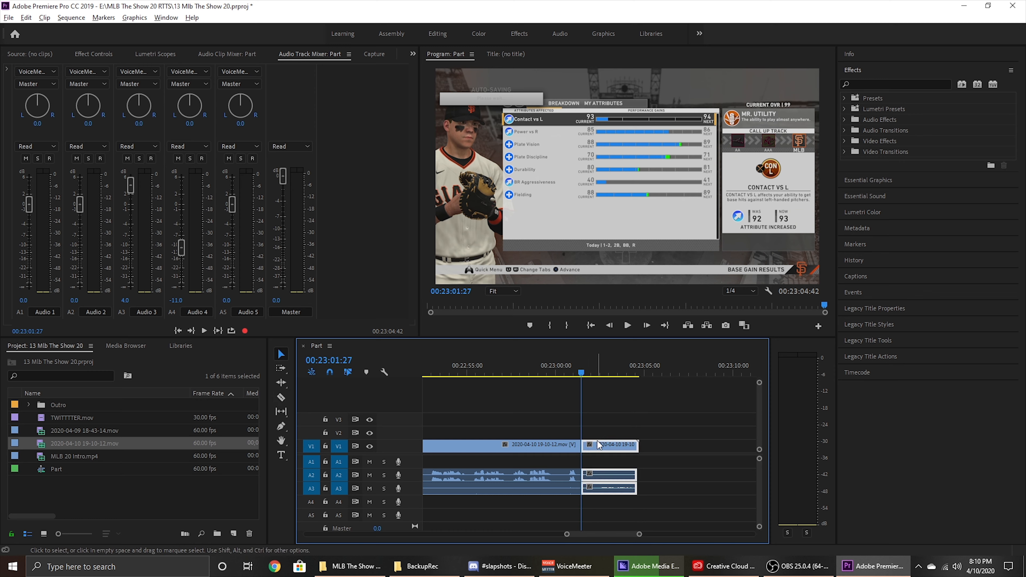
pyautogui.press('Delete')
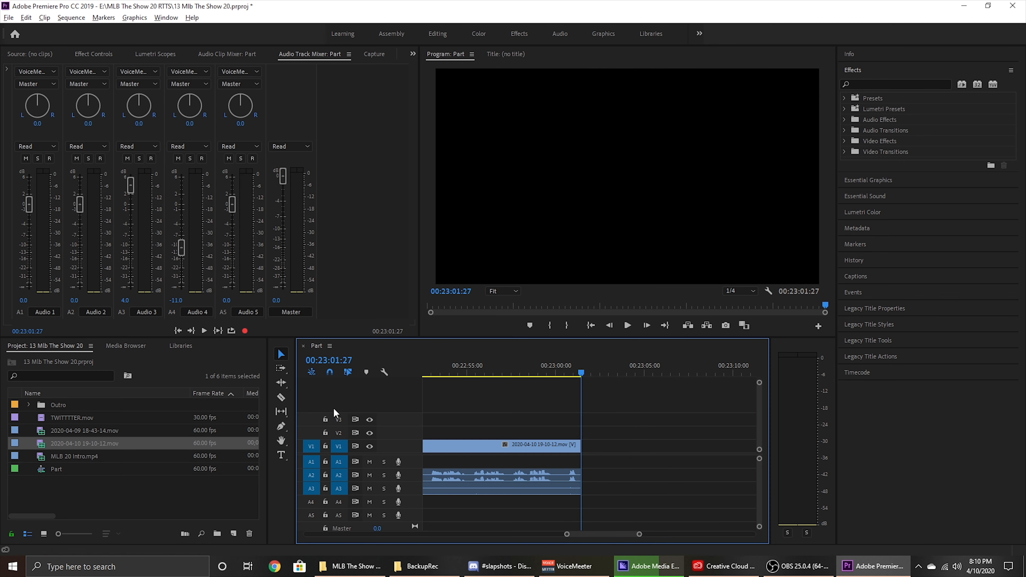
# Step: Expand the Outro bin in the project to list its outro clips
pyautogui.click(23, 405)
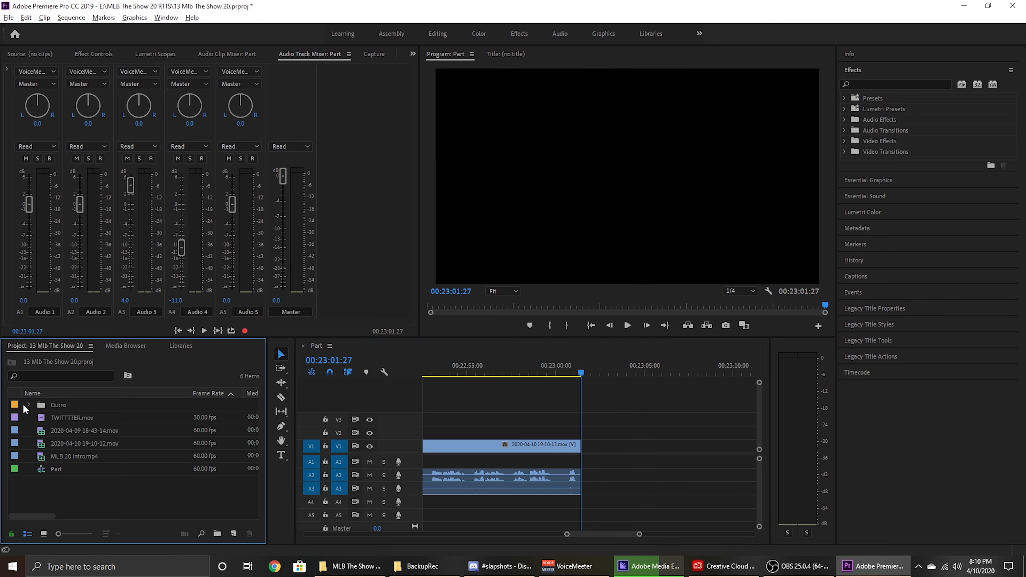
pyautogui.click(29, 405)
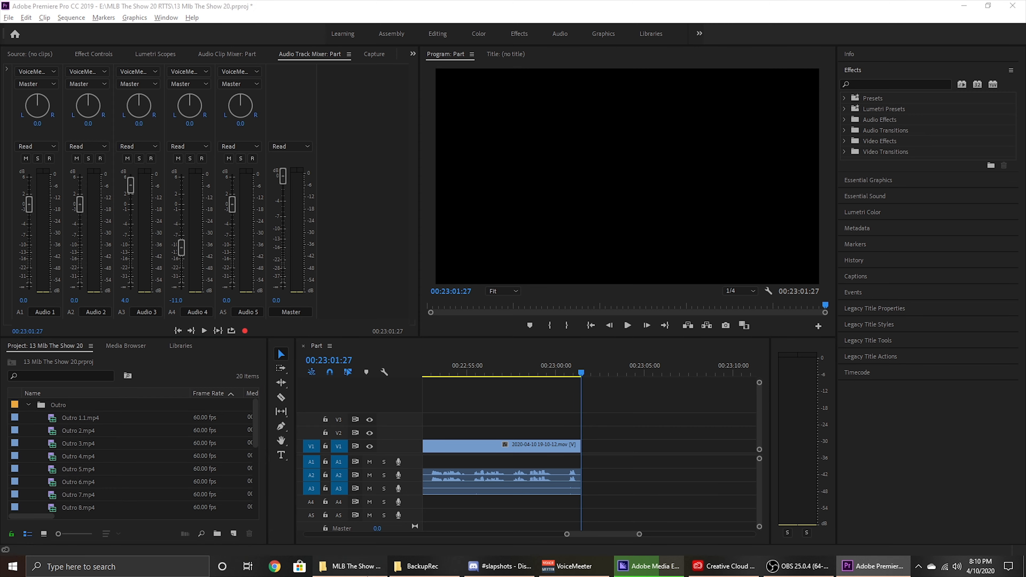
# Step: Open the export MLB The Show 20 RTTS Continued Part 29.mp4 from the Exports folder and check which outro it ends with
pyautogui.click(350, 567)
pyautogui.click(185, 183)
pyautogui.doubleClick(186, 182)
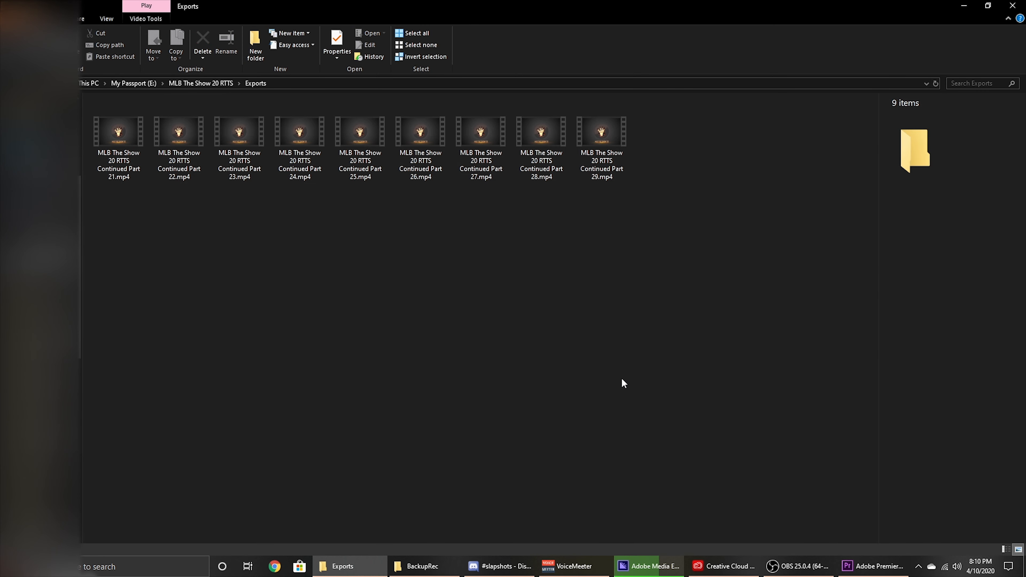
pyautogui.doubleClick(601, 170)
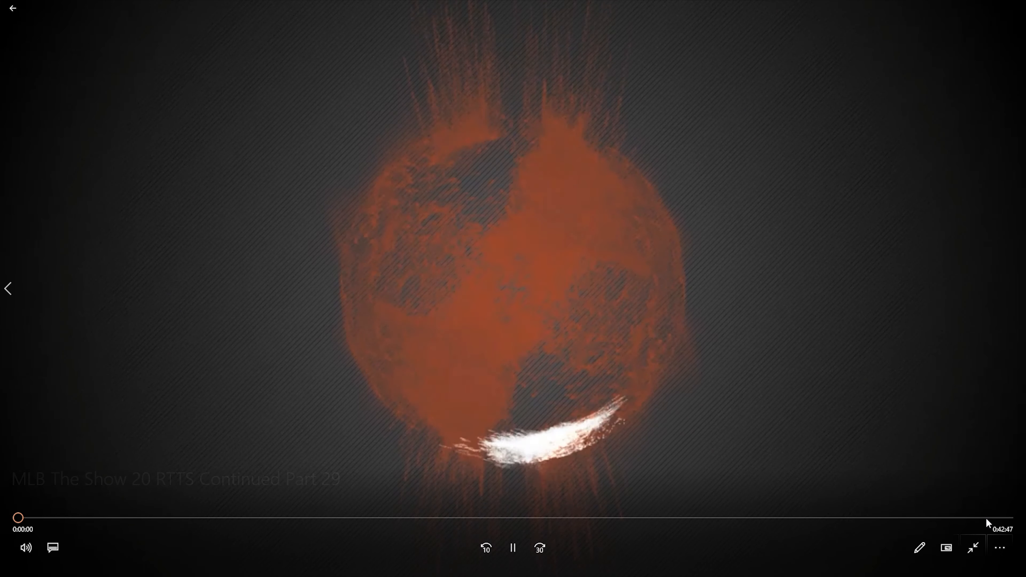
pyautogui.click(993, 518)
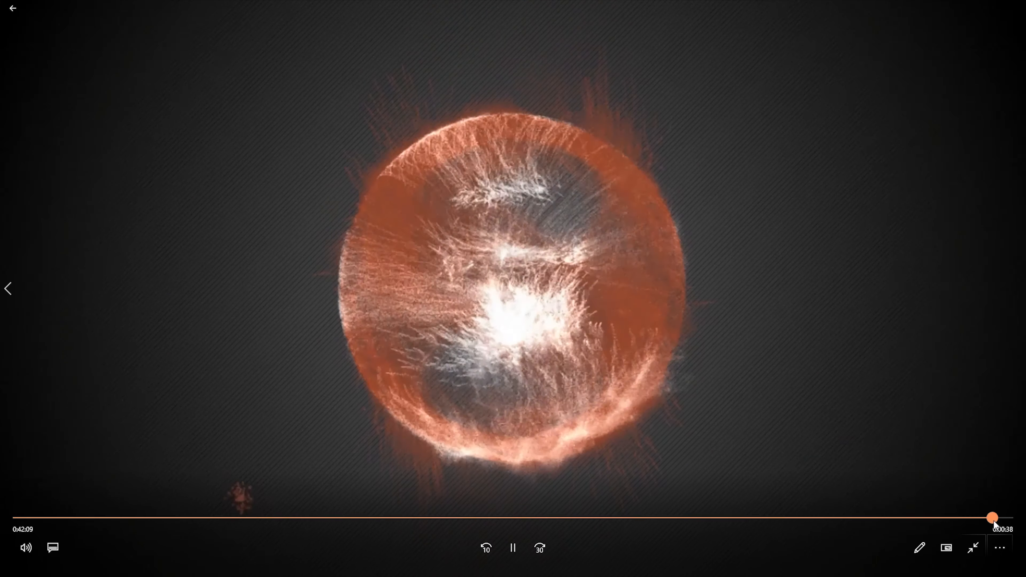
pyautogui.click(1001, 521)
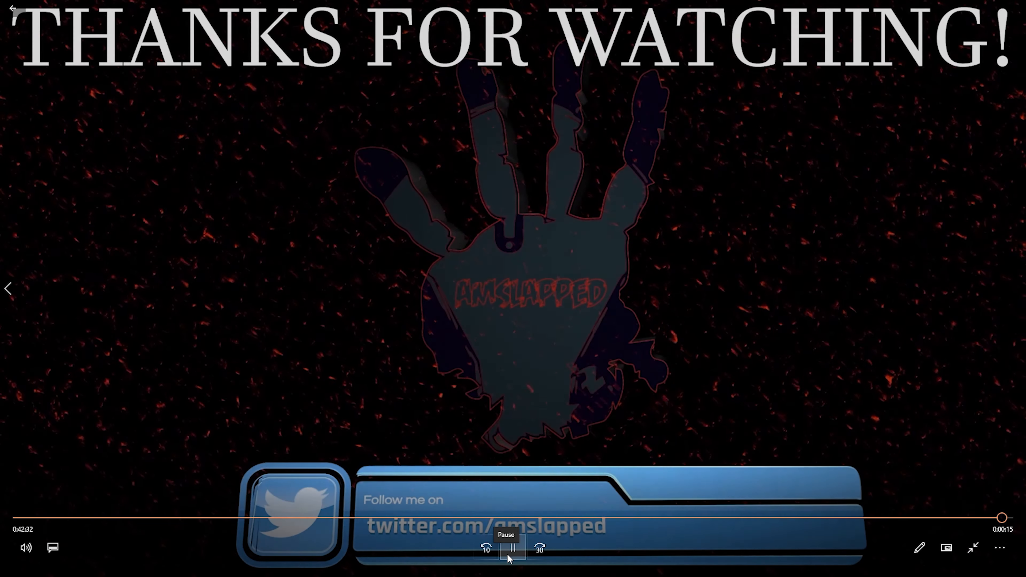
pyautogui.click(508, 554)
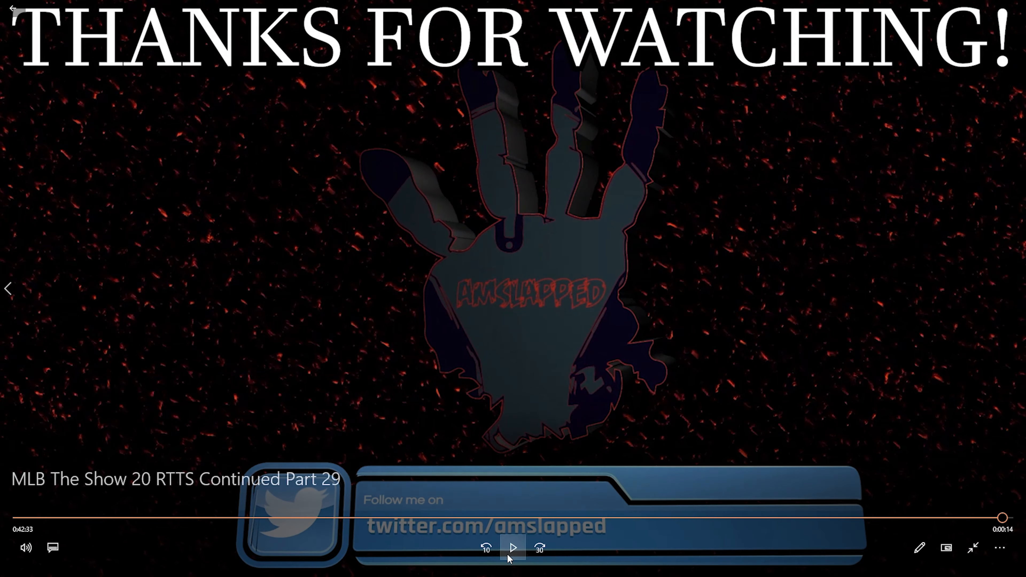
pyautogui.press('Escape')
pyautogui.click(1013, 6)
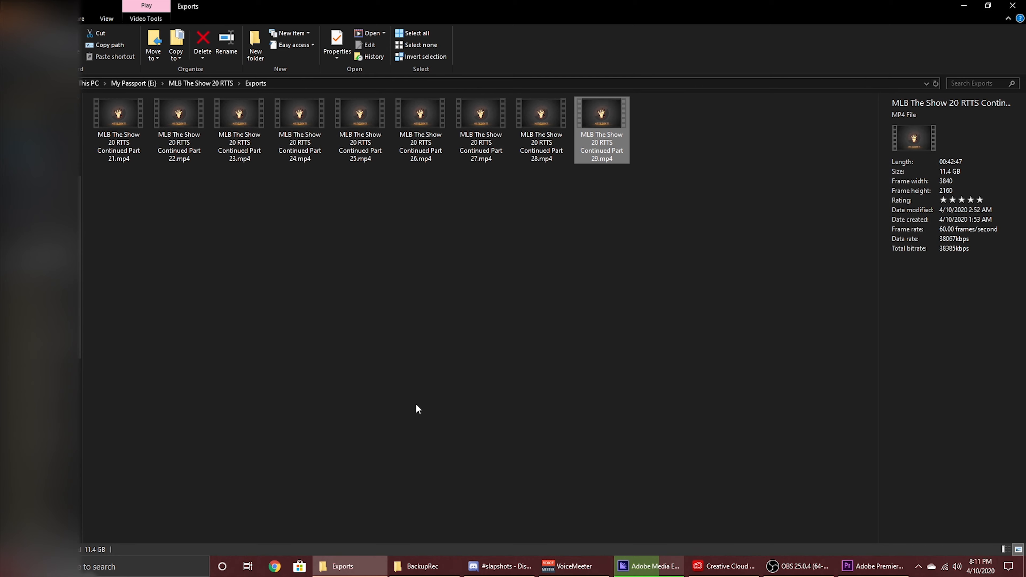
# Step: Switch back to Premiere Pro, place Outro 1.1.mp4 on V1 directly after the recording at 00:23:01:27 and play it
pyautogui.click(868, 568)
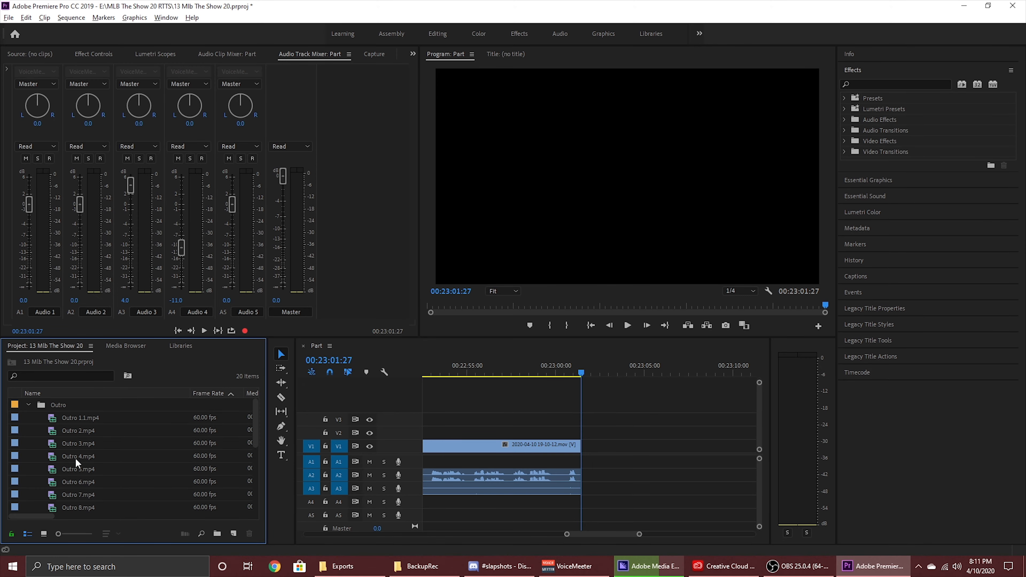
pyautogui.scroll(-5, 85, 470)
pyautogui.scroll(3, 69, 478)
pyautogui.scroll(2, 70, 478)
pyautogui.click(82, 422)
pyautogui.moveTo(82, 421); pyautogui.dragTo(586, 445)
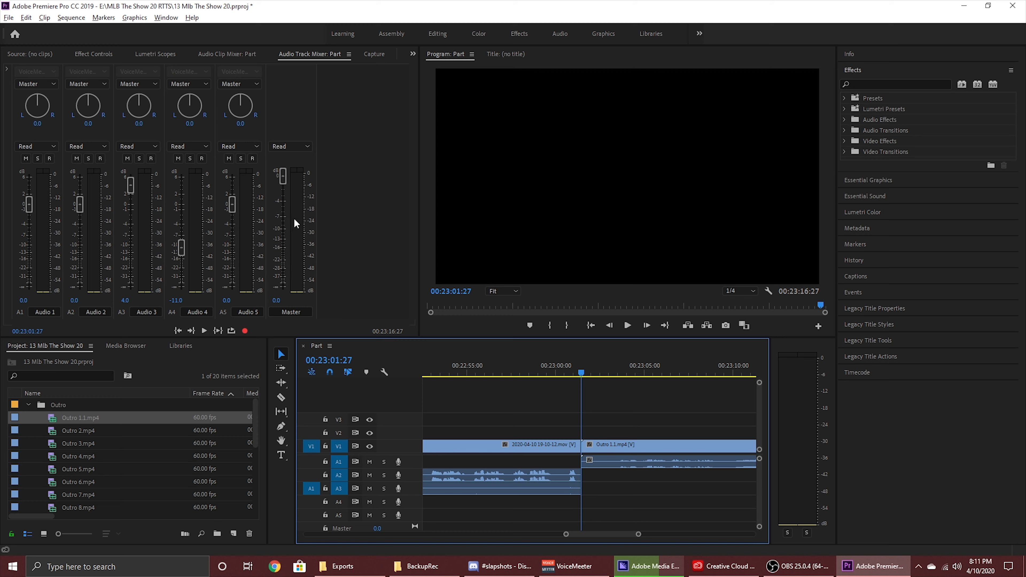
pyautogui.press('space')
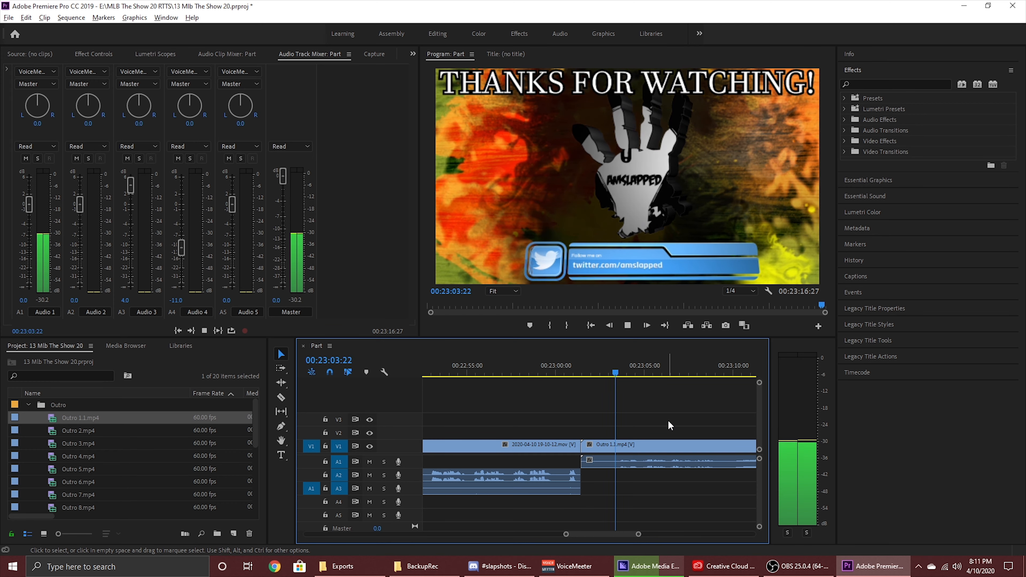
pyautogui.scroll(-2, 670, 421)
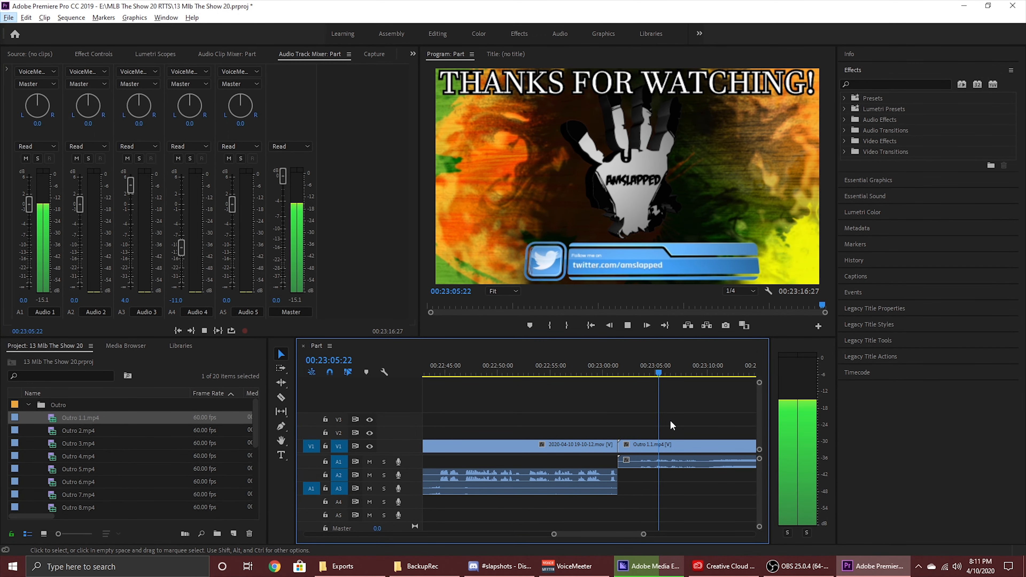
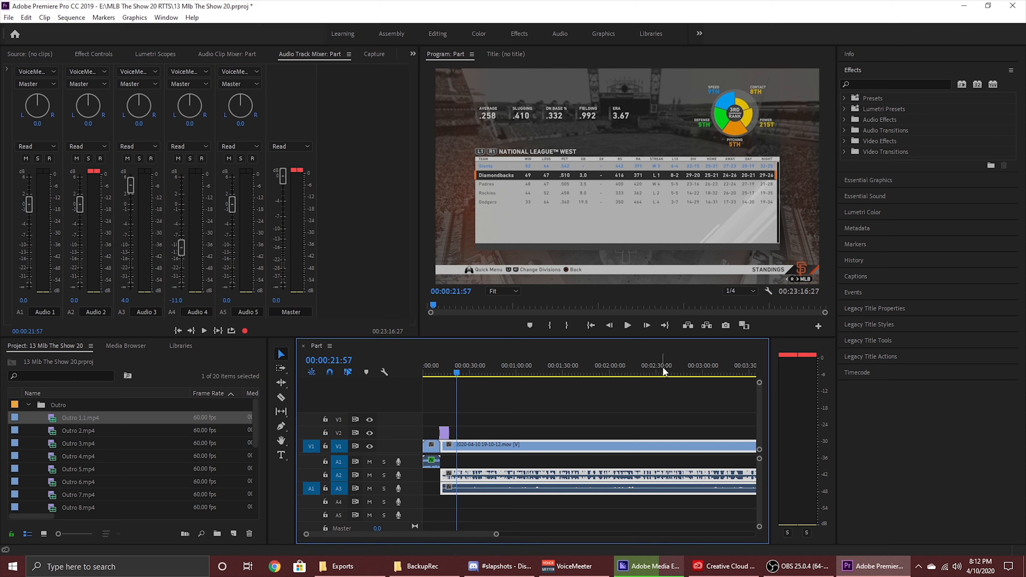
# Step: Scan the recording's A2 waveform from near the start to the Home Run Derby lineup for silent stretches
pyautogui.press('space')
pyautogui.press('=')
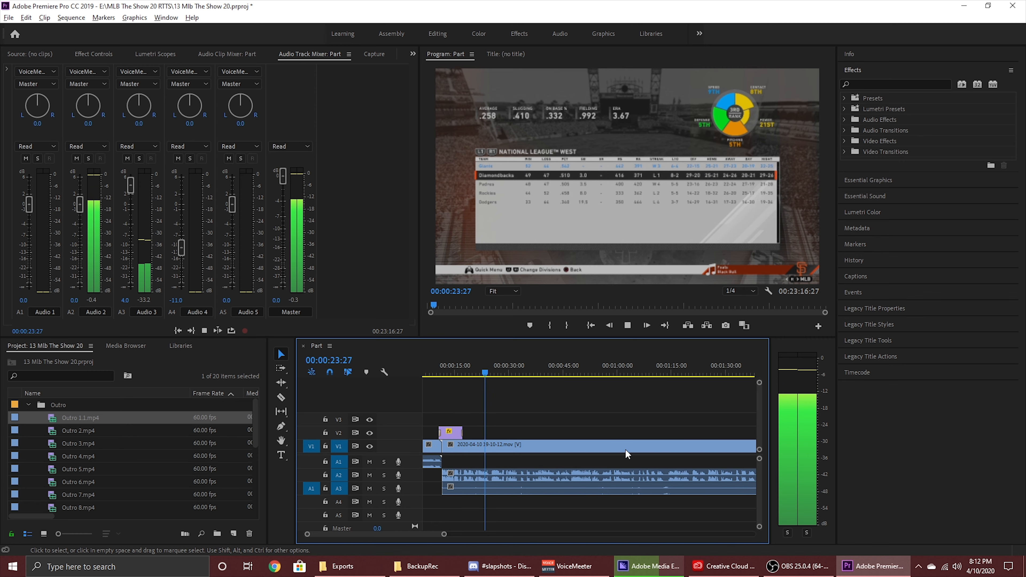
pyautogui.scroll(1, 626, 450)
pyautogui.press('space')
pyautogui.moveTo(513, 369); pyautogui.dragTo(692, 386)
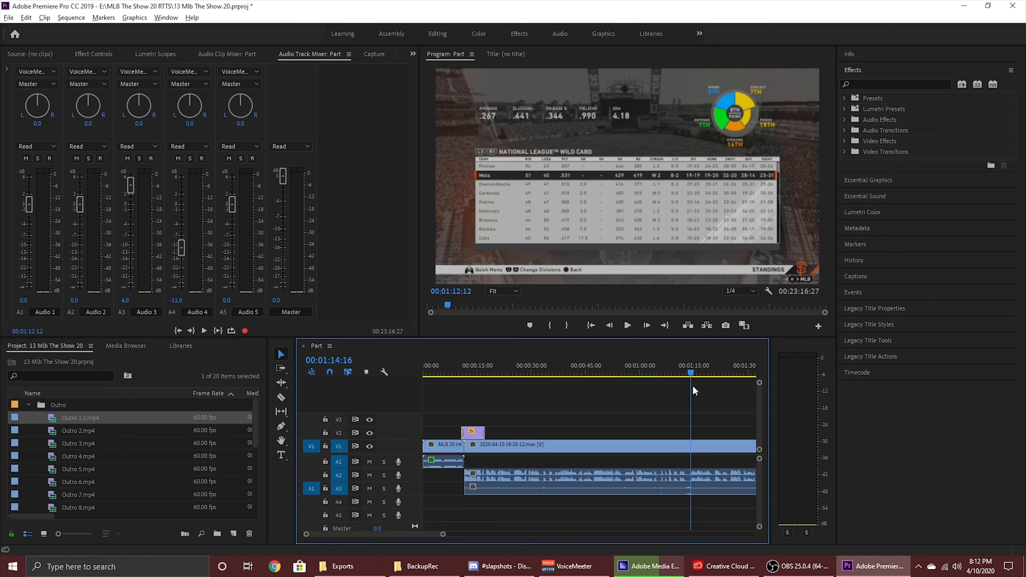
pyautogui.press('-')
pyautogui.press('-')
pyautogui.press('-')
pyautogui.moveTo(483, 366); pyautogui.dragTo(671, 374)
pyautogui.scroll(-2, 619, 393)
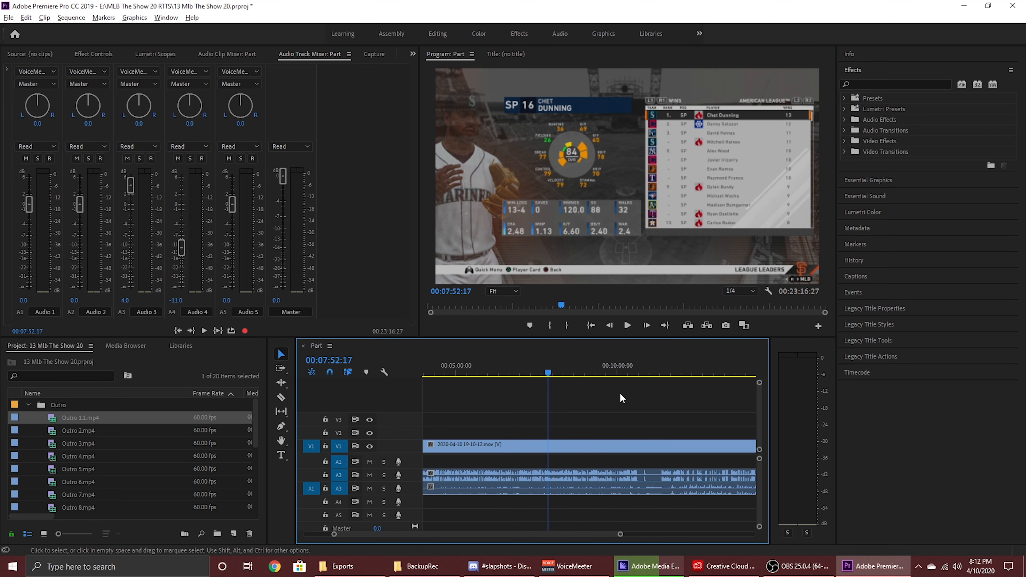
pyautogui.press('-')
pyautogui.click(619, 362)
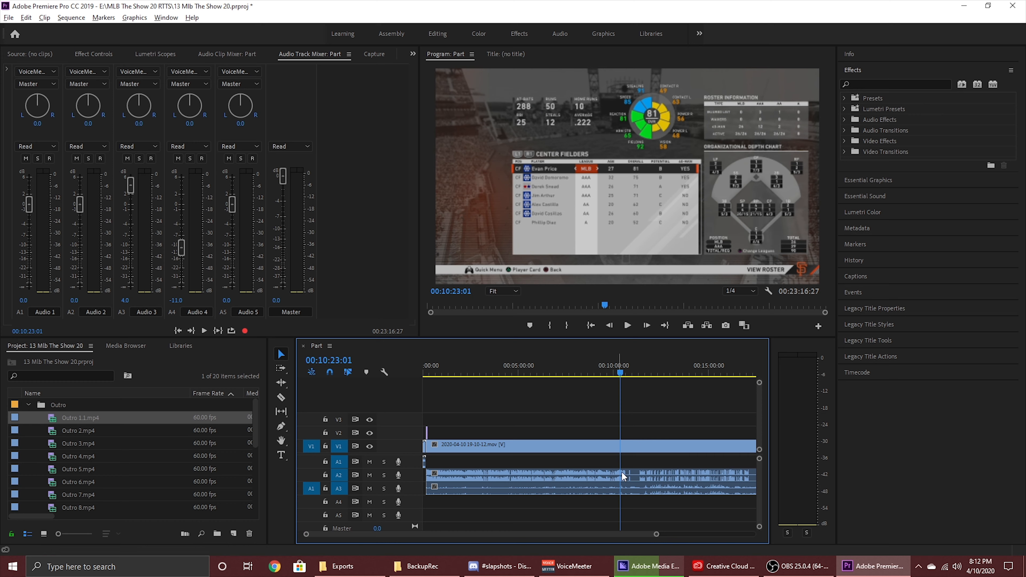
pyautogui.scroll(4, 622, 472)
pyautogui.click(615, 370)
pyautogui.scroll(2, 659, 436)
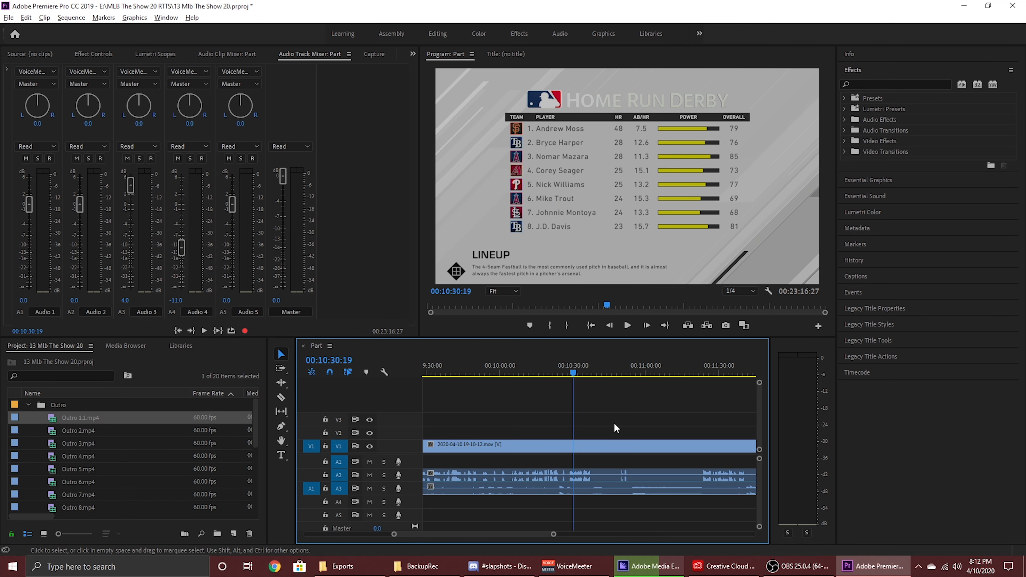
# Step: Play the Home Run Derby lineup from 00:10:34:52 and check its audio
pyautogui.press('space')
pyautogui.scroll(1, 623, 415)
pyautogui.click(575, 369)
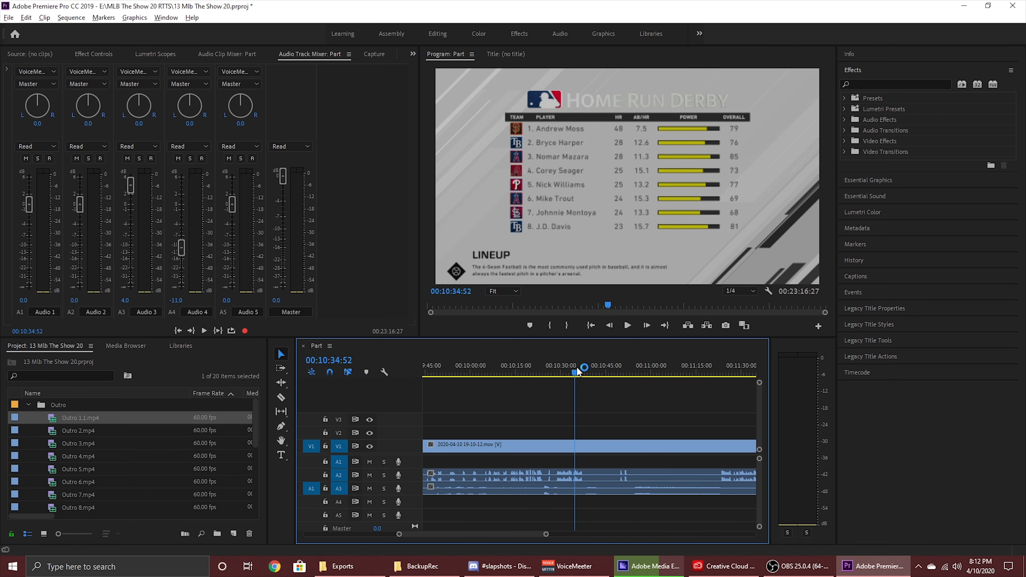
pyautogui.press('space')
pyautogui.scroll(1, 602, 412)
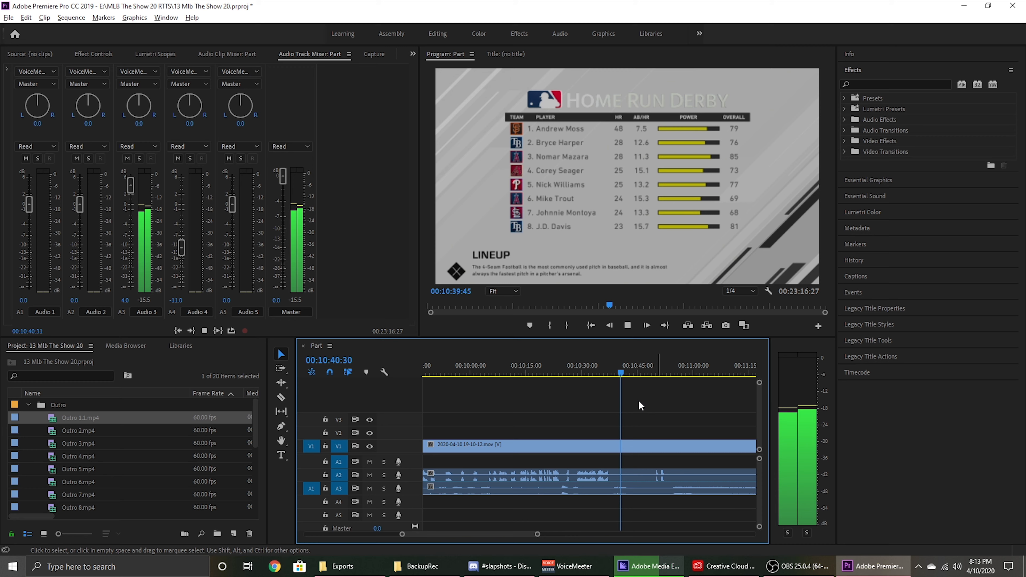
# Step: Find the point just before the Home Run Derby title animation and park the playhead at 00:10:50:01
pyautogui.moveTo(642, 373); pyautogui.dragTo(653, 374)
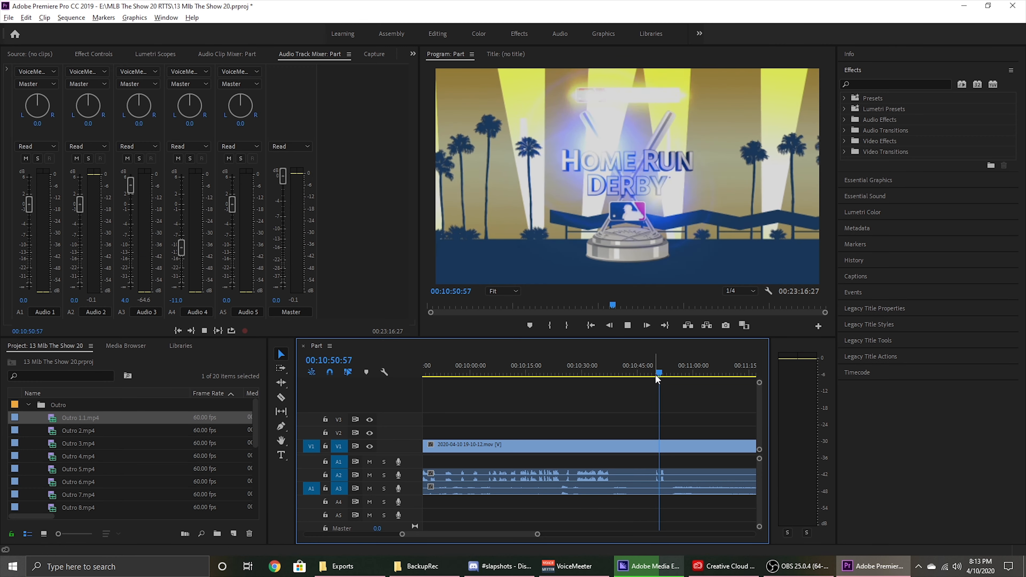
pyautogui.click(655, 375)
pyautogui.scroll(2, 664, 417)
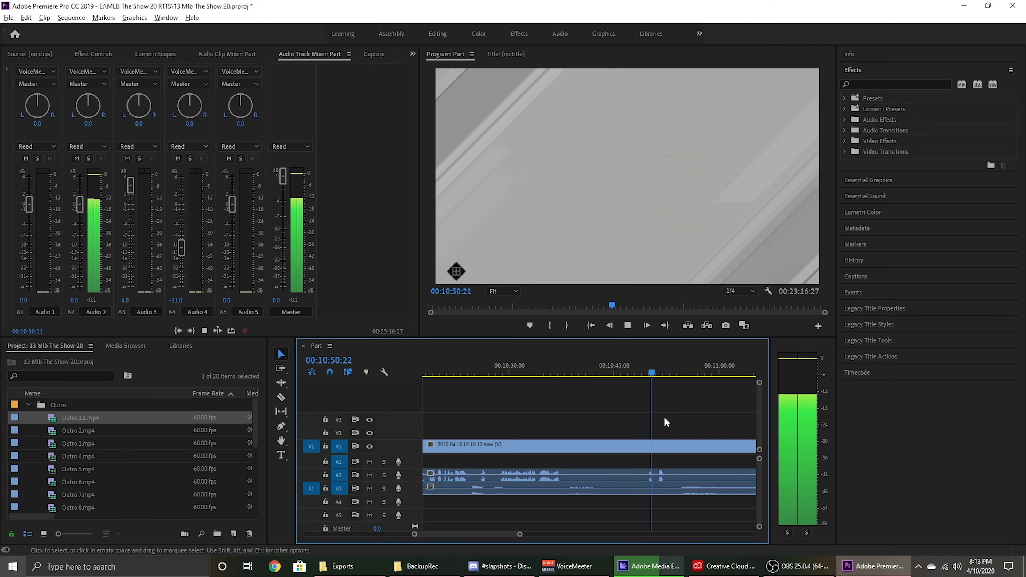
pyautogui.click(655, 372)
pyautogui.moveTo(656, 373); pyautogui.dragTo(648, 373)
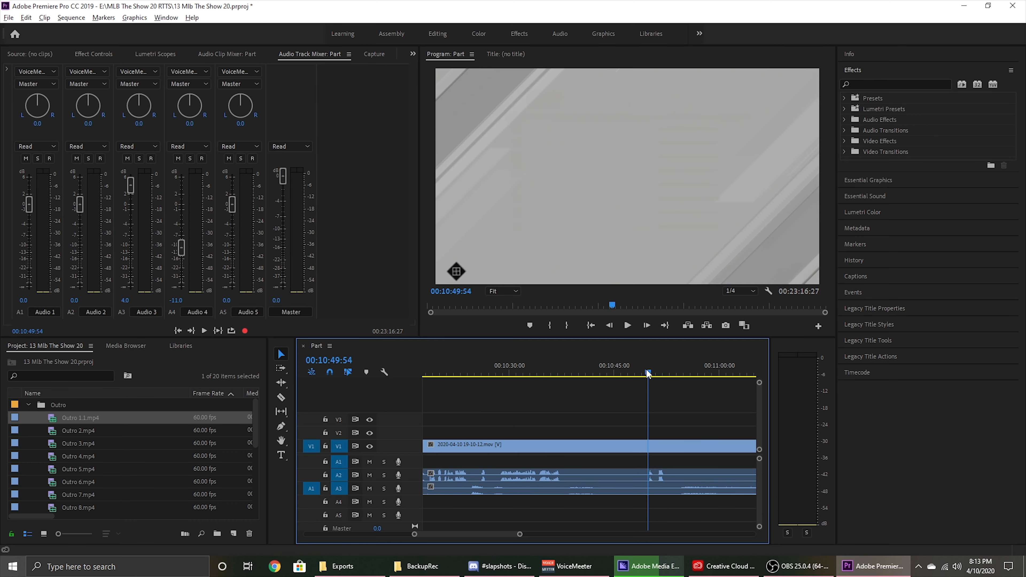
pyautogui.press('space')
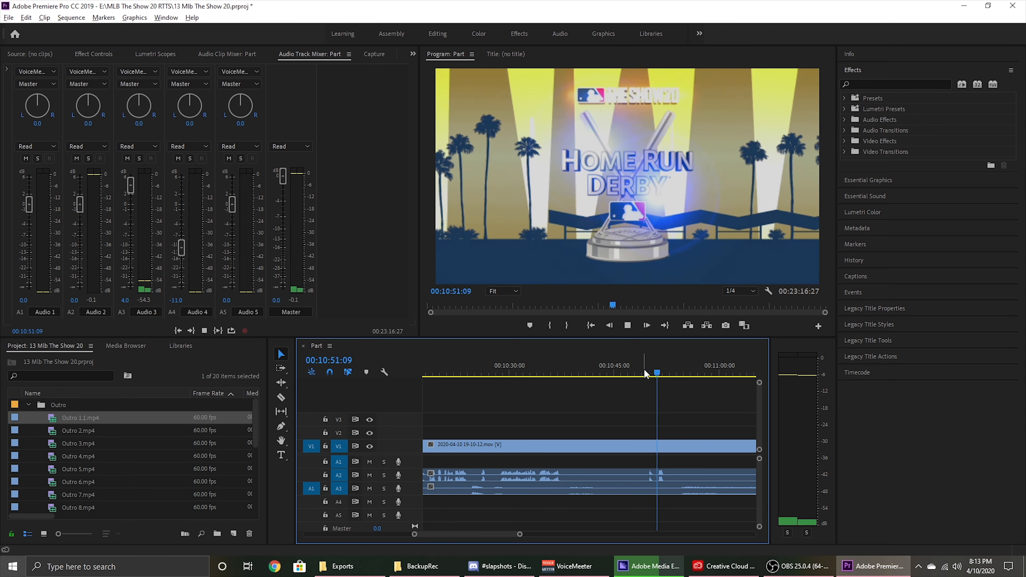
pyautogui.click(643, 373)
pyautogui.press('space')
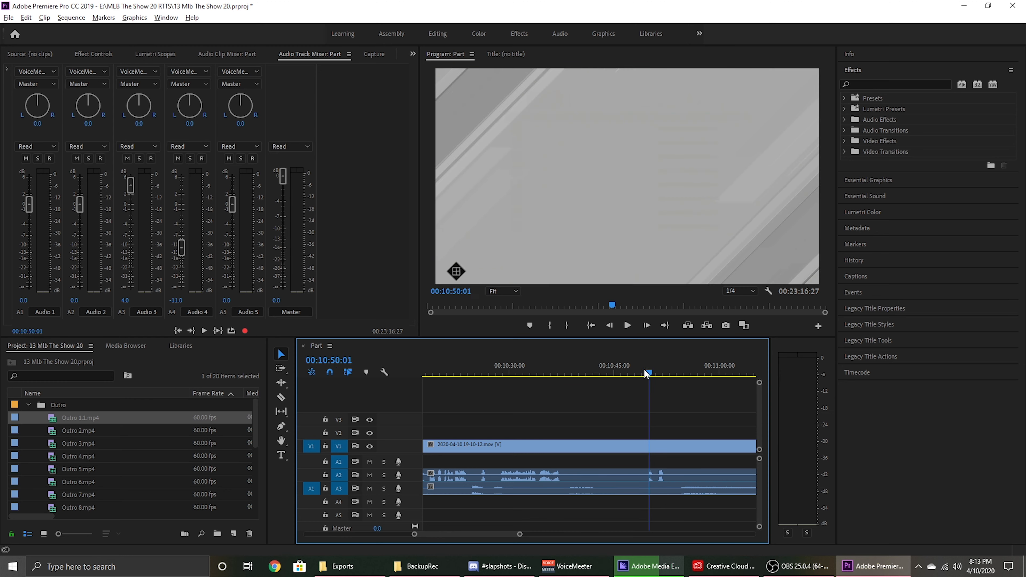
# Step: Split the recording's A3 audio at 00:10:50:01 and delete the part before the cut
pyautogui.scroll(-2, 650, 433)
pyautogui.scroll(-3, 650, 437)
pyautogui.press('c')
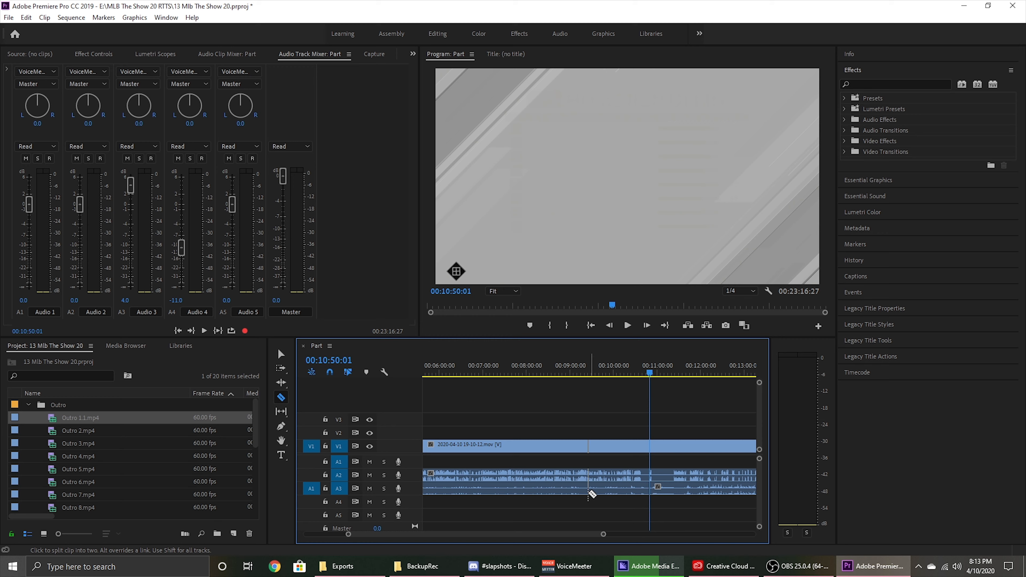
pyautogui.press('v')
pyautogui.click(585, 494)
pyautogui.click(596, 521)
pyautogui.click(600, 494)
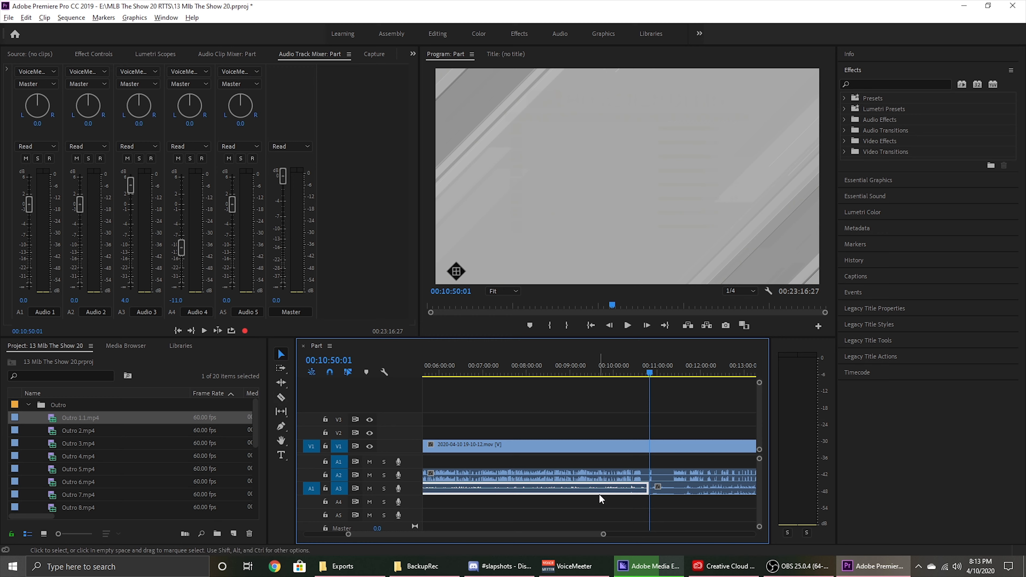
pyautogui.press('Delete')
pyautogui.press('-')
pyautogui.press('-')
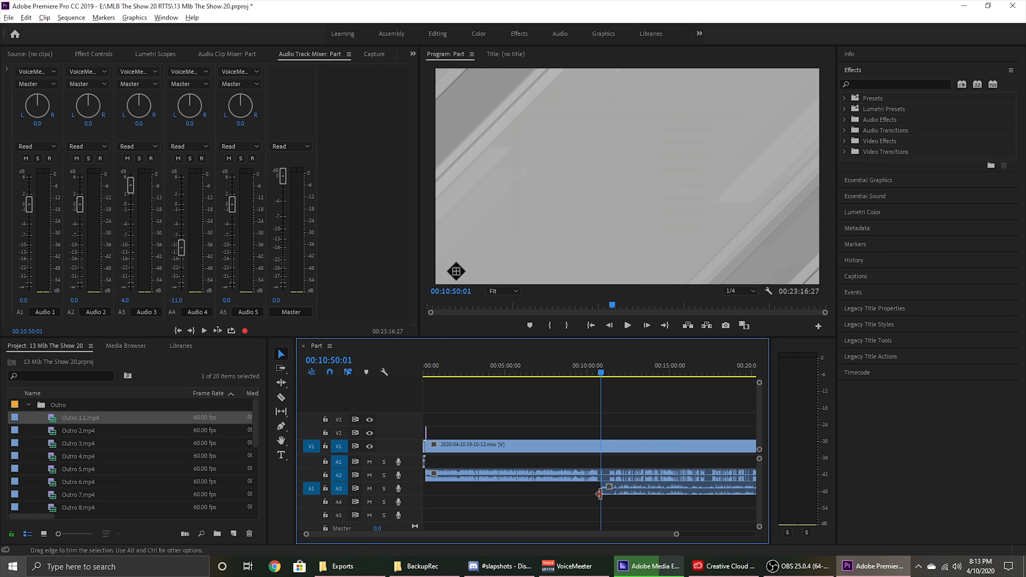
# Step: Scan the second half of the recording for silent stretches, sampling playback around 00:16:43 to 00:17:00
pyautogui.scroll(3, 592, 379)
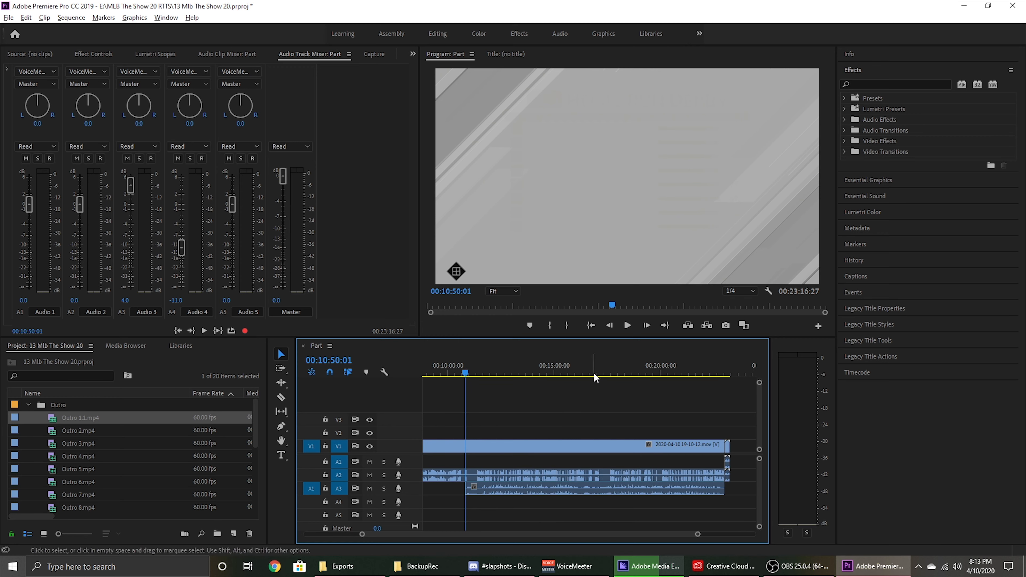
pyautogui.click(592, 374)
pyautogui.press('space')
pyautogui.scroll(3, 631, 439)
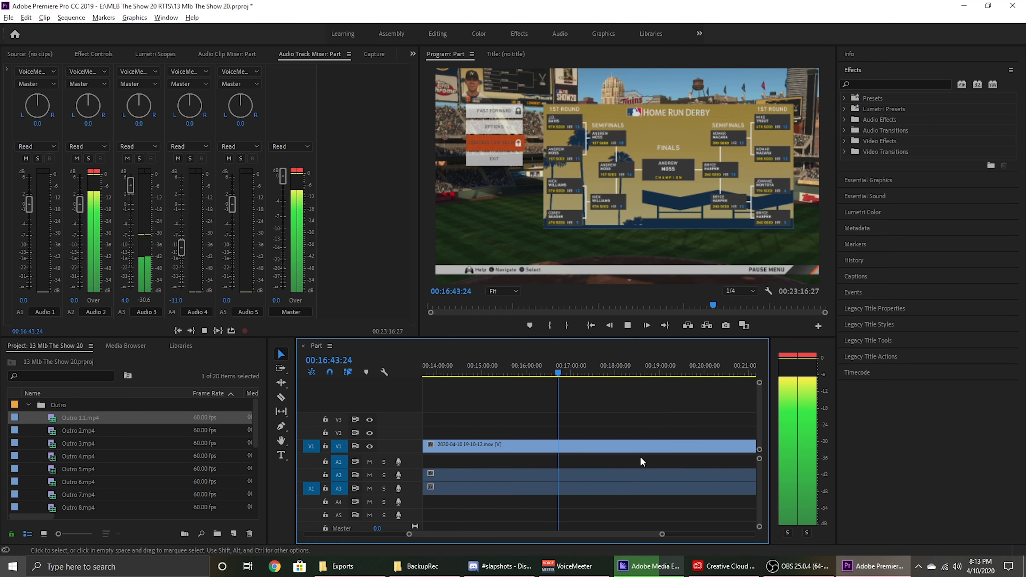
pyautogui.click(572, 367)
pyautogui.scroll(3, 606, 421)
pyautogui.scroll(2, 610, 469)
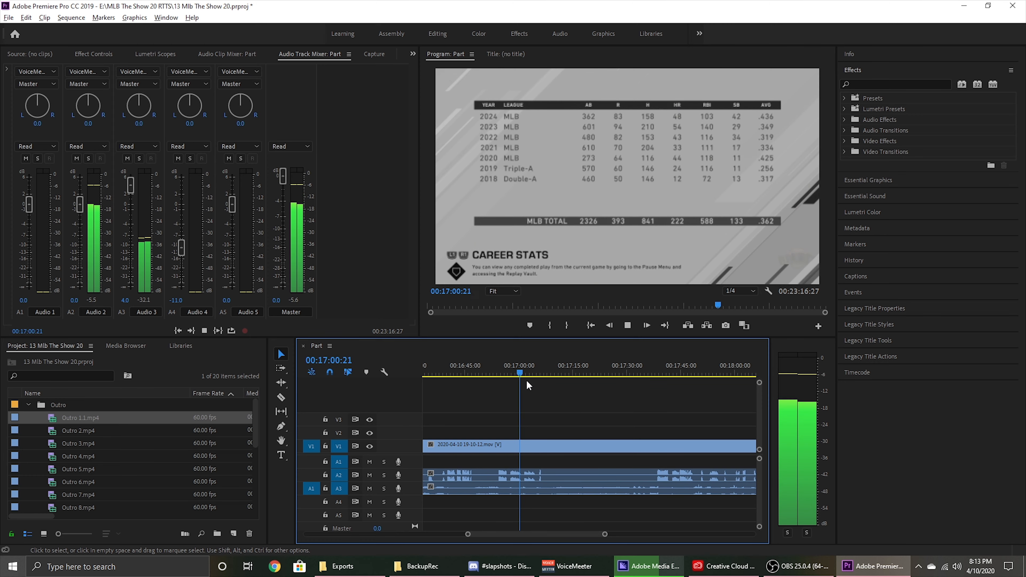
pyautogui.moveTo(518, 374); pyautogui.dragTo(483, 374)
# Step: Check the recording status in OBS, return to Premiere Pro and play from 00:16:45:53 up to the silent stretch at the pause menu
pyautogui.click(798, 566)
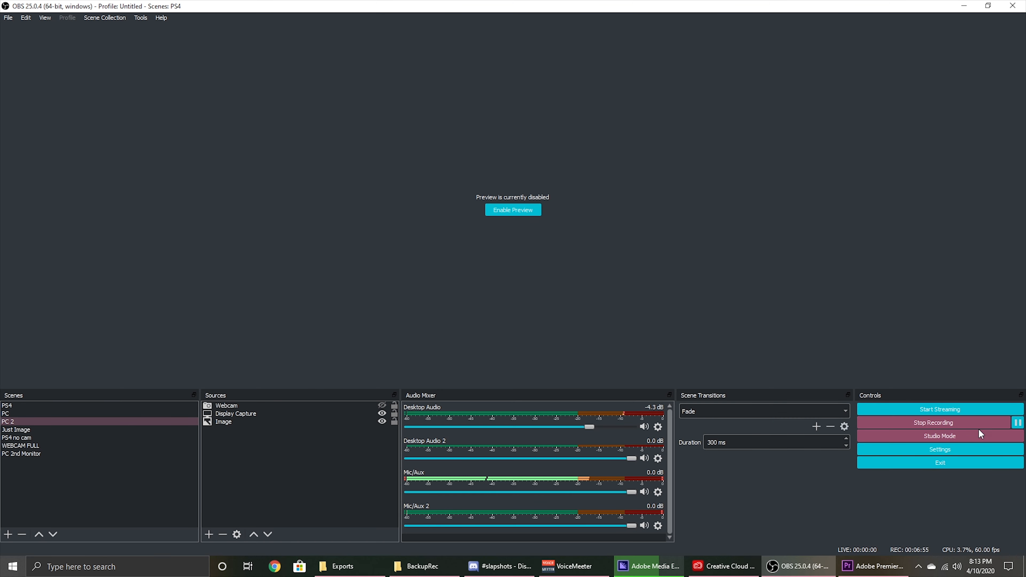
pyautogui.click(838, 575)
pyautogui.scroll(2, 646, 448)
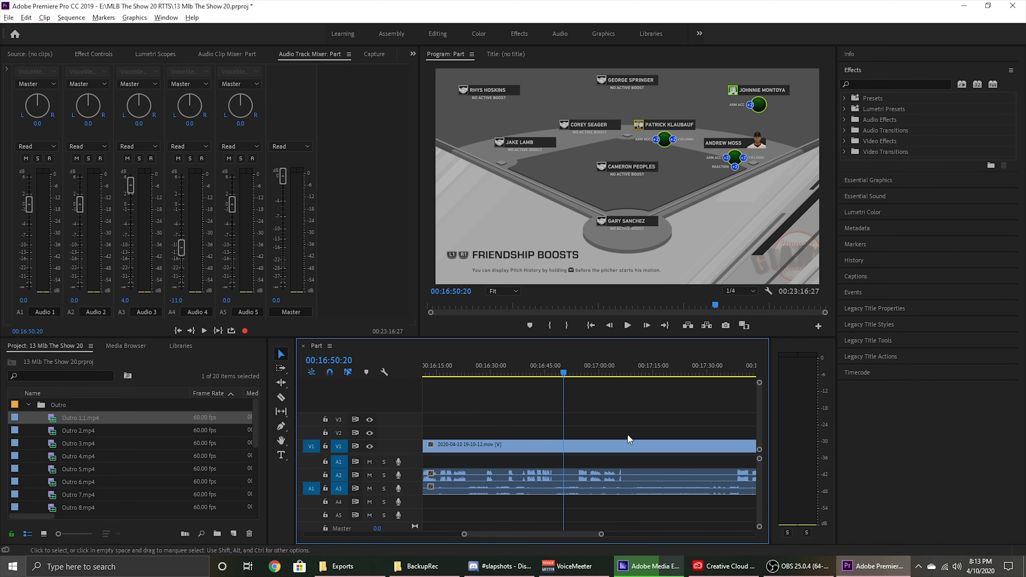
pyautogui.moveTo(559, 366); pyautogui.dragTo(548, 365)
pyautogui.press('space')
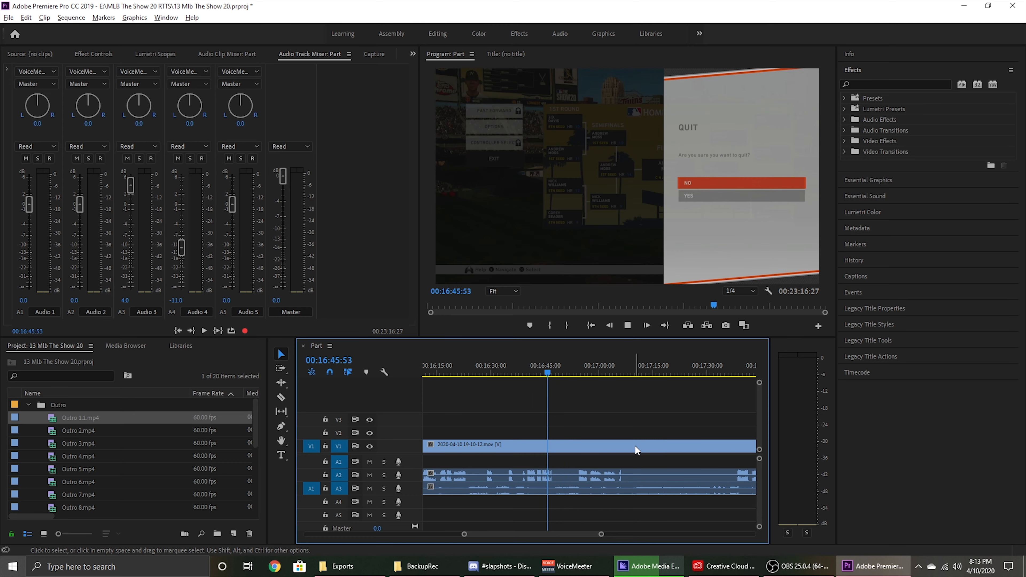
pyautogui.scroll(1, 635, 445)
pyautogui.scroll(1, 611, 443)
pyautogui.press('space')
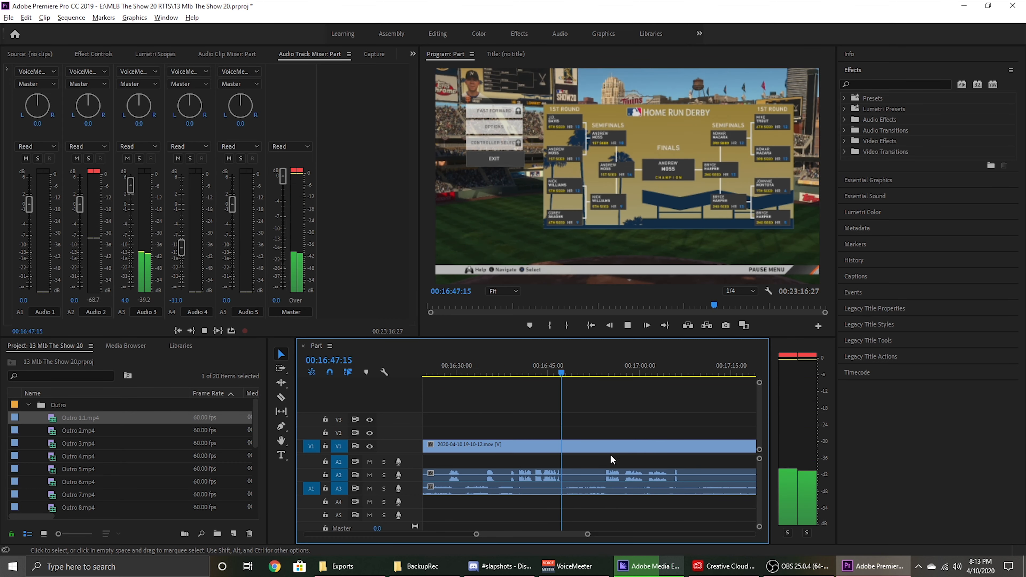
# Step: Split the recording's video and both audio tracks at 00:16:47:22 and again at 00:16:54:23
pyautogui.press('c')
pyautogui.click(563, 446)
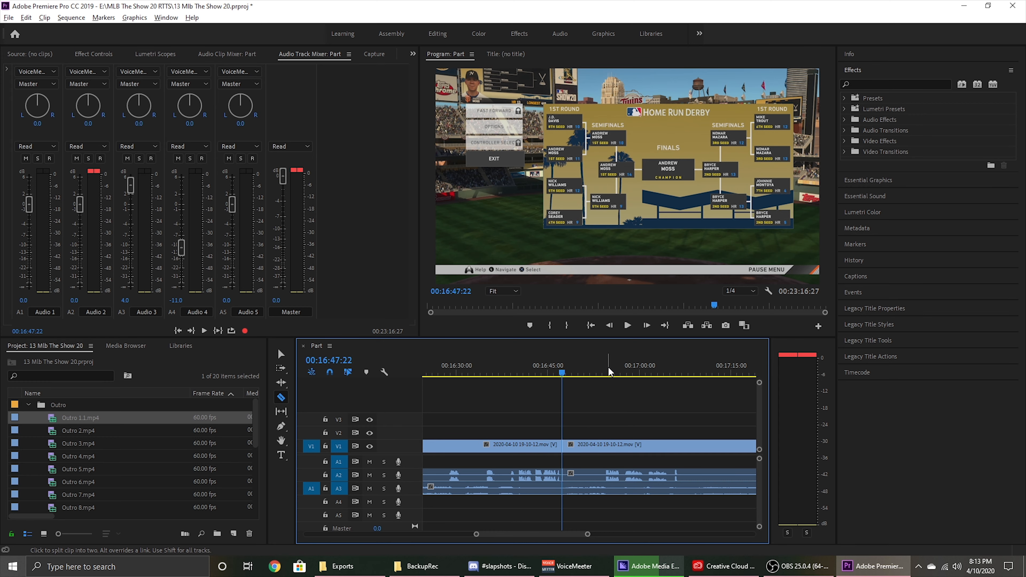
pyautogui.click(606, 371)
pyautogui.click(607, 445)
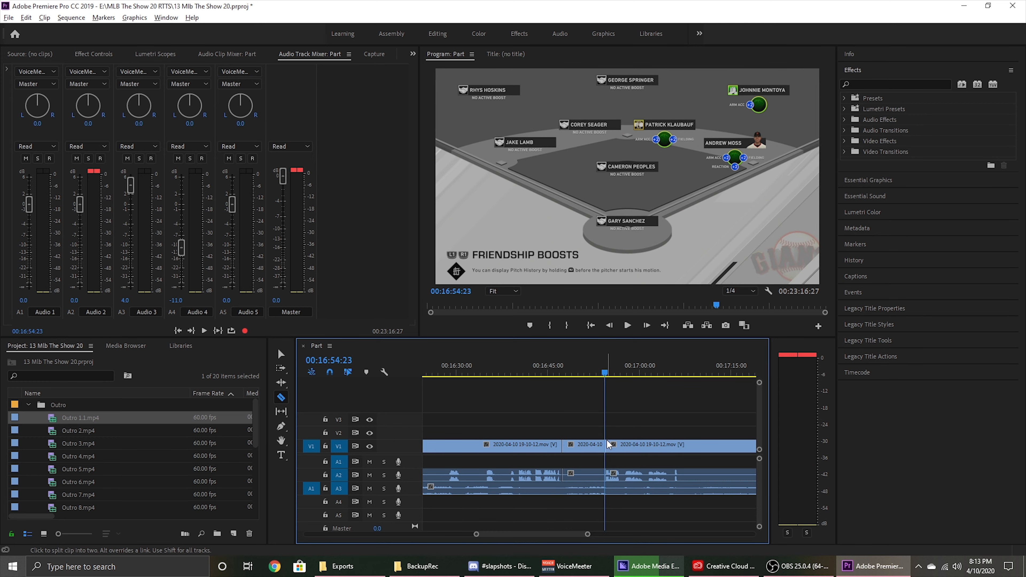
pyautogui.click(606, 489)
pyautogui.press('v')
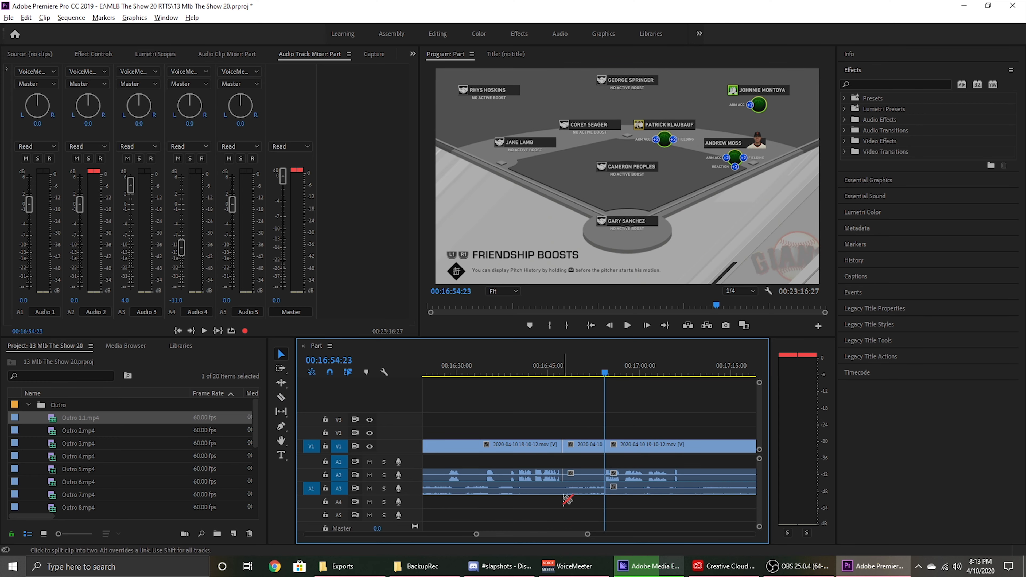
pyautogui.click(542, 478)
pyautogui.click(550, 503)
pyautogui.press('c')
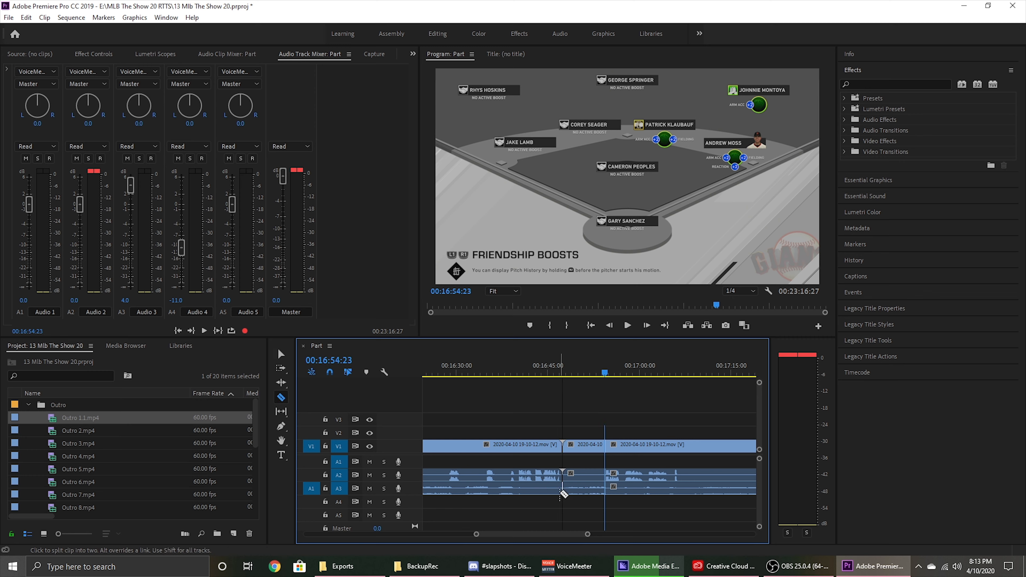
pyautogui.click(562, 489)
pyautogui.press('v')
pyautogui.press('alt')
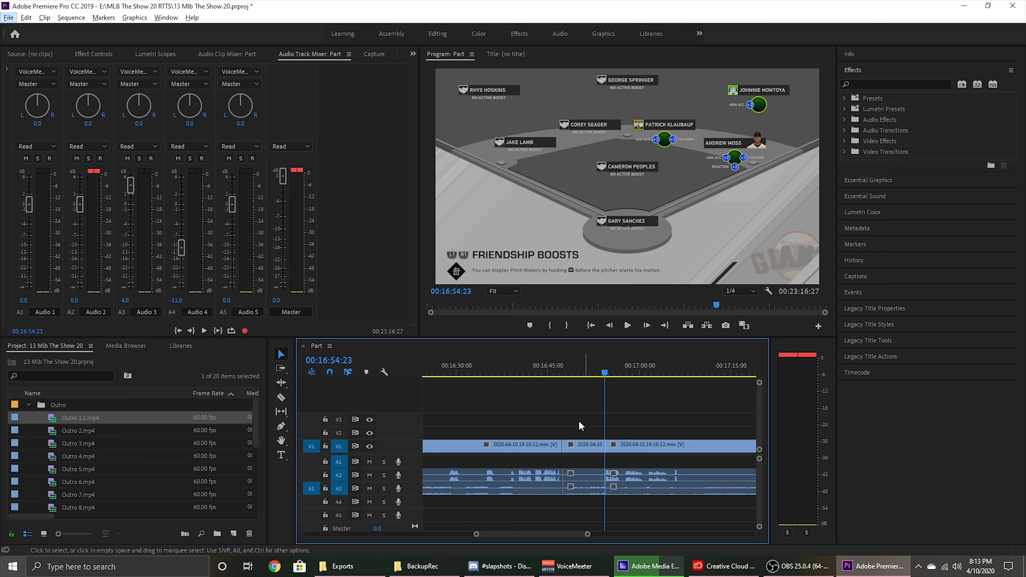
# Step: Ripple-delete the silent section between the two cuts on V1, A2 and A3, and play across the join
pyautogui.moveTo(584, 416); pyautogui.dragTo(582, 491)
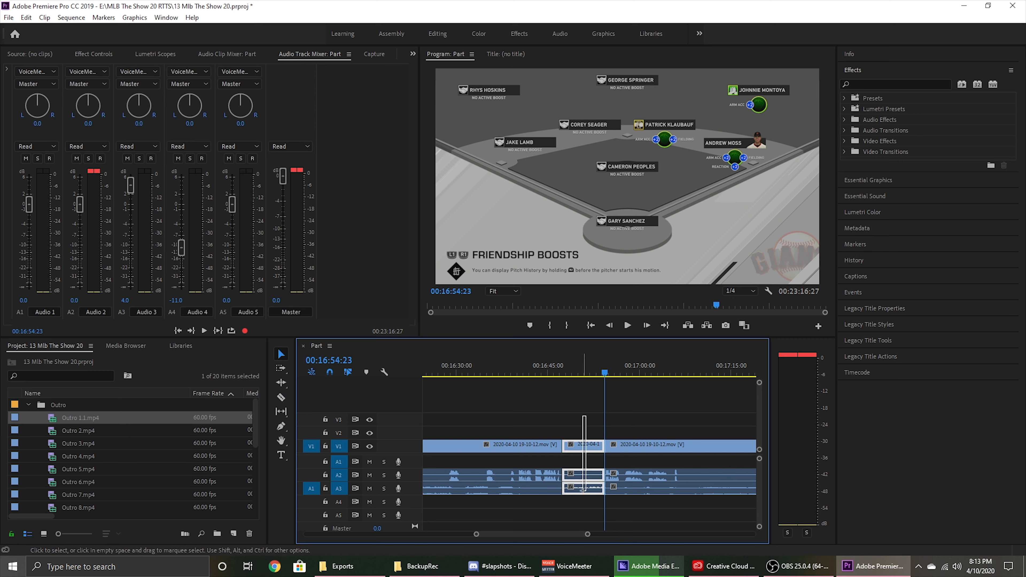
pyautogui.press('Delete')
pyautogui.press('Delete')
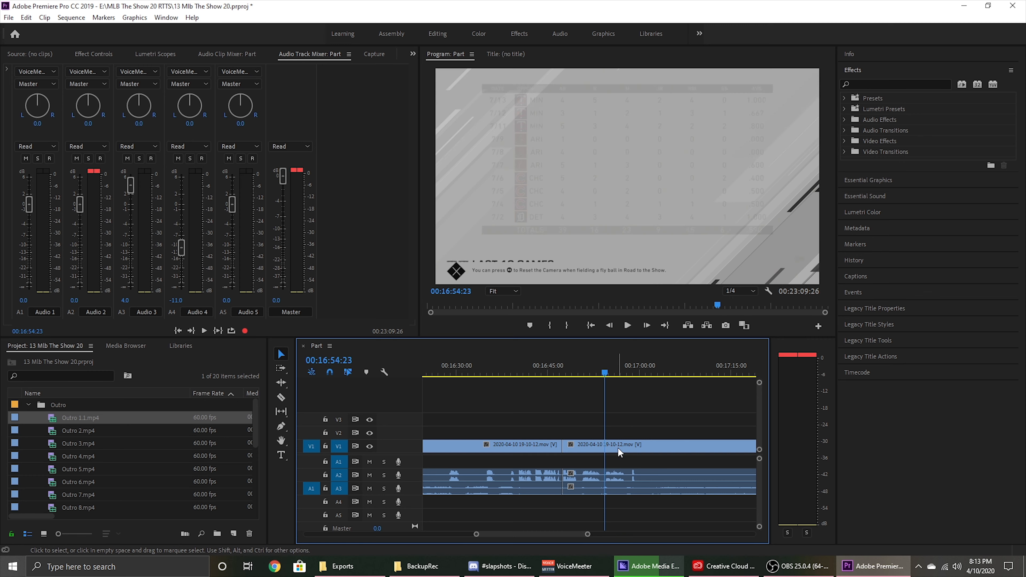
pyautogui.press('Up')
pyautogui.press('space')
pyautogui.scroll(-2, 620, 448)
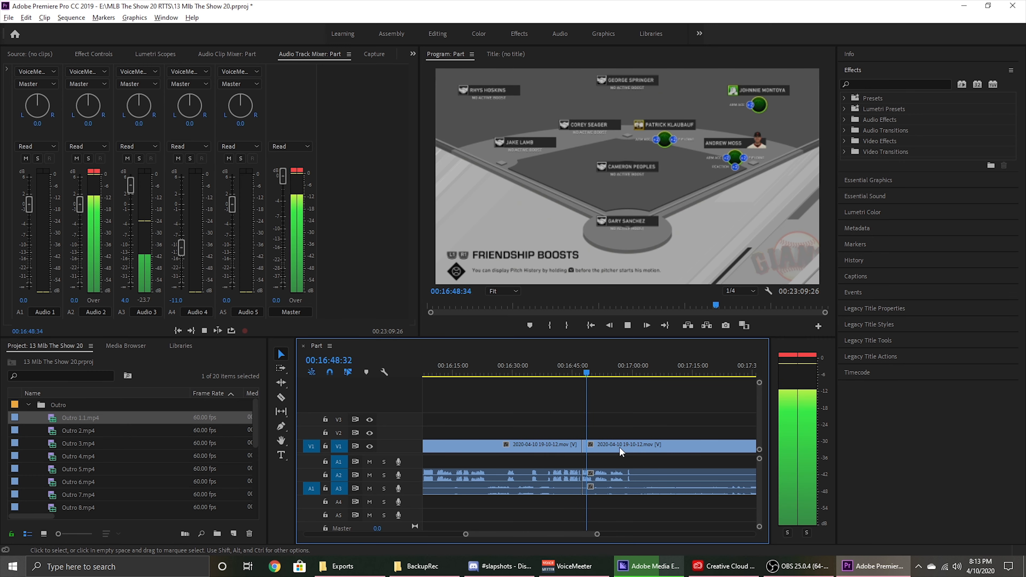
# Step: Trim the start of the A3 audio clip after the join to 00:16:59:29, where the batter scene begins
pyautogui.moveTo(598, 367); pyautogui.dragTo(630, 373)
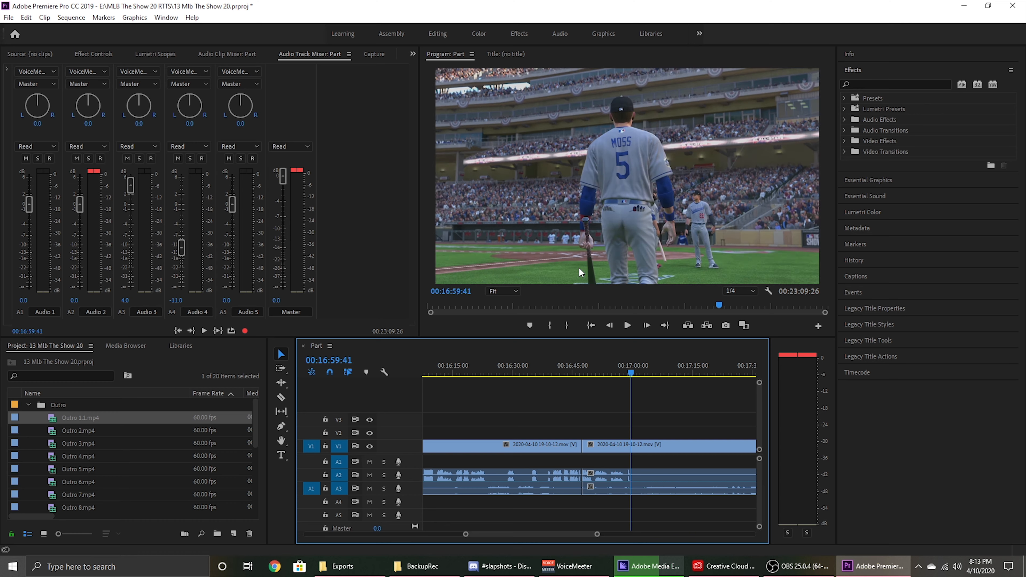
pyautogui.scroll(1, 661, 401)
pyautogui.click(615, 366)
pyautogui.scroll(2, 656, 427)
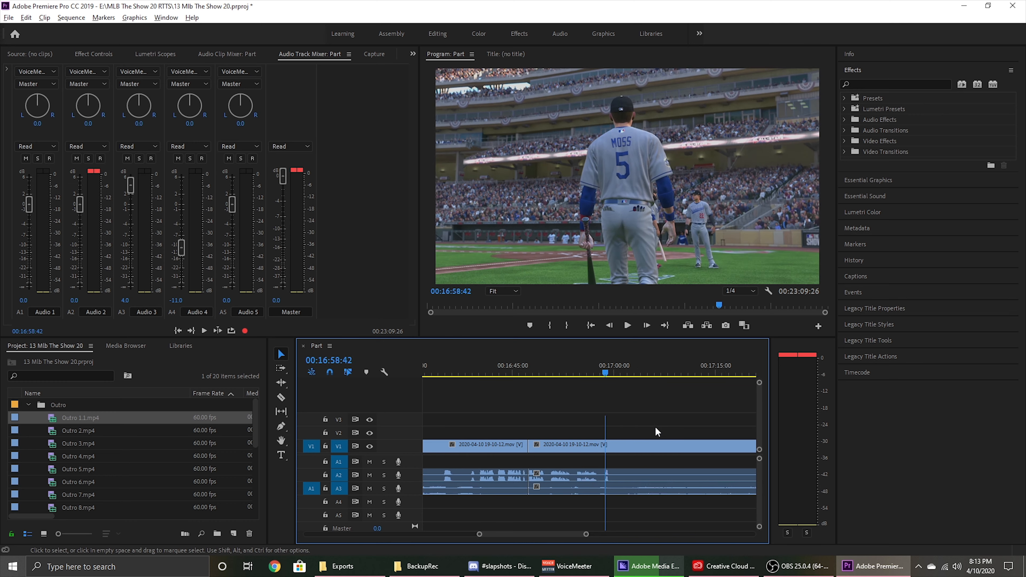
pyautogui.press('space')
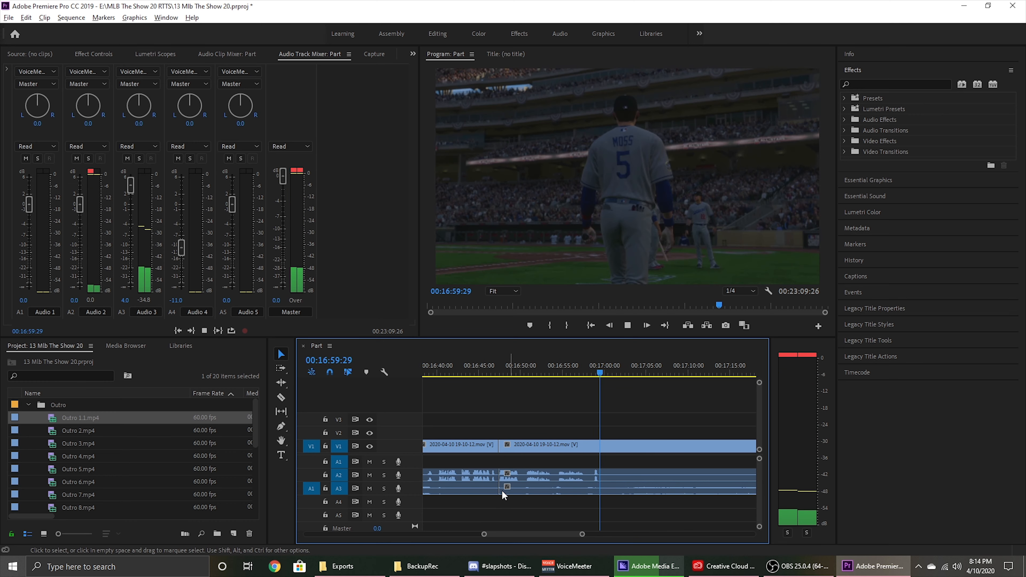
pyautogui.press('space')
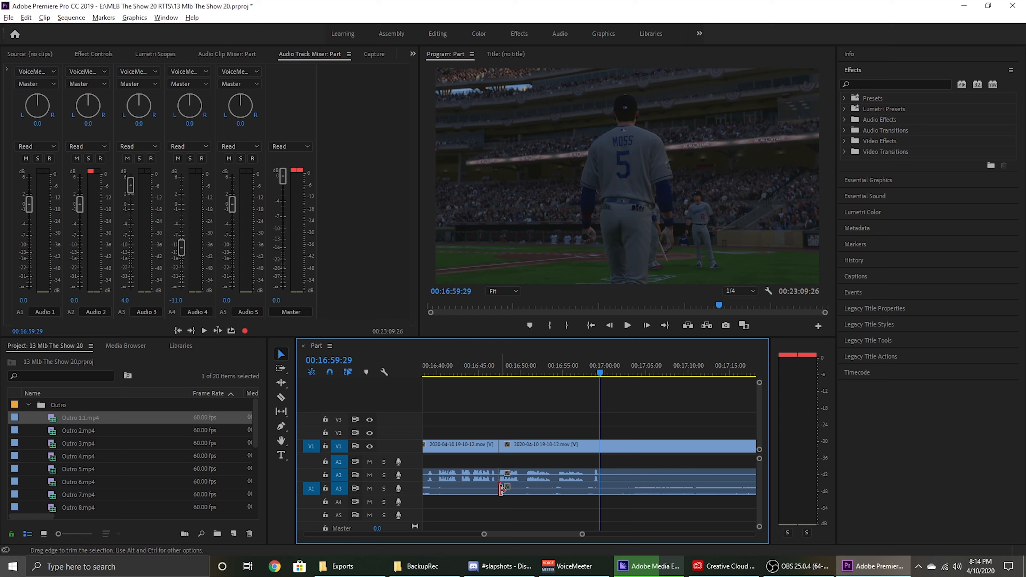
pyautogui.moveTo(501, 489); pyautogui.dragTo(600, 495)
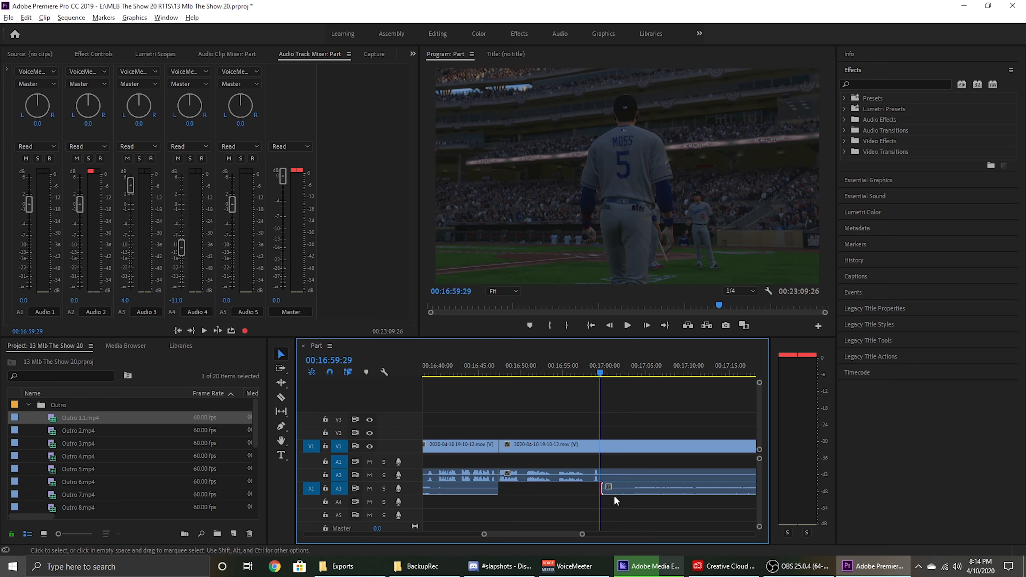
pyautogui.press('=')
pyautogui.press('=')
# Step: Set the program monitor's playback resolution to Full and play the batter scene up to 00:17:04:14
pyautogui.press('space')
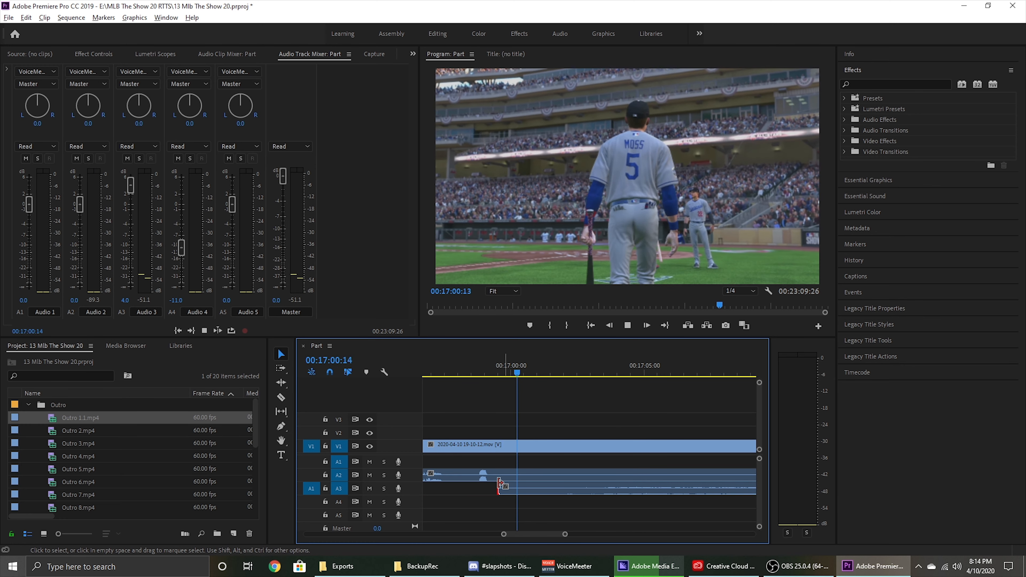
pyautogui.click(741, 292)
pyautogui.click(745, 303)
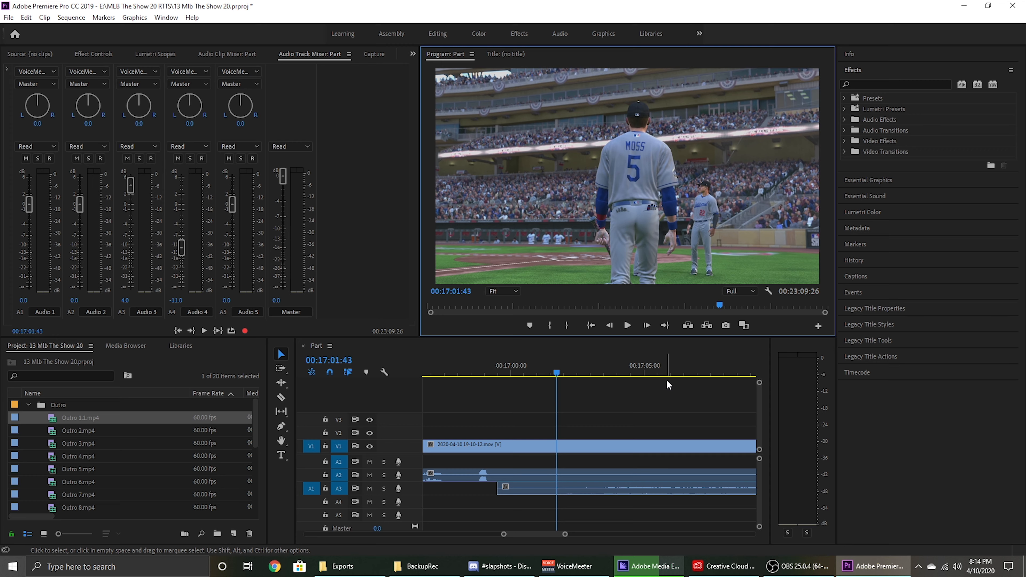
pyautogui.press('space')
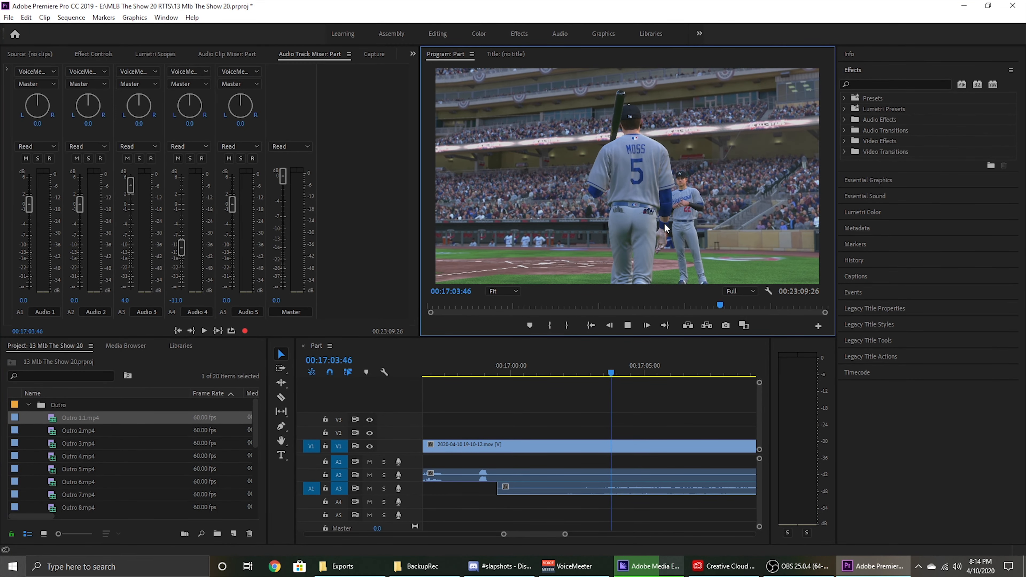
pyautogui.press('space')
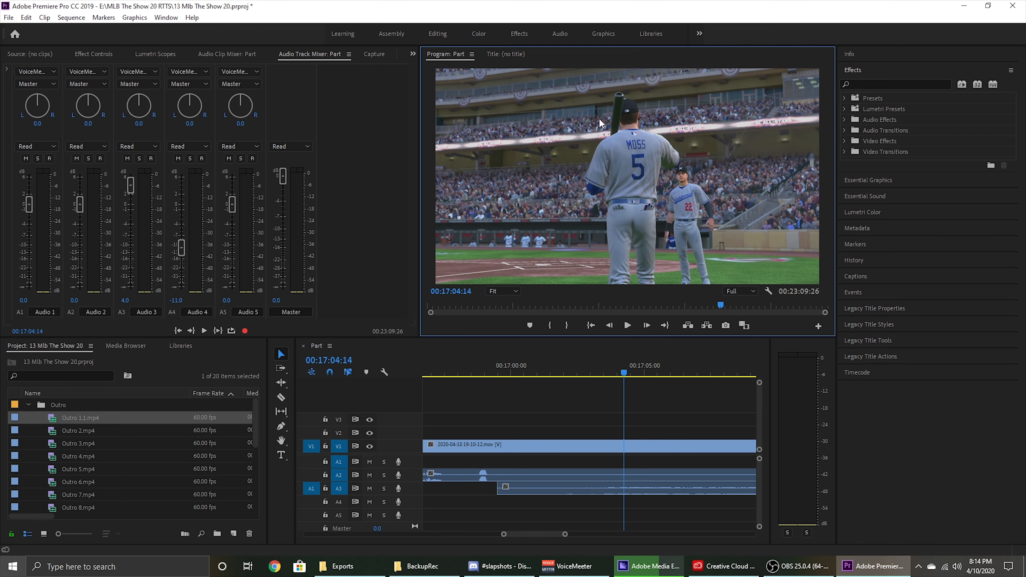
# Step: Export the frame at 00:17:04:14 as a PNG named 30 into the MLB The Show 20 RTTS Thumbnail folder
pyautogui.click(728, 329)
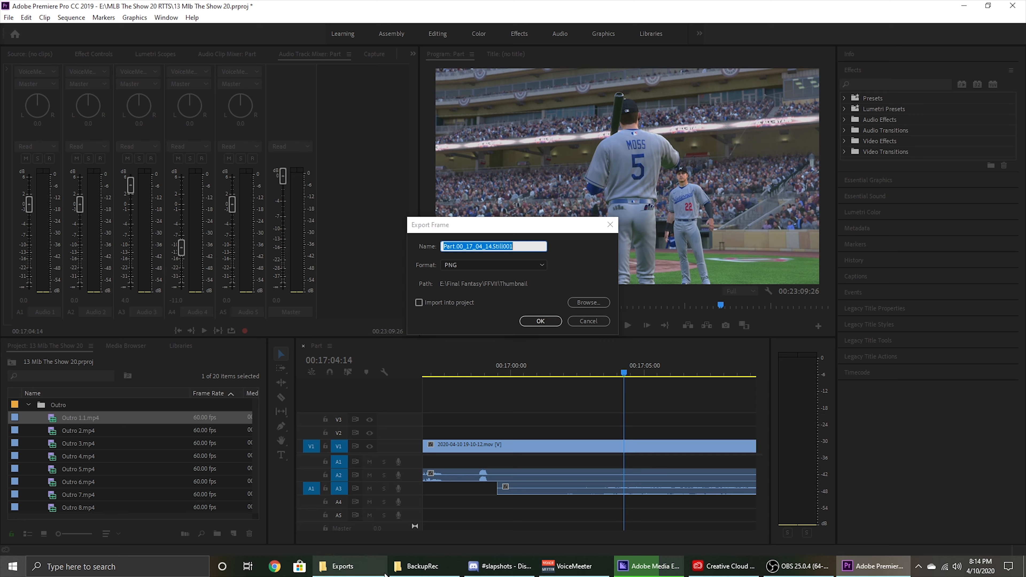
pyautogui.click(343, 566)
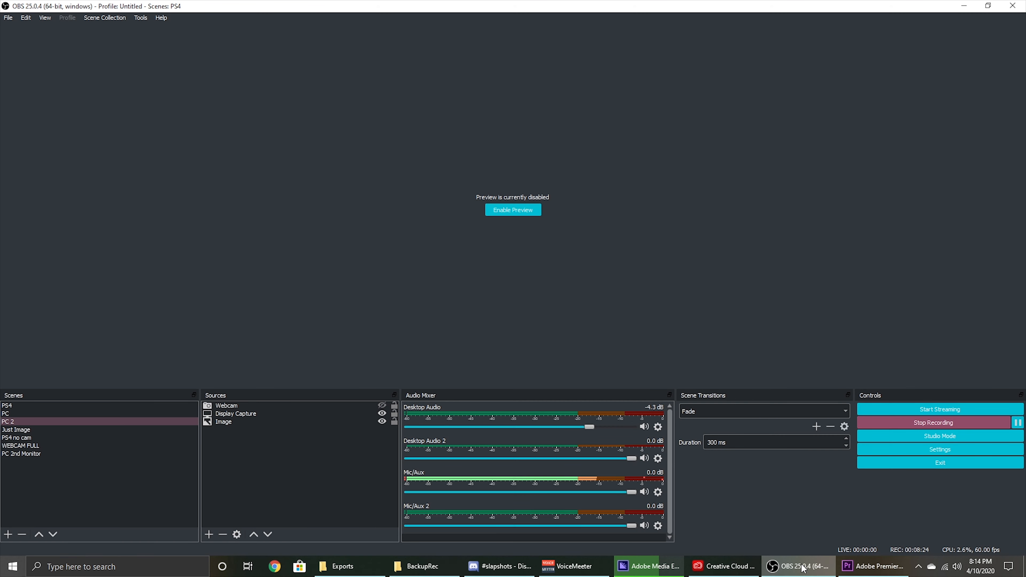
pyautogui.click(870, 516)
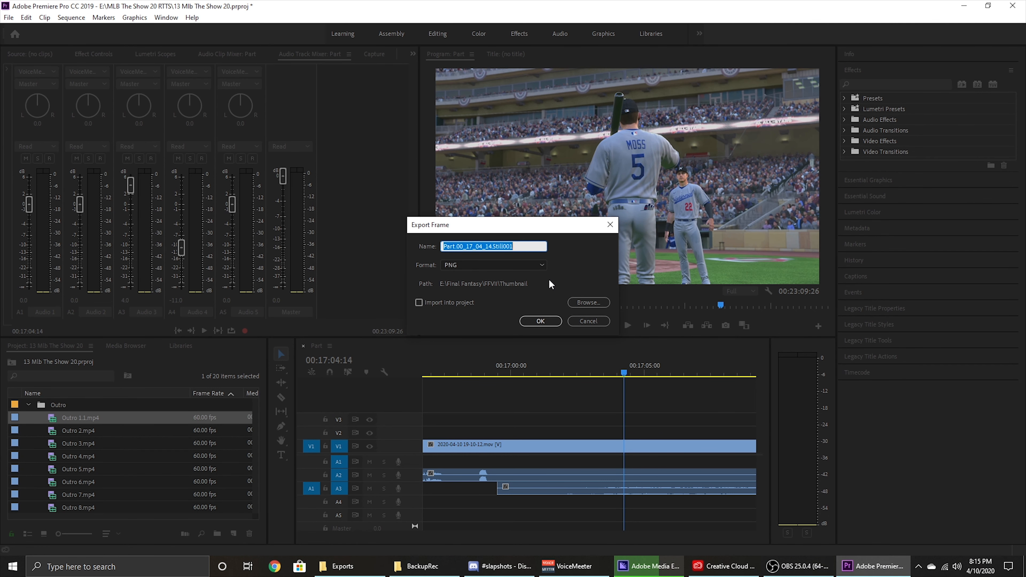
pyautogui.write('30')
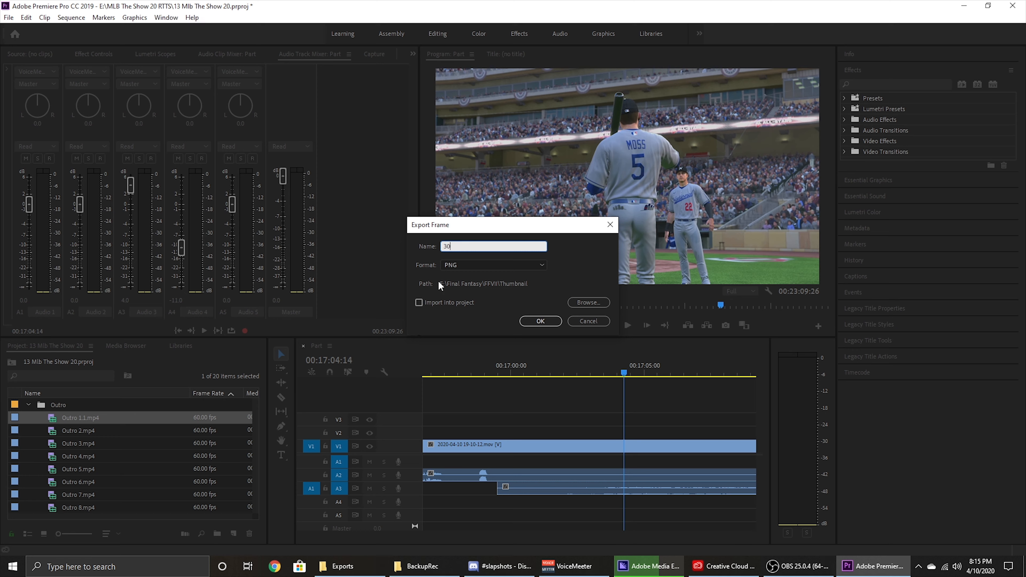
pyautogui.click(585, 307)
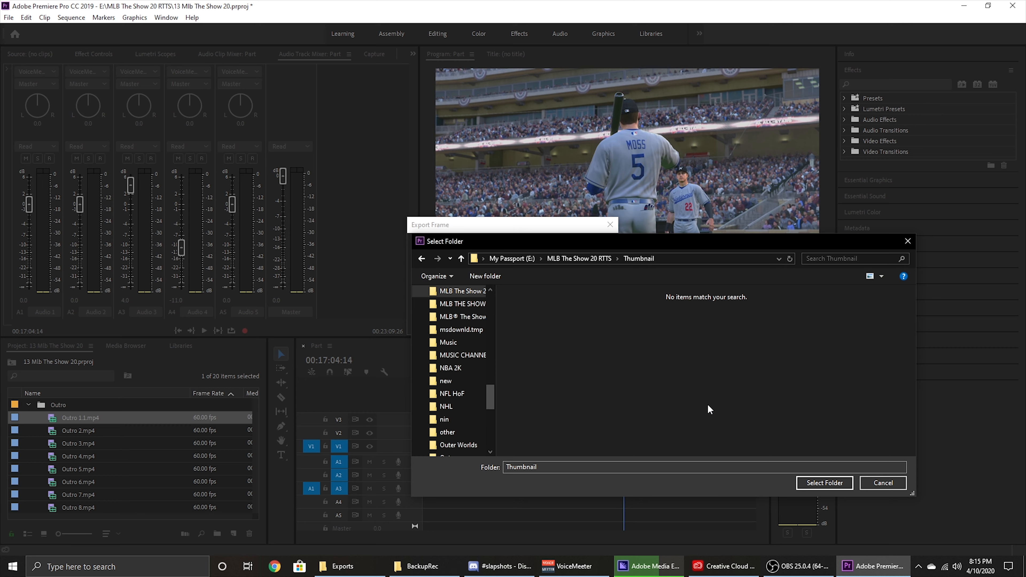
pyautogui.click(831, 484)
pyautogui.click(541, 321)
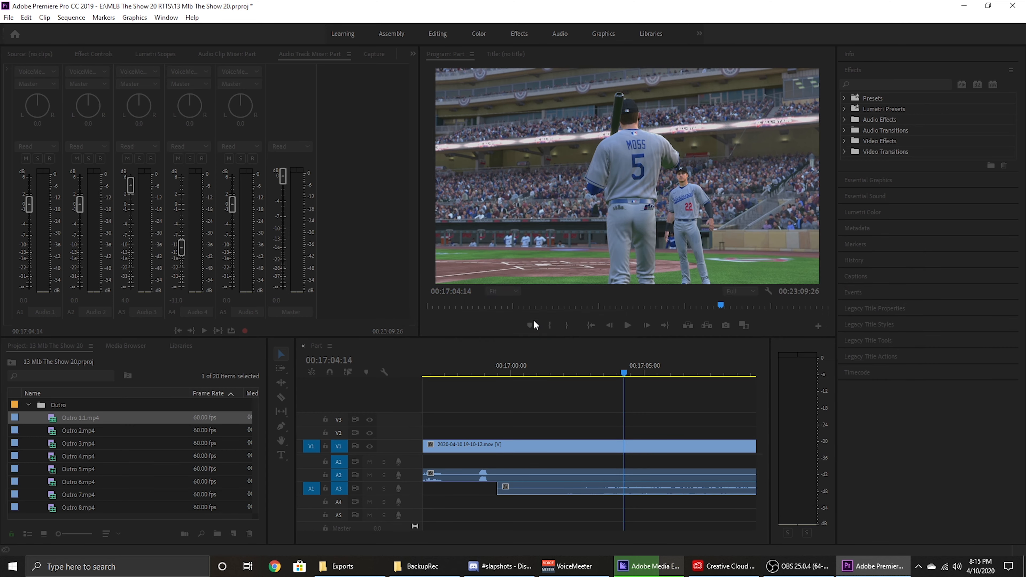
# Step: Trim the end of the last A3 audio clip to 00:22:40:38, where the stats per at-bat screen shows
pyautogui.scroll(-10, 574, 421)
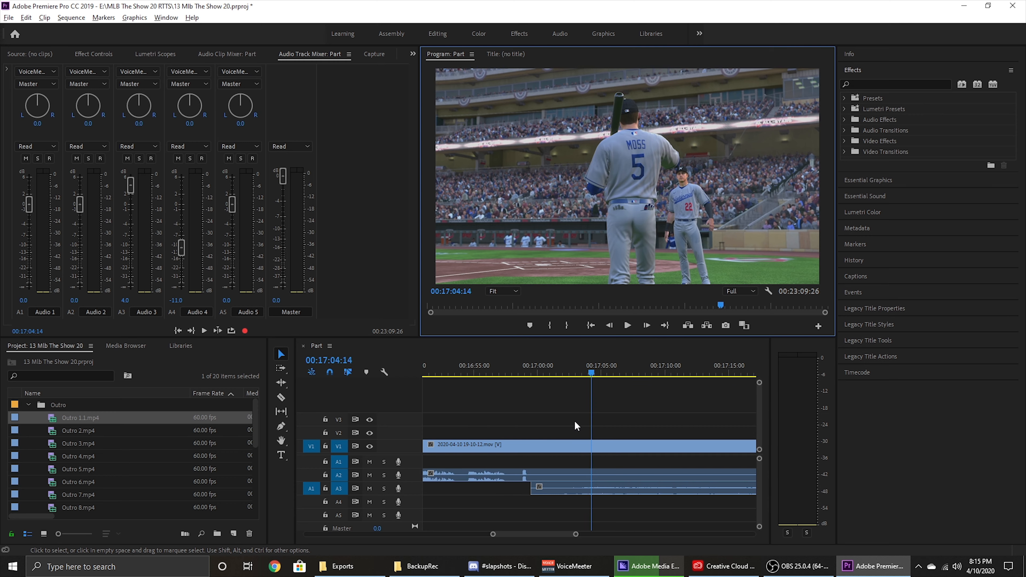
pyautogui.scroll(-3, 611, 465)
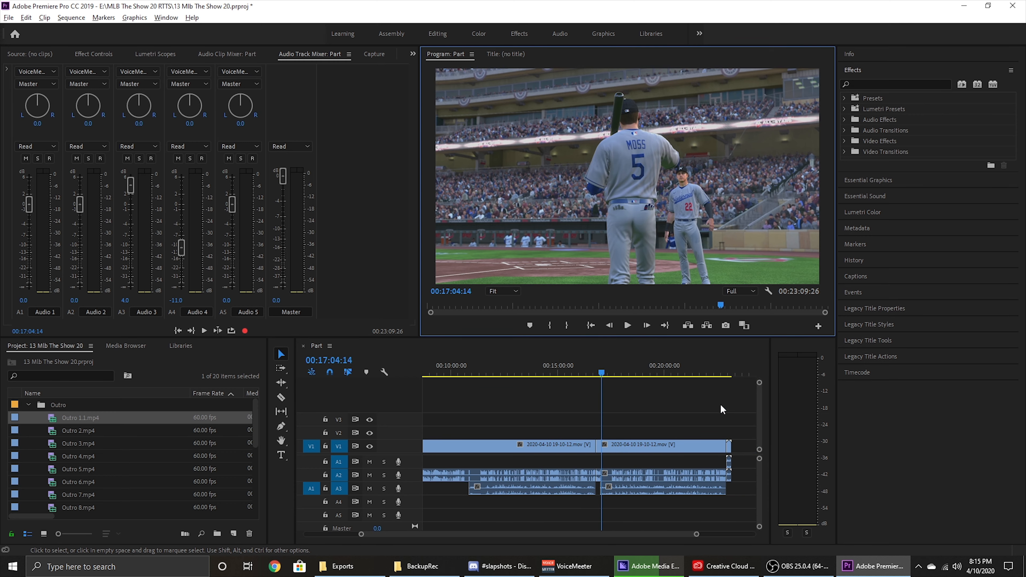
pyautogui.click(721, 373)
pyautogui.scroll(5, 718, 425)
pyautogui.scroll(-2, 699, 438)
pyautogui.scroll(3, 667, 488)
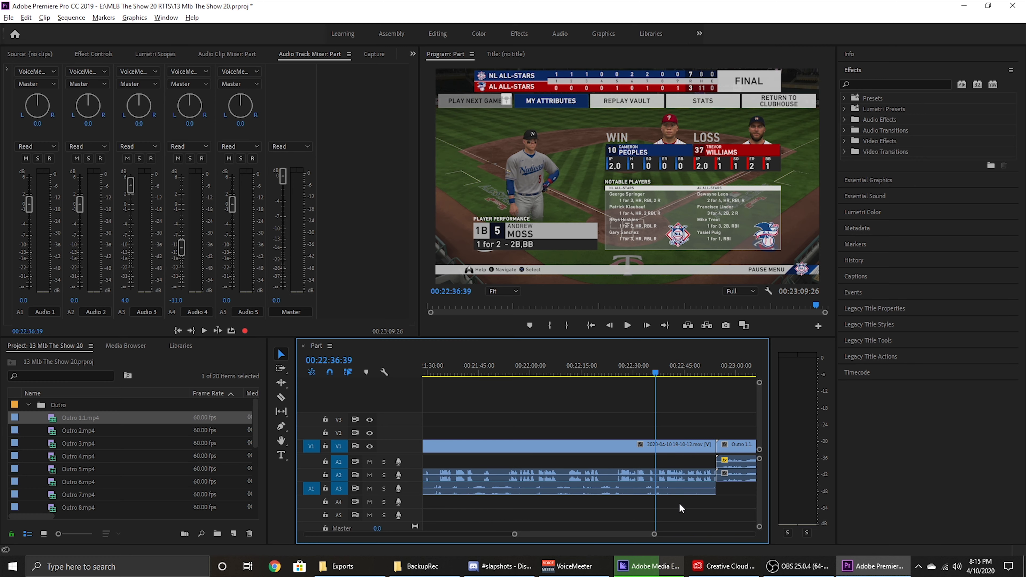
pyautogui.press('space')
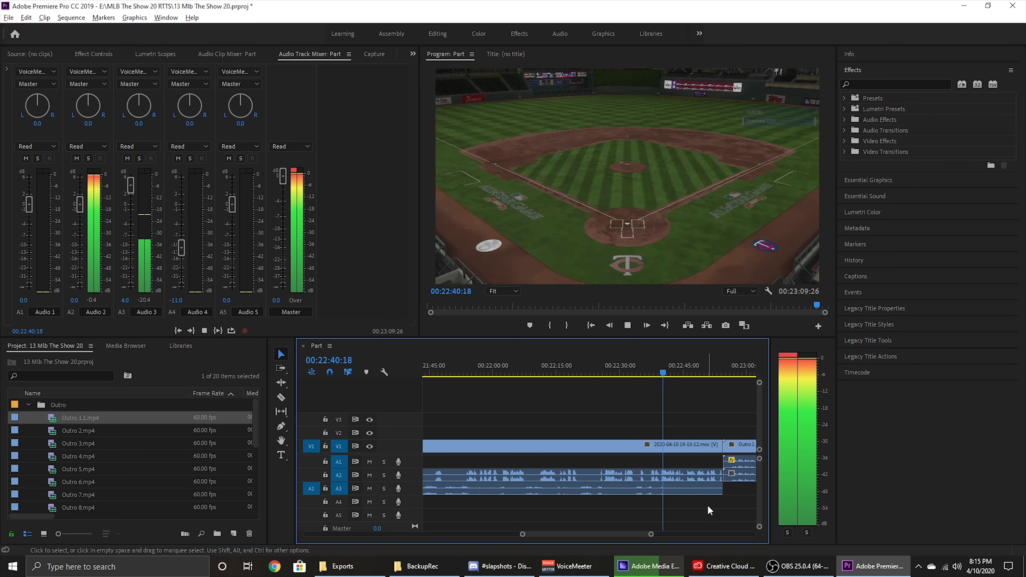
pyautogui.press('space')
pyautogui.scroll(2, 712, 504)
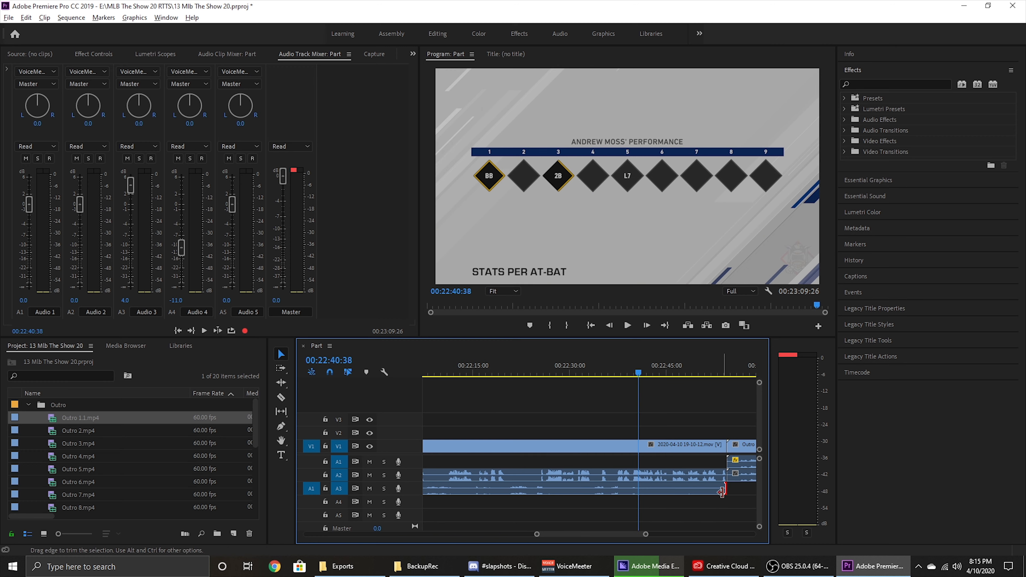
pyautogui.moveTo(722, 491); pyautogui.dragTo(639, 503)
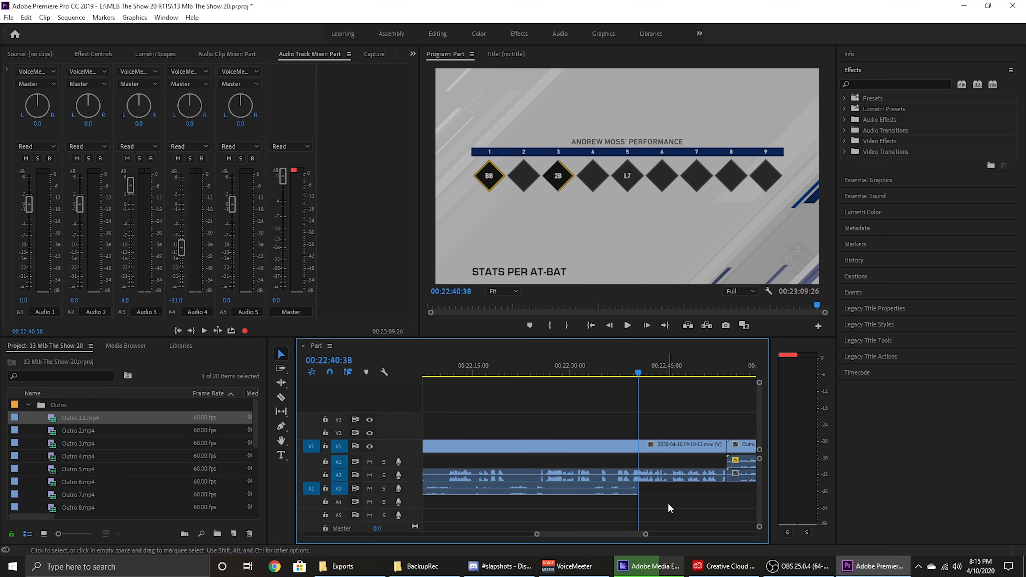
# Step: Play past the trimmed A3 clip end to 00:22:43:31 and save the project
pyautogui.press('space')
pyautogui.scroll(-5, 681, 505)
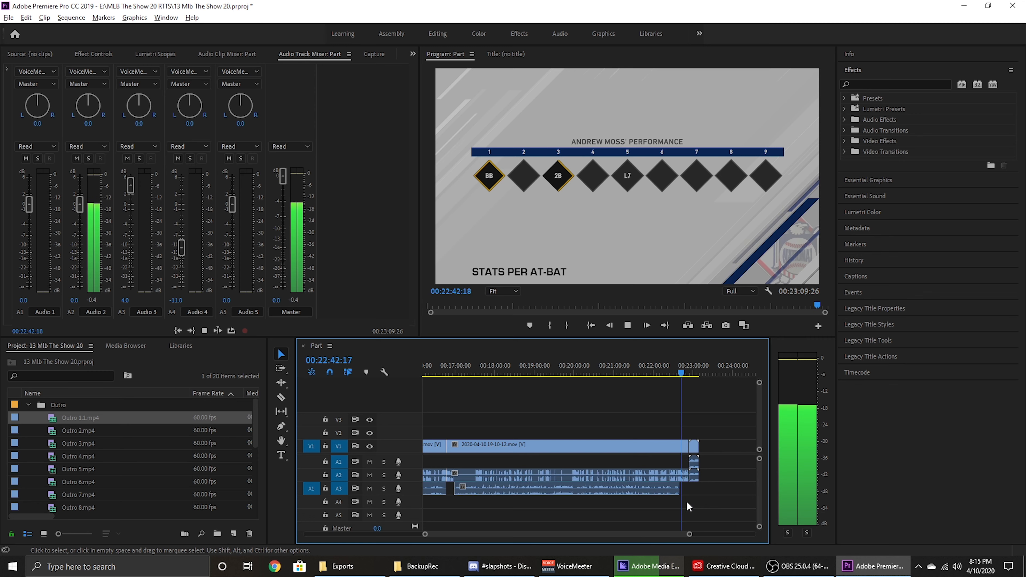
pyautogui.scroll(-5, 686, 501)
pyautogui.press('space')
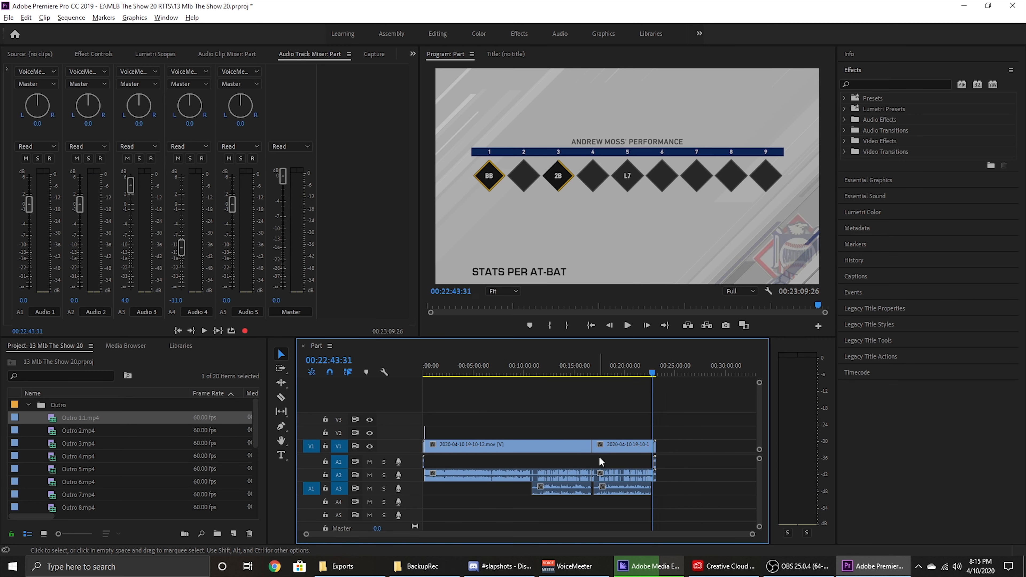
pyautogui.hotkey('ctrl', 's')
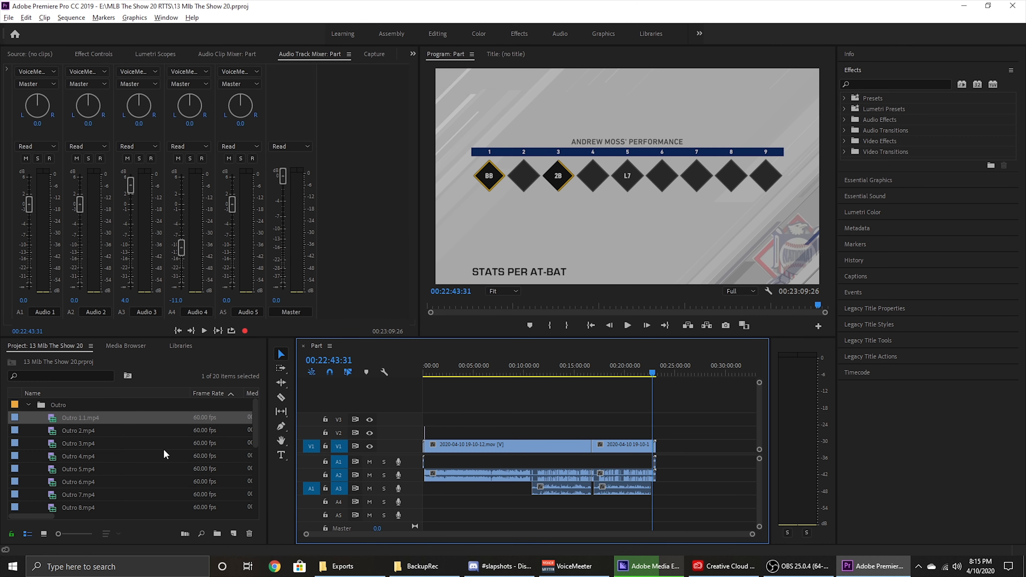
# Step: Switch to the Exports folder in File Explorer and copy the name of the MLB The Show 20 RTTS Continued Part 29 video
pyautogui.scroll(-4, 140, 453)
pyautogui.rightClick(64, 493)
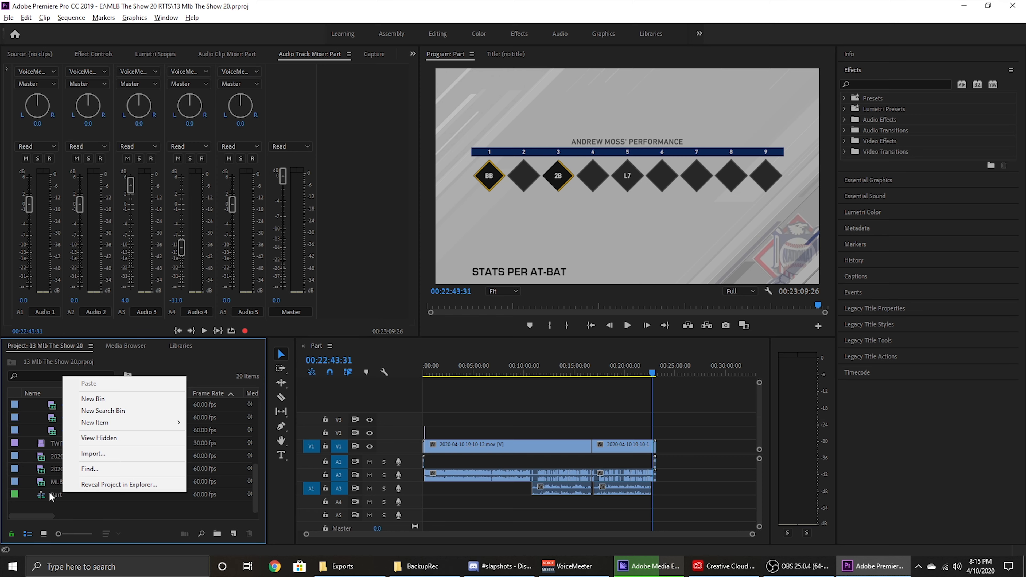
pyautogui.rightClick(50, 494)
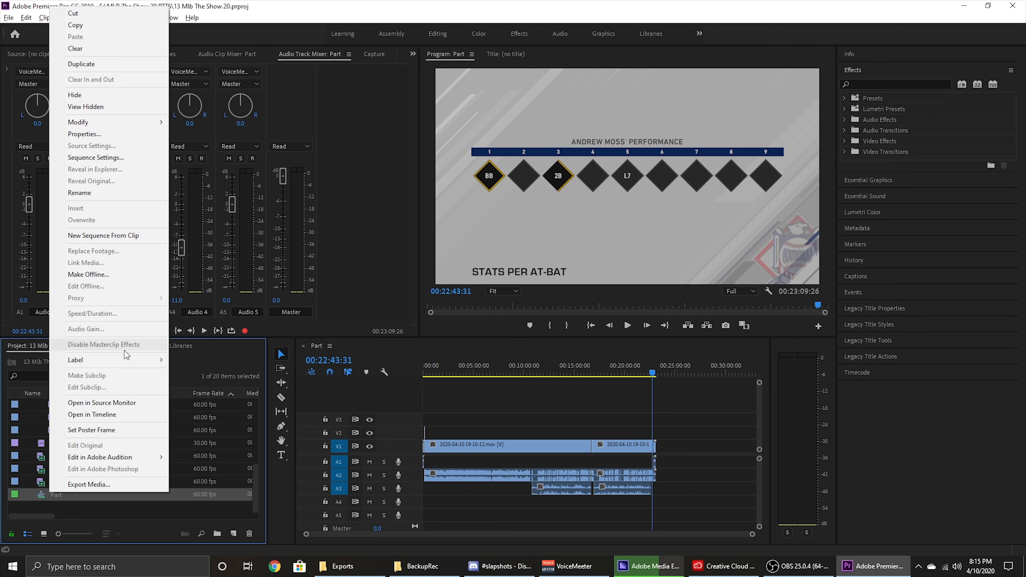
pyautogui.click(346, 566)
pyautogui.rightClick(599, 153)
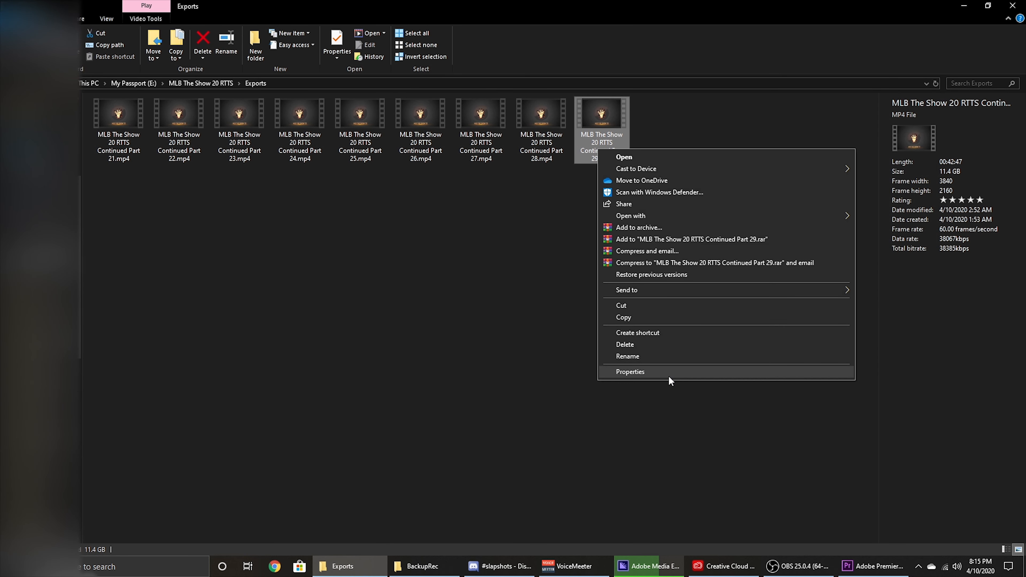
pyautogui.click(659, 361)
pyautogui.hotkey('ctrl', 'c')
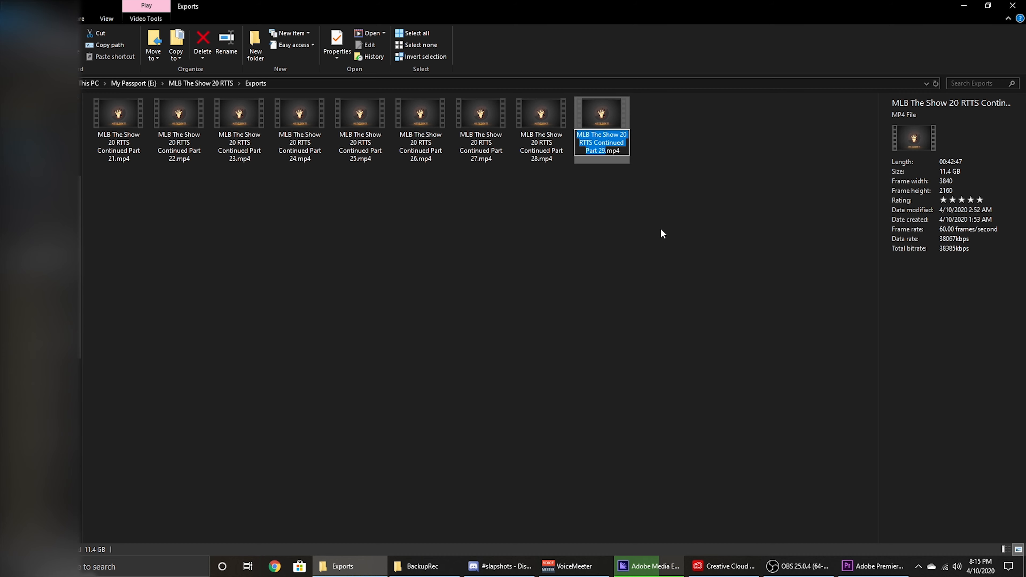
# Step: Return to Premiere Pro and rename the Part sequence to MLB The Show 20 RTTS Continued Part, using the copied name without 29
pyautogui.click(873, 566)
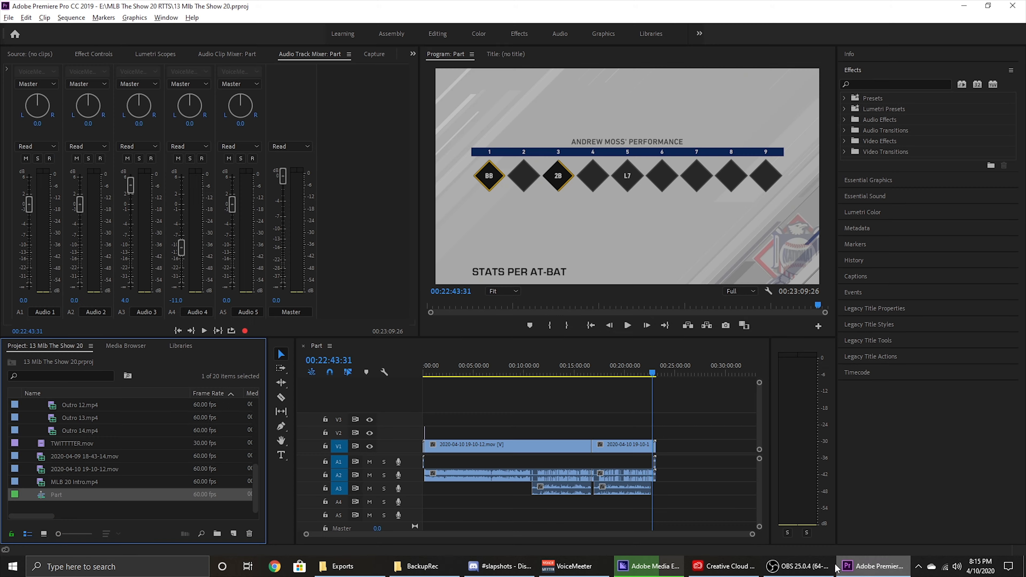
pyautogui.rightClick(68, 500)
pyautogui.click(47, 501)
pyautogui.rightClick(42, 499)
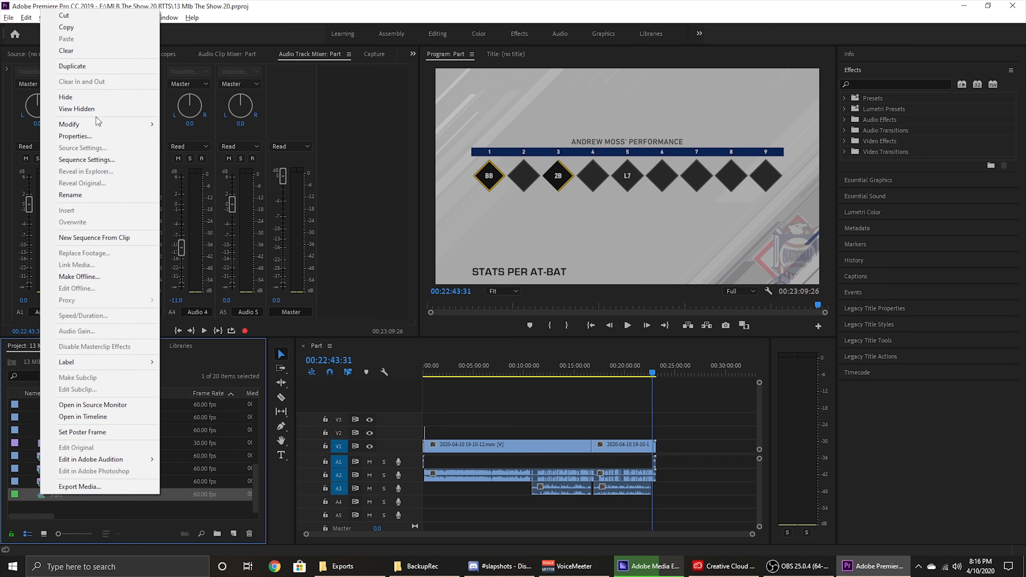
pyautogui.click(81, 195)
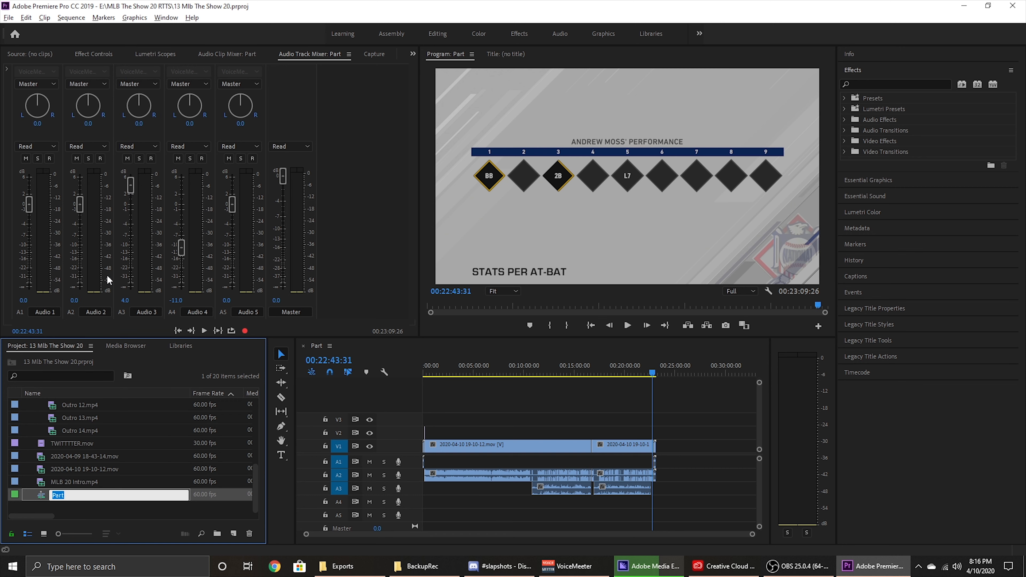
pyautogui.hotkey('ctrl', 'v')
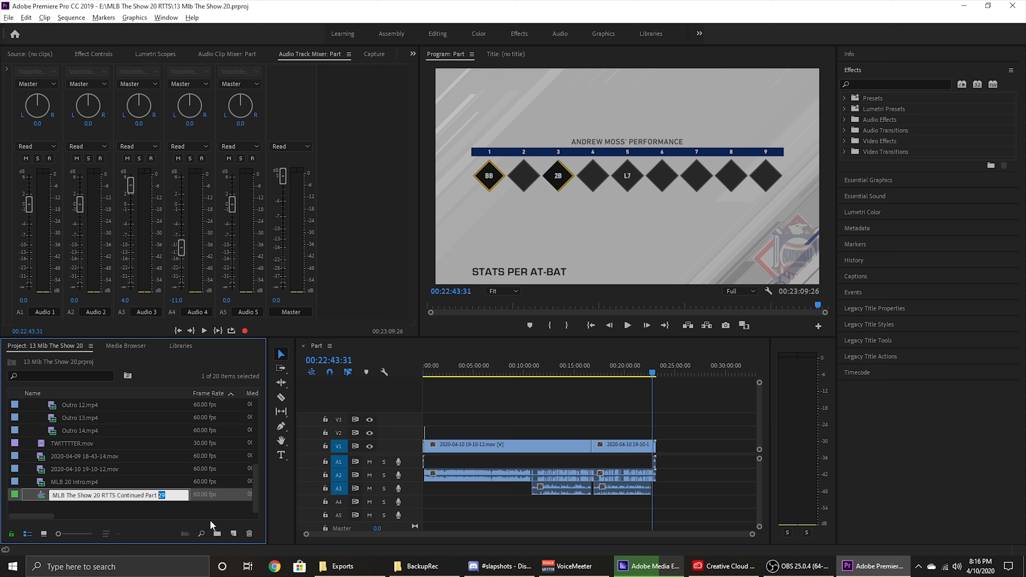
pyautogui.press('BackSpace')
pyautogui.press('Return')
# Step: Duplicate the renamed sequence in the project and delete the copy
pyautogui.scroll(-3, 172, 496)
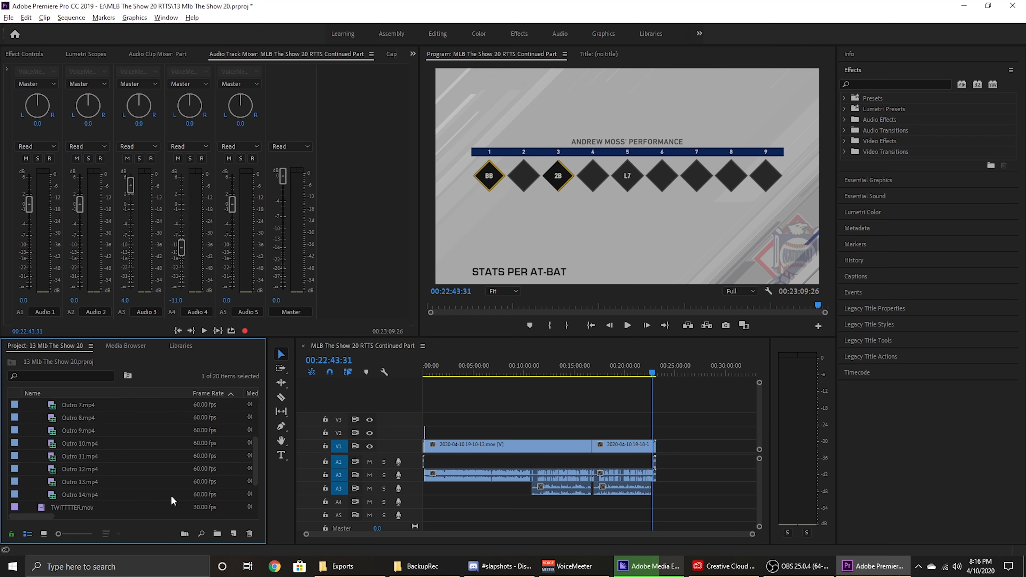
pyautogui.scroll(-3, 172, 501)
pyautogui.rightClick(137, 499)
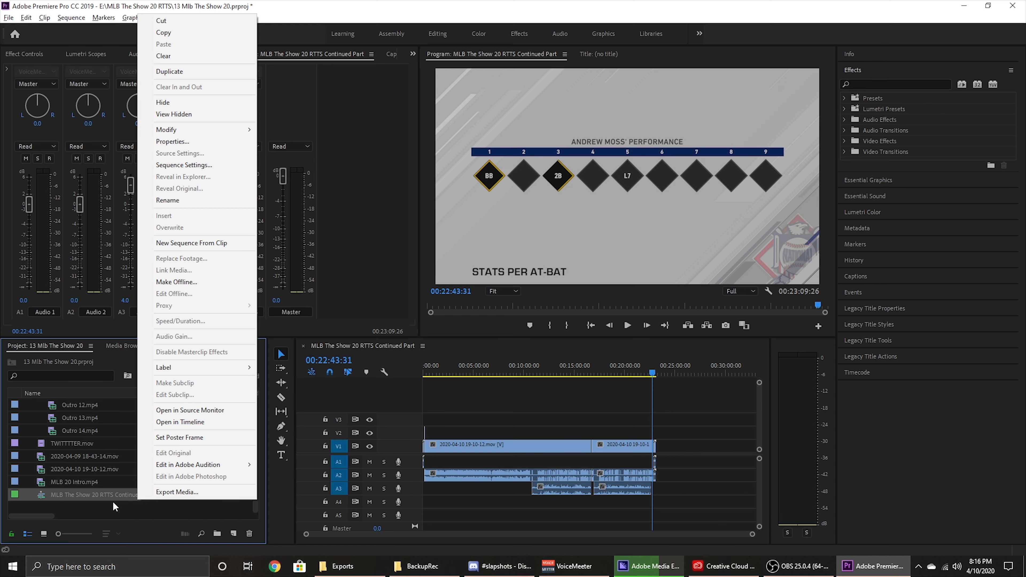
pyautogui.click(112, 502)
pyautogui.rightClick(135, 492)
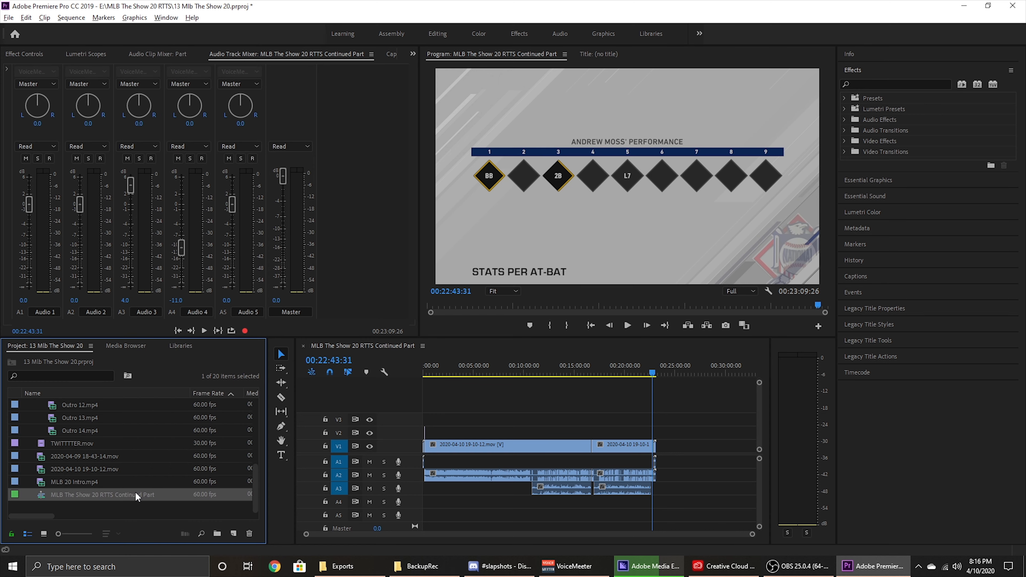
pyautogui.click(168, 64)
pyautogui.scroll(-1, 149, 452)
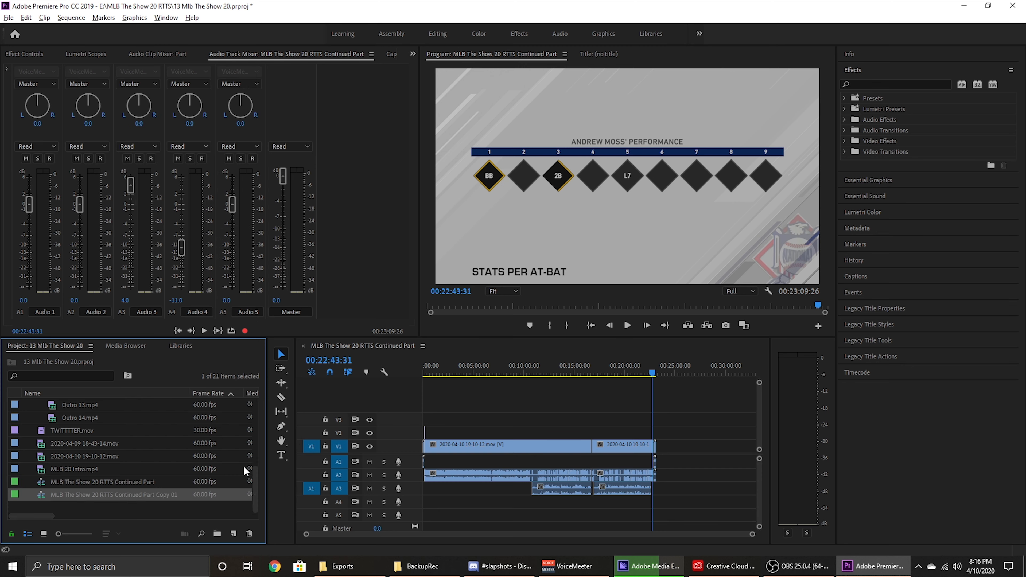
pyautogui.press('Delete')
# Step: Save the project and return the playhead to 00:00:00:00 at the MLB 20 Intro clip
pyautogui.click(469, 408)
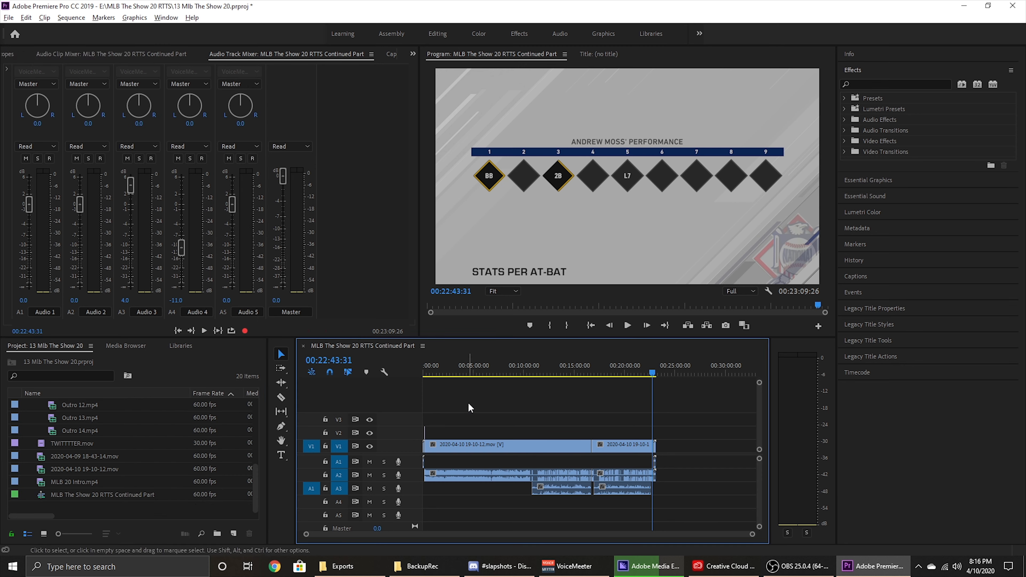
pyautogui.hotkey('ctrl', 's')
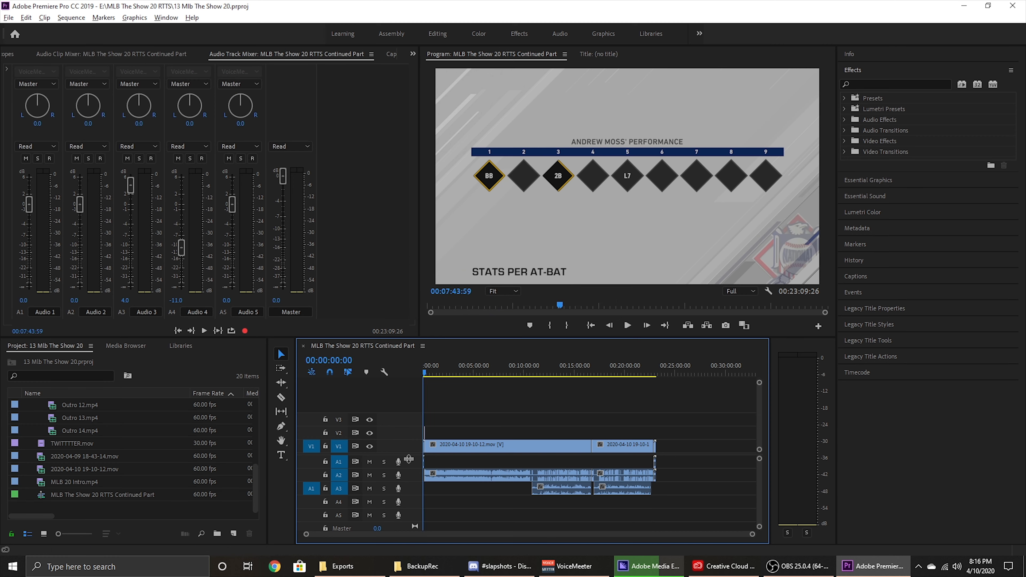
pyautogui.moveTo(752, 536); pyautogui.dragTo(826, 517)
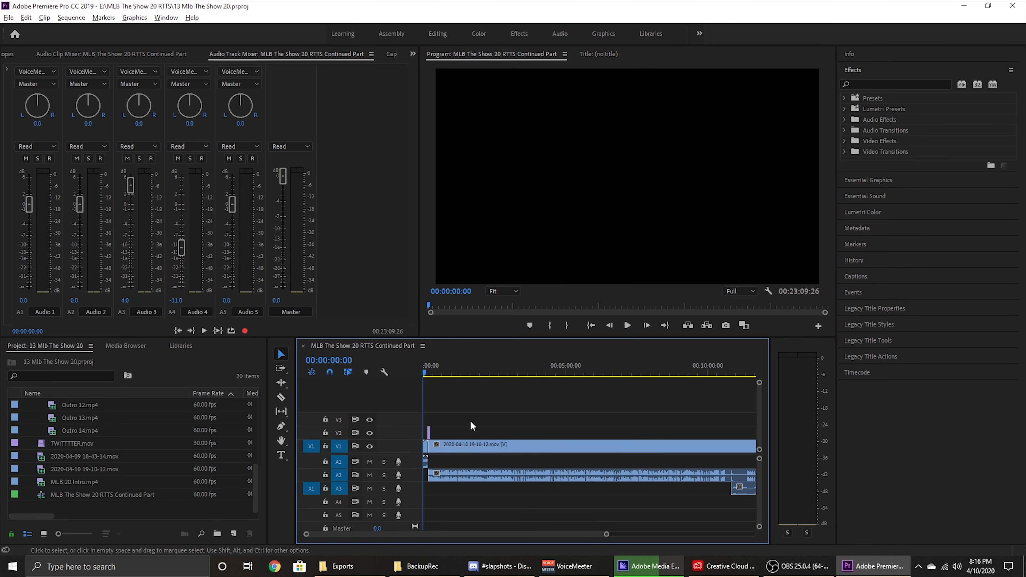
pyautogui.moveTo(606, 534); pyautogui.dragTo(442, 534)
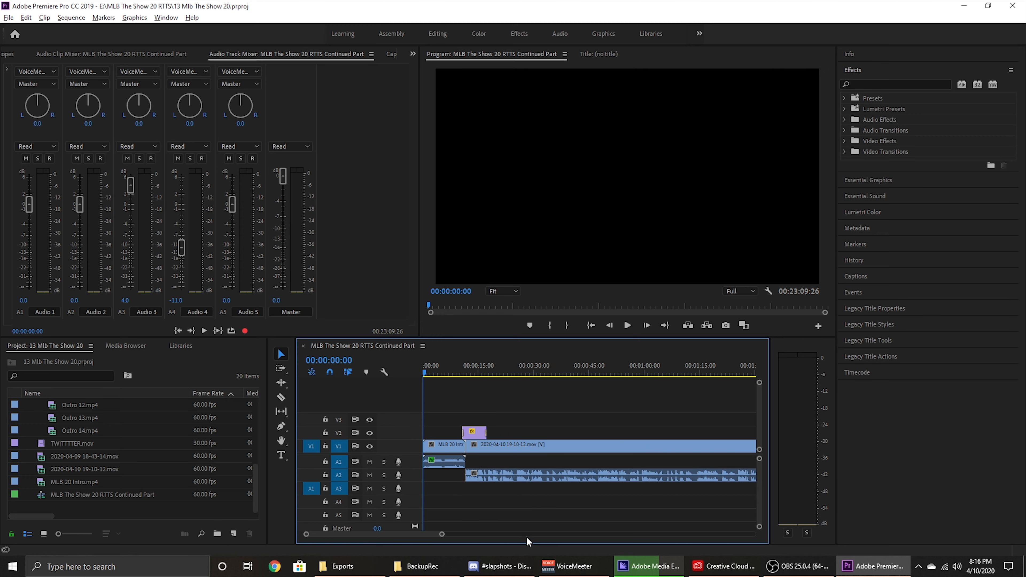
# Step: Play the MLB 20 Intro from the start of the sequence to about 00:00:08:33 to check its audio
pyautogui.press('space')
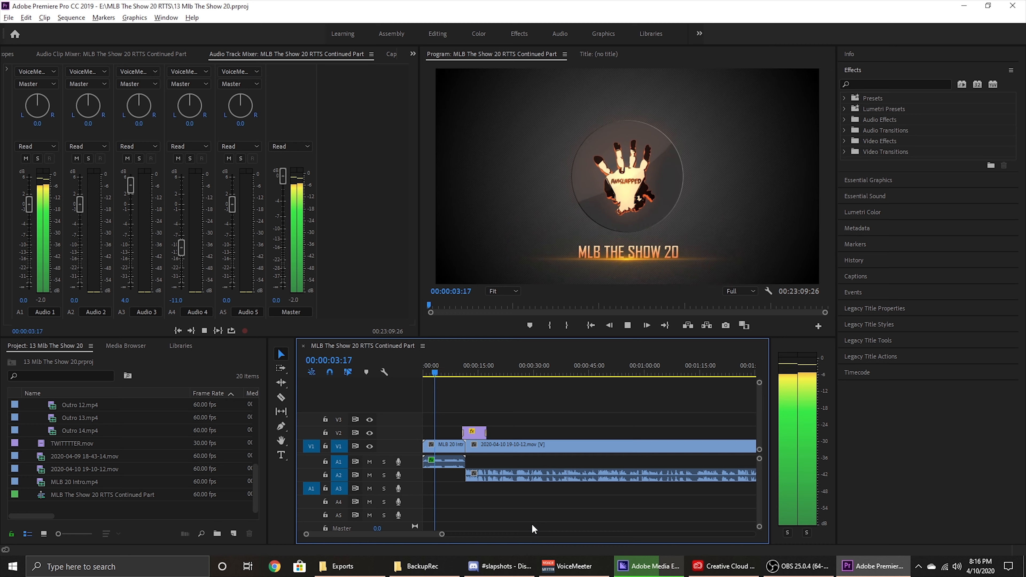
pyautogui.press('=')
pyautogui.press('=')
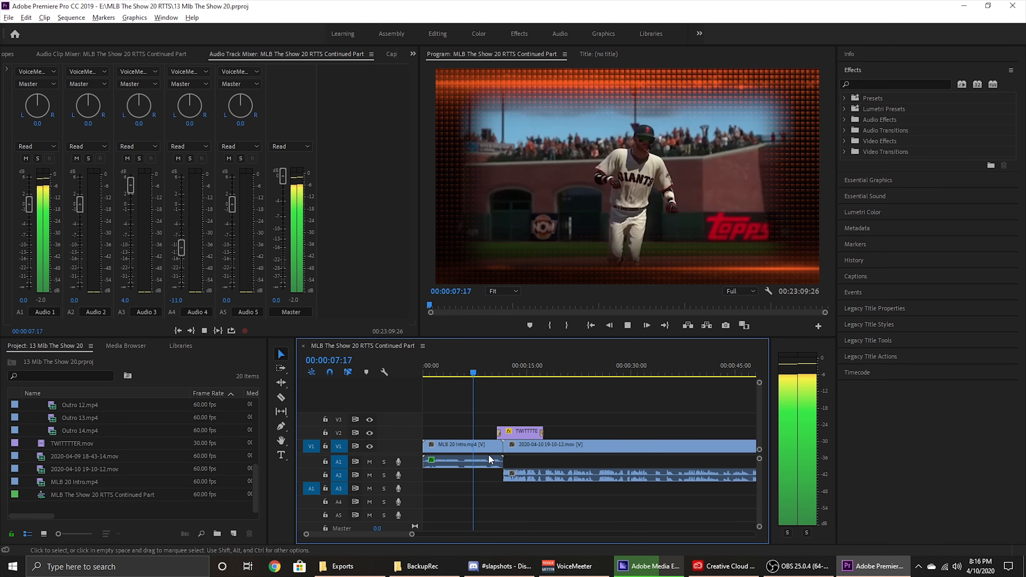
pyautogui.click(546, 491)
pyautogui.press('space')
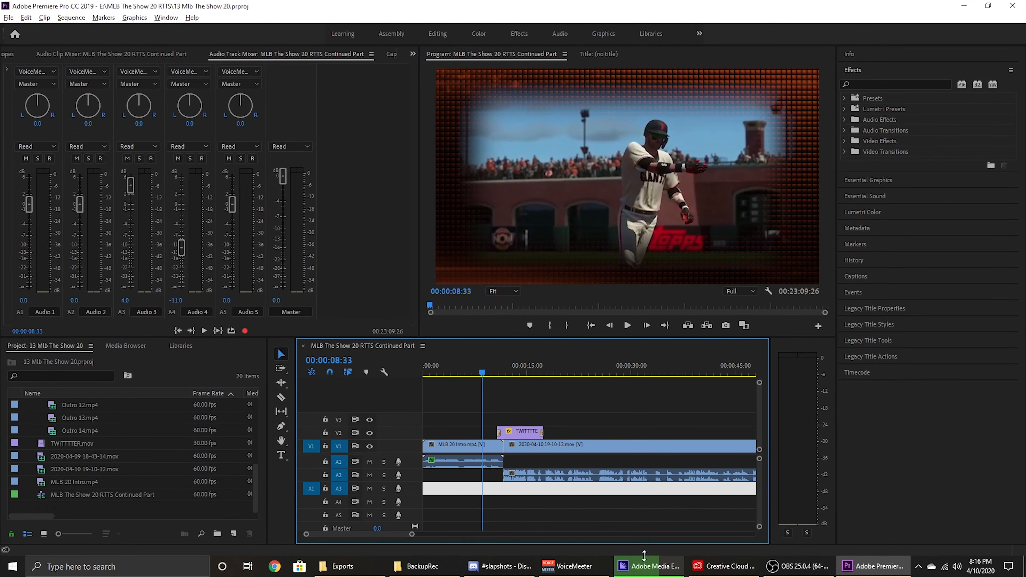
pyautogui.click(663, 571)
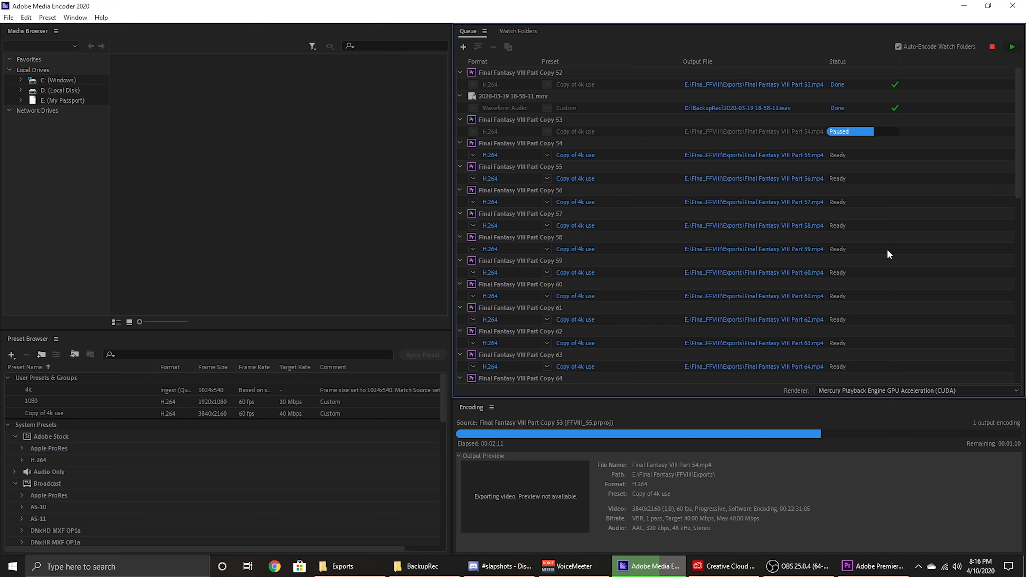
pyautogui.scroll(-5, 888, 254)
pyautogui.scroll(5, 887, 253)
pyautogui.scroll(-5, 875, 239)
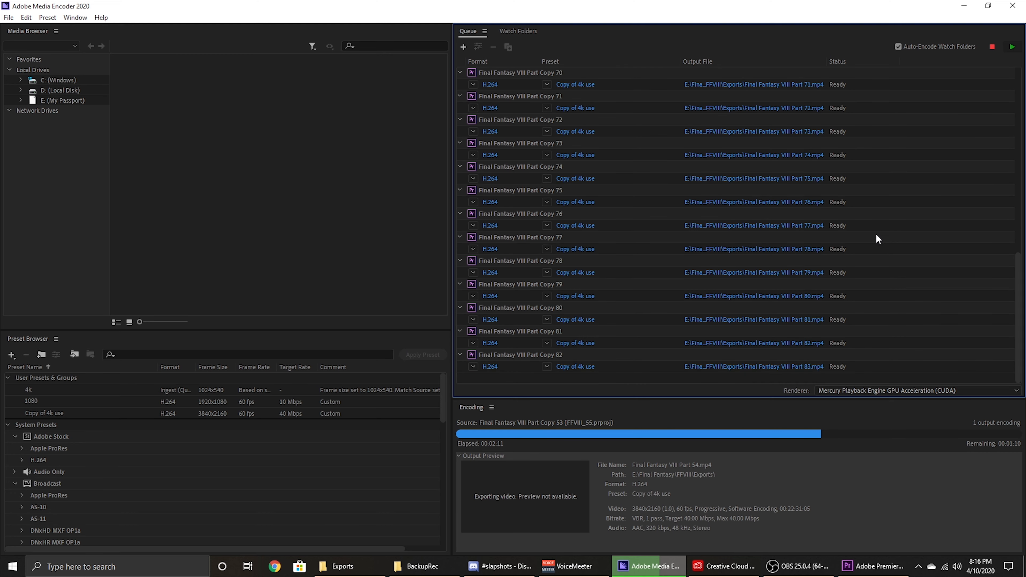
pyautogui.scroll(5, 875, 238)
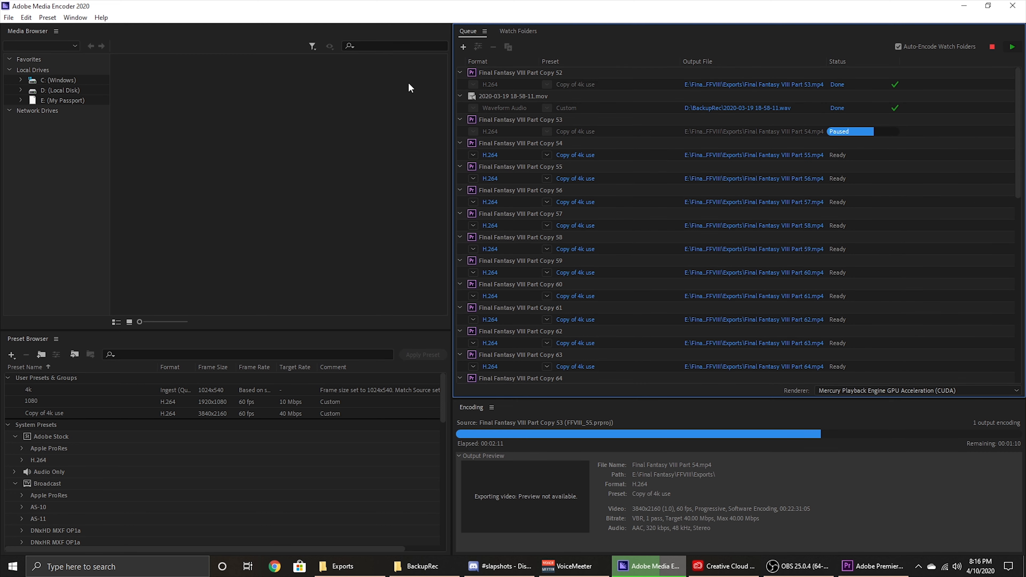
pyautogui.click(754, 109)
pyautogui.rightClick(448, 472)
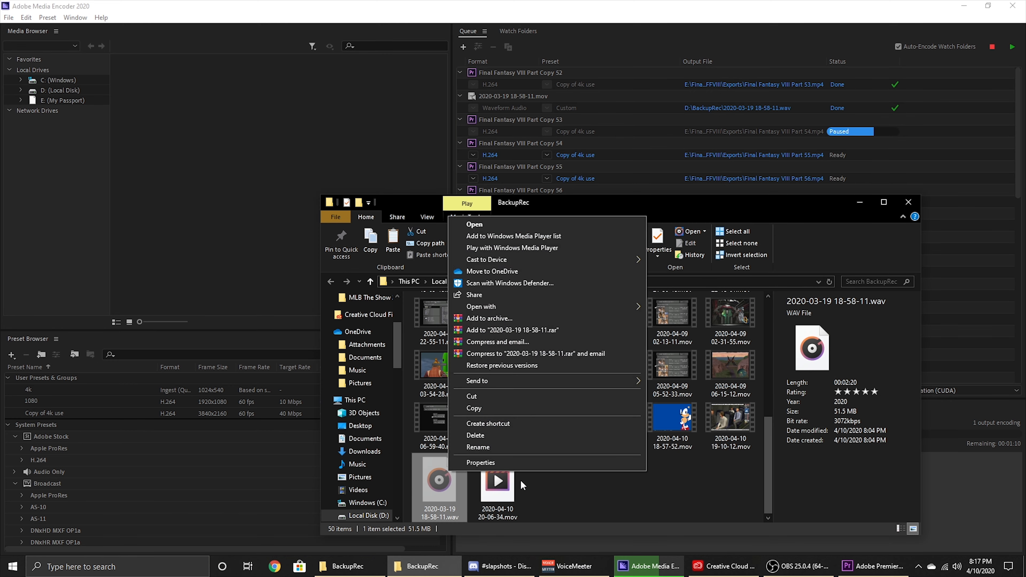
pyautogui.click(495, 397)
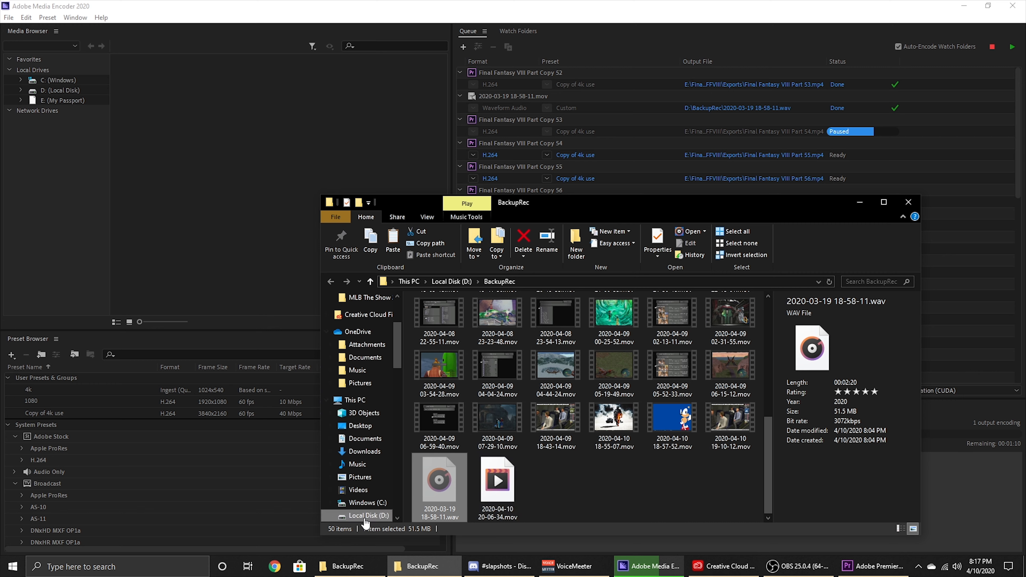
# Step: Open the Intro folder inside MLB The Show 20 RTTS and paste the cut WAV file there
pyautogui.rightClick(361, 570)
pyautogui.click(365, 387)
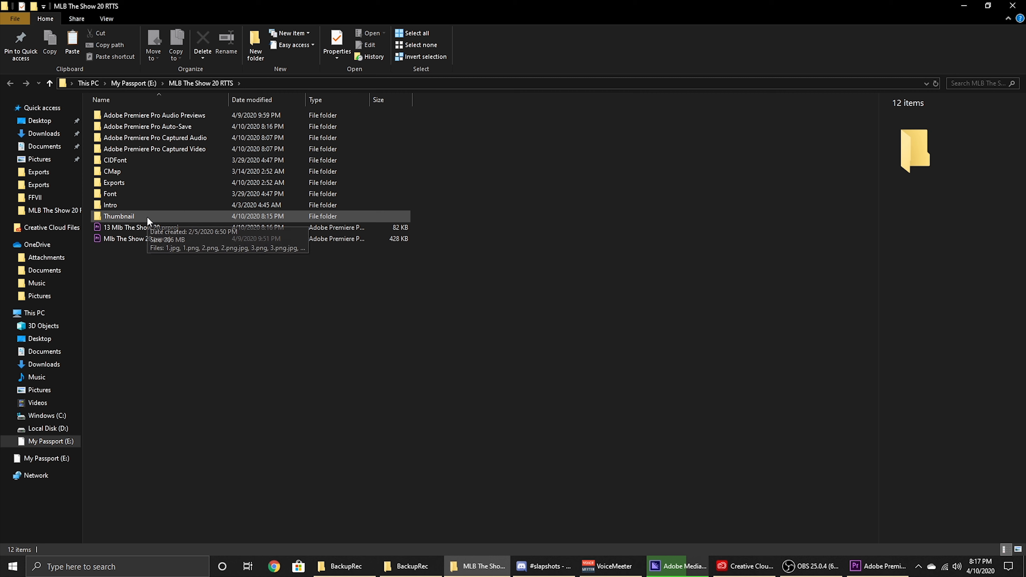
pyautogui.doubleClick(130, 206)
pyautogui.rightClick(186, 268)
pyautogui.click(251, 344)
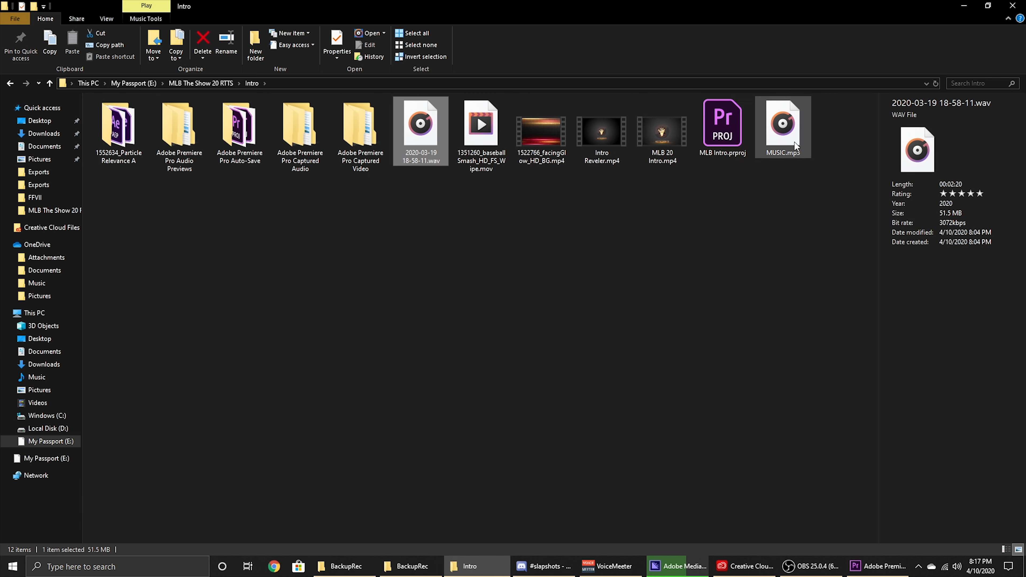
pyautogui.click(783, 144)
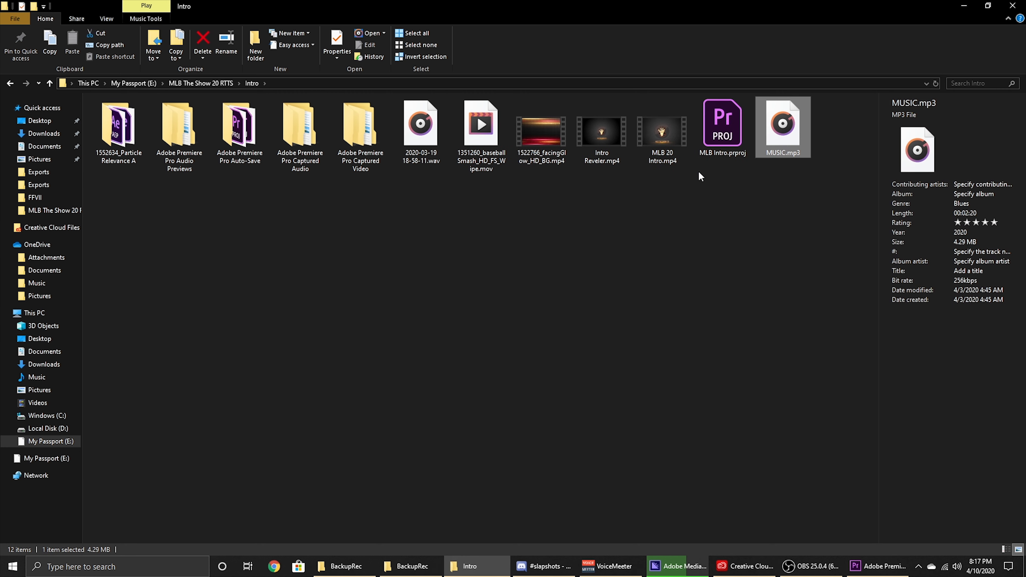
pyautogui.click(434, 142)
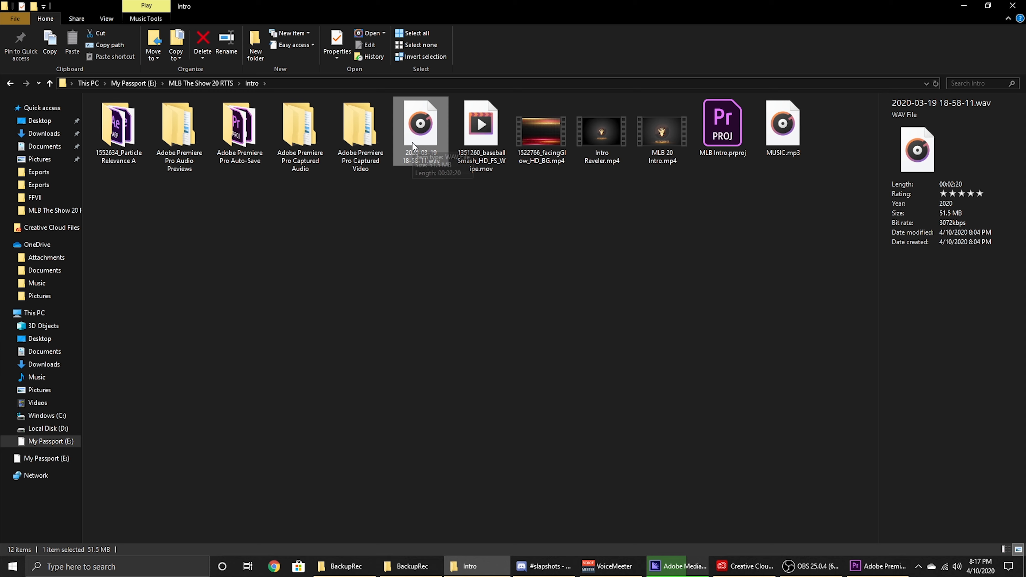
pyautogui.moveTo(414, 146); pyautogui.dragTo(412, 501)
pyautogui.scroll(3, 610, 413)
pyautogui.scroll(2, 606, 437)
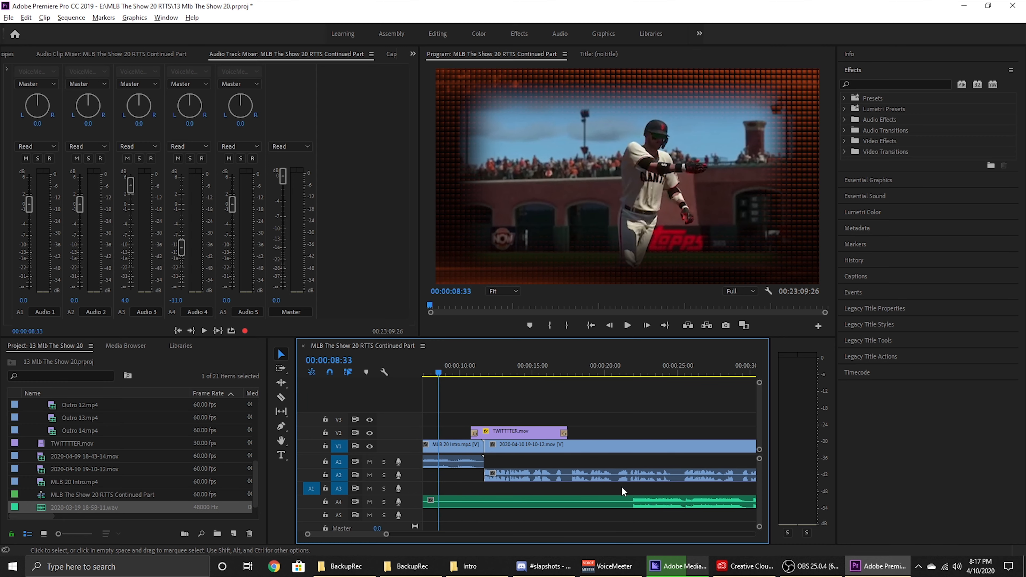
# Step: Cut the quiet opening of about 22 seconds off the A4 WAV clip and move the rest to the sequence start
pyautogui.scroll(-3, 621, 487)
pyautogui.press('c')
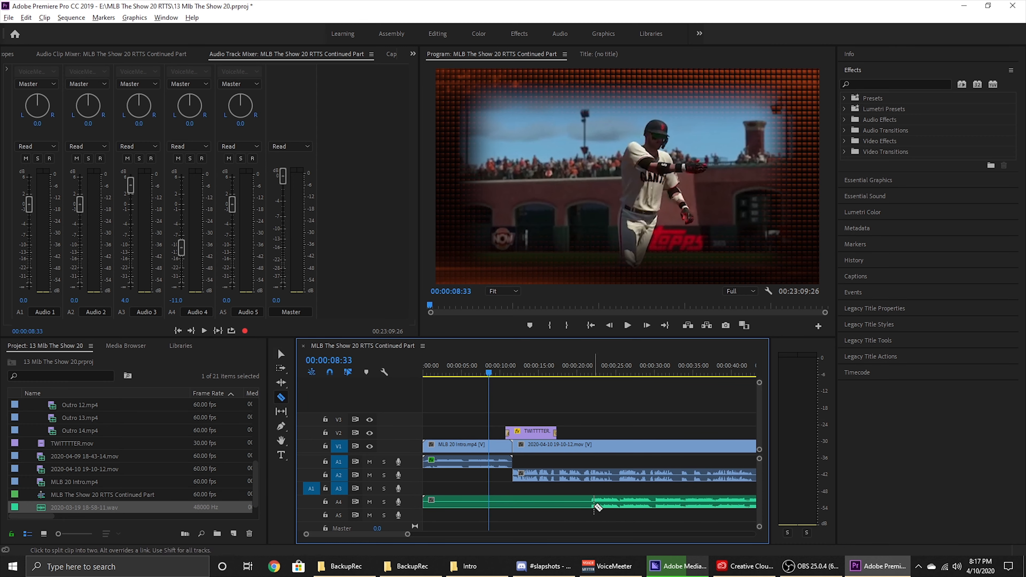
pyautogui.press('v')
pyautogui.click(575, 502)
pyautogui.press('Delete')
pyautogui.moveTo(626, 504); pyautogui.dragTo(427, 503)
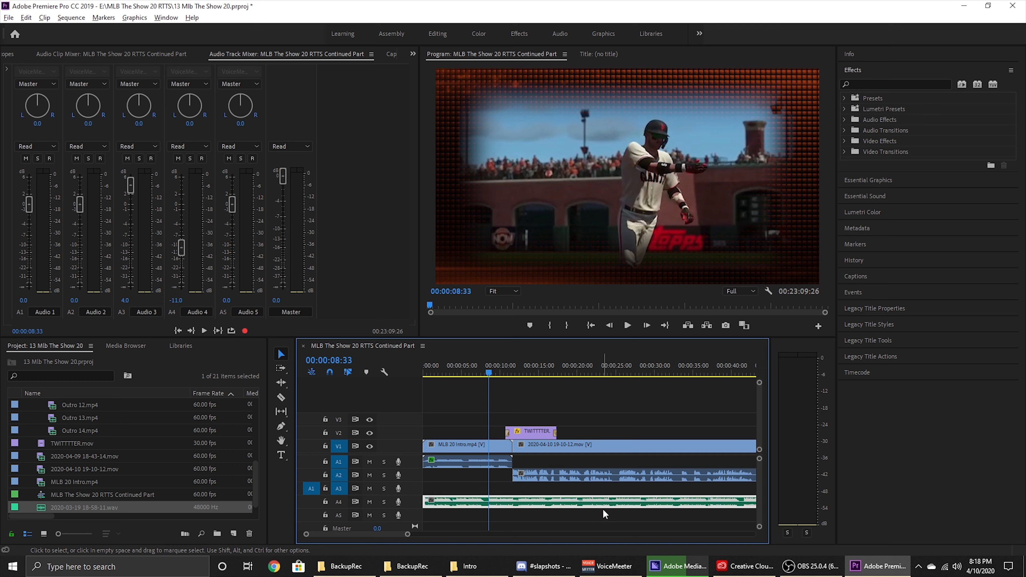
# Step: Solo tracks A4 and A1 and play them together from about 00:00:08:07 to compare the music
pyautogui.click(384, 502)
pyautogui.press('space')
pyautogui.press('=')
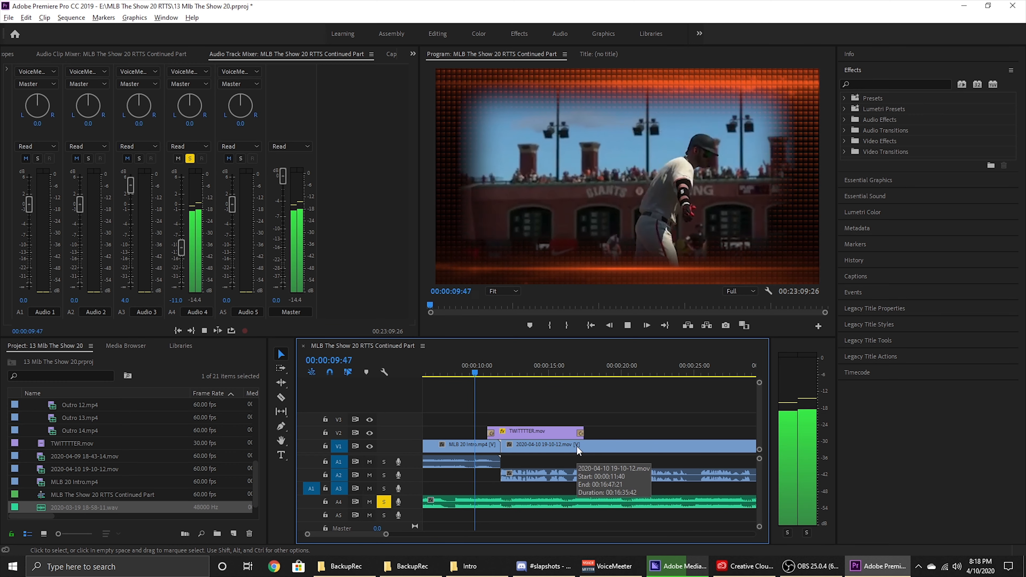
pyautogui.press('space')
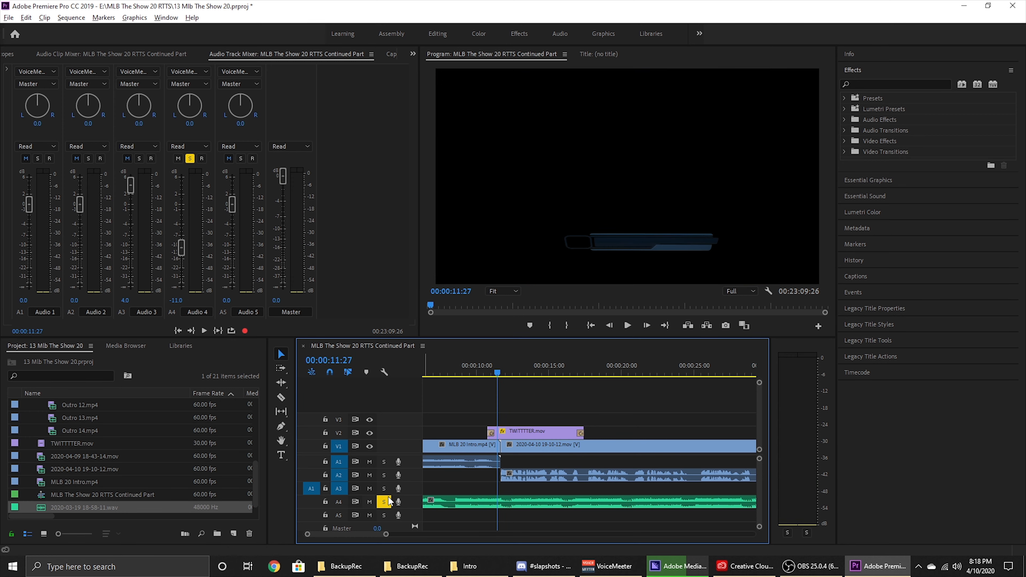
pyautogui.click(477, 367)
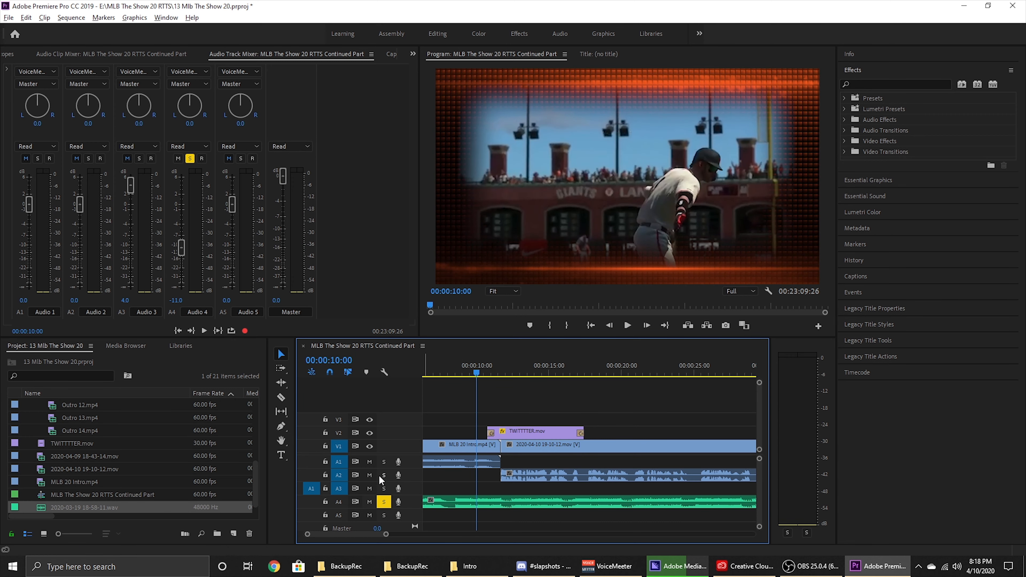
pyautogui.click(384, 462)
pyautogui.moveTo(493, 369); pyautogui.dragTo(450, 366)
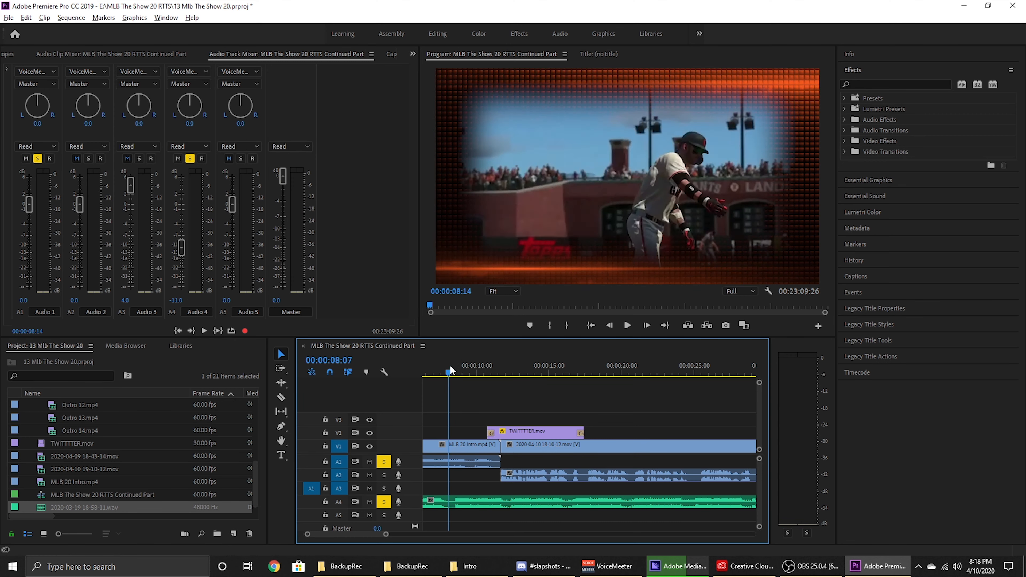
pyautogui.press('space')
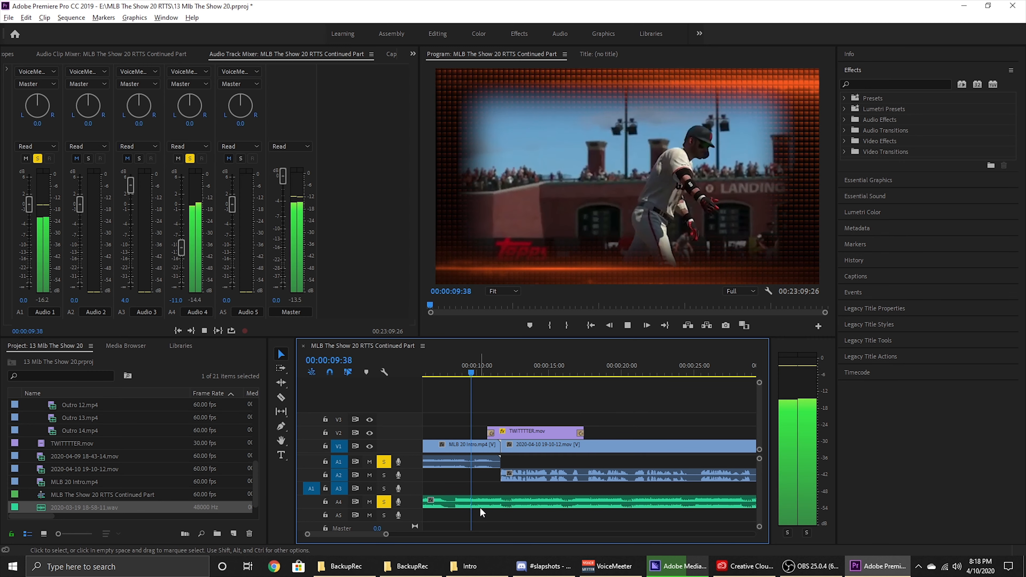
pyautogui.press('space')
# Step: Split the A4 WAV clip at about 00:00:10:03 and delete the part before the split
pyautogui.moveTo(479, 506); pyautogui.dragTo(499, 504)
pyautogui.scroll(3, 517, 507)
pyautogui.scroll(2, 562, 512)
pyautogui.press('c')
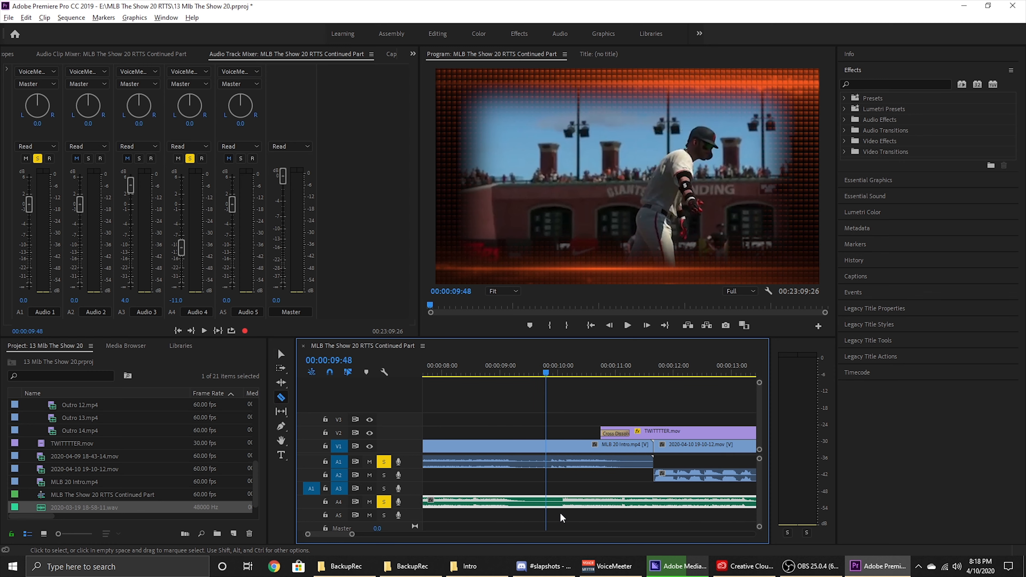
pyautogui.scroll(1, 561, 514)
pyautogui.click(561, 504)
pyautogui.press('b')
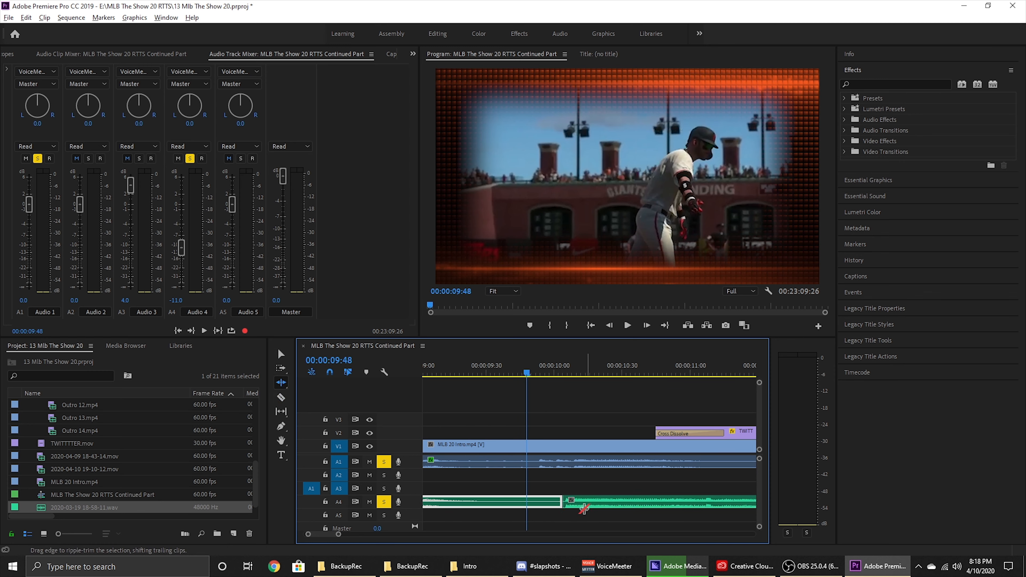
pyautogui.press('Delete')
pyautogui.press('v')
# Step: Align the start of the A4 WAV clip to 00:00:09:53 and play the transition into the gameplay clip
pyautogui.click(539, 375)
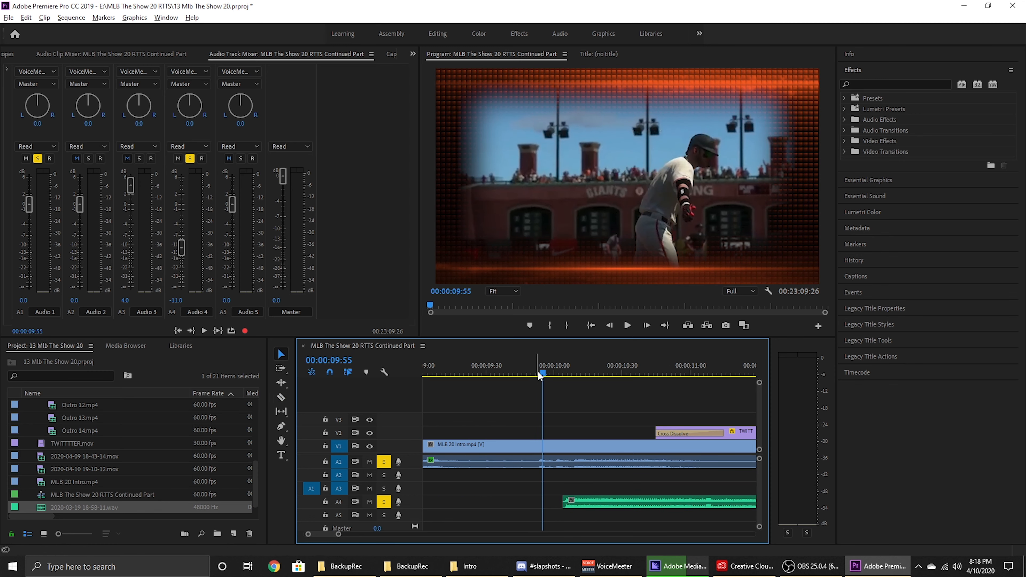
pyautogui.click(538, 374)
pyautogui.moveTo(576, 501); pyautogui.dragTo(564, 505)
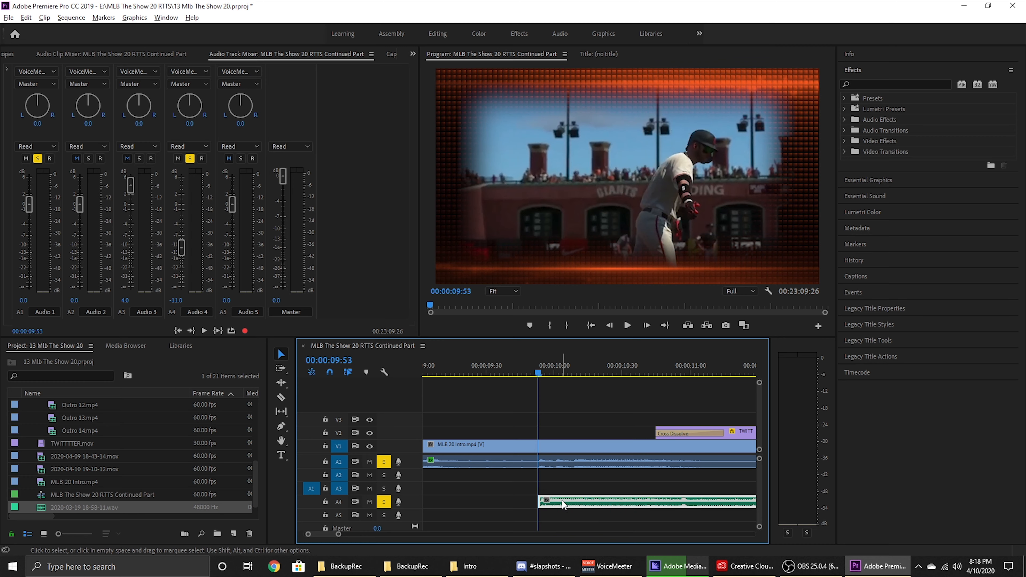
pyautogui.press('space')
pyautogui.scroll(-5, 564, 504)
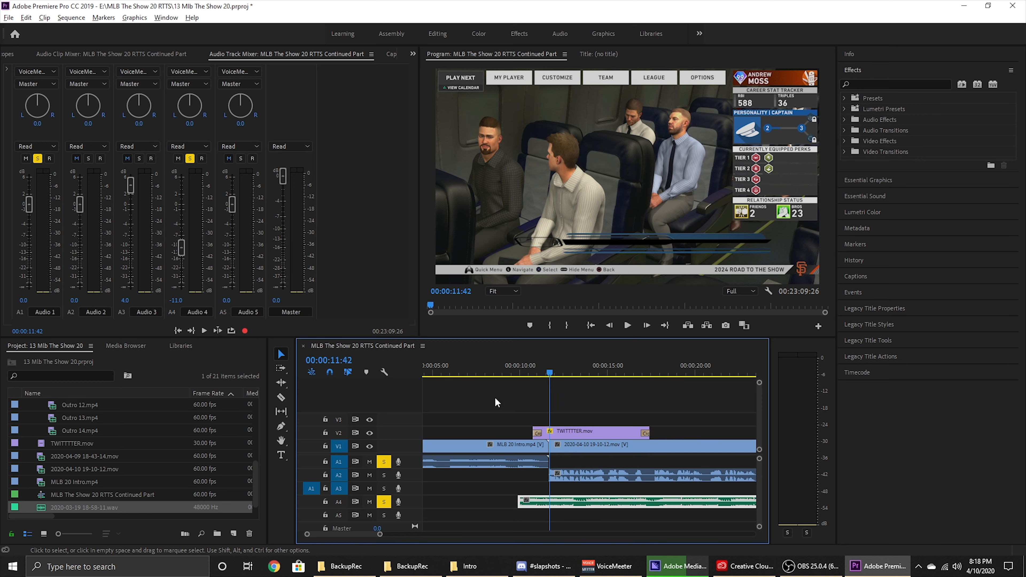
# Step: Shift the A4 WAV clip to 00:00:05:57 and fine-tune its start to 00:00:06:00
pyautogui.scroll(3, 536, 505)
pyautogui.click(528, 371)
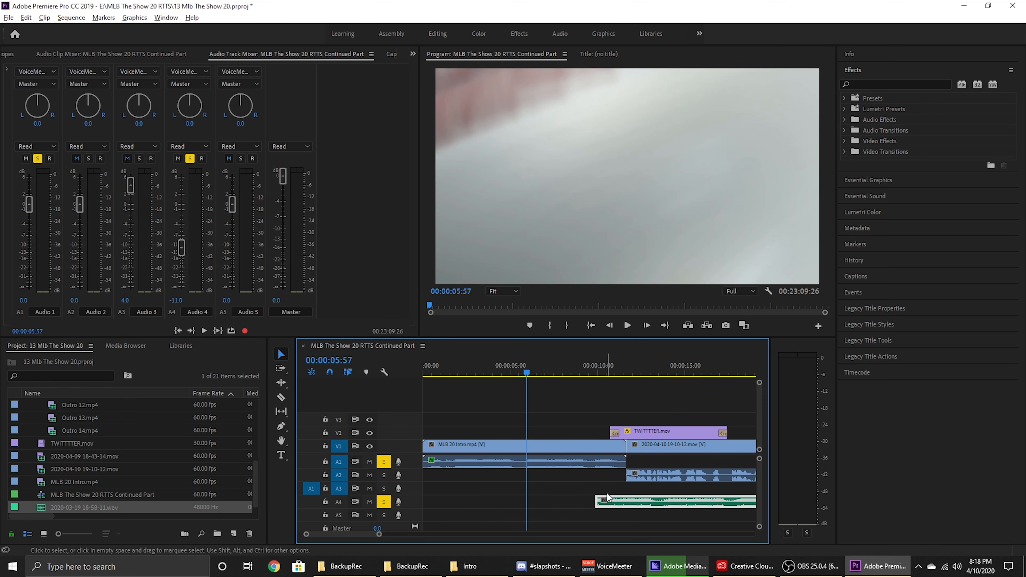
pyautogui.moveTo(616, 503); pyautogui.dragTo(554, 506)
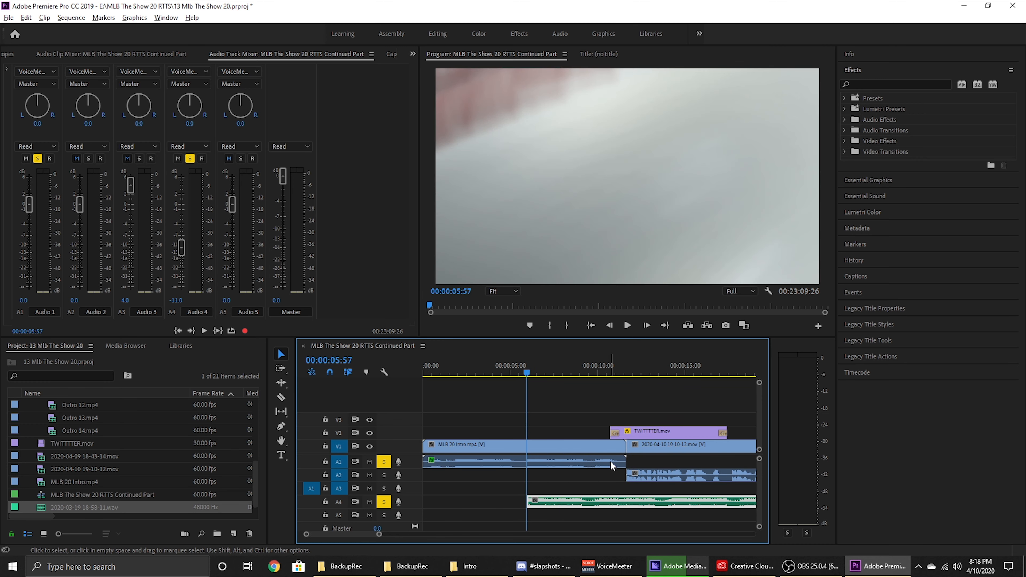
pyautogui.scroll(4, 591, 484)
pyautogui.scroll(3, 606, 499)
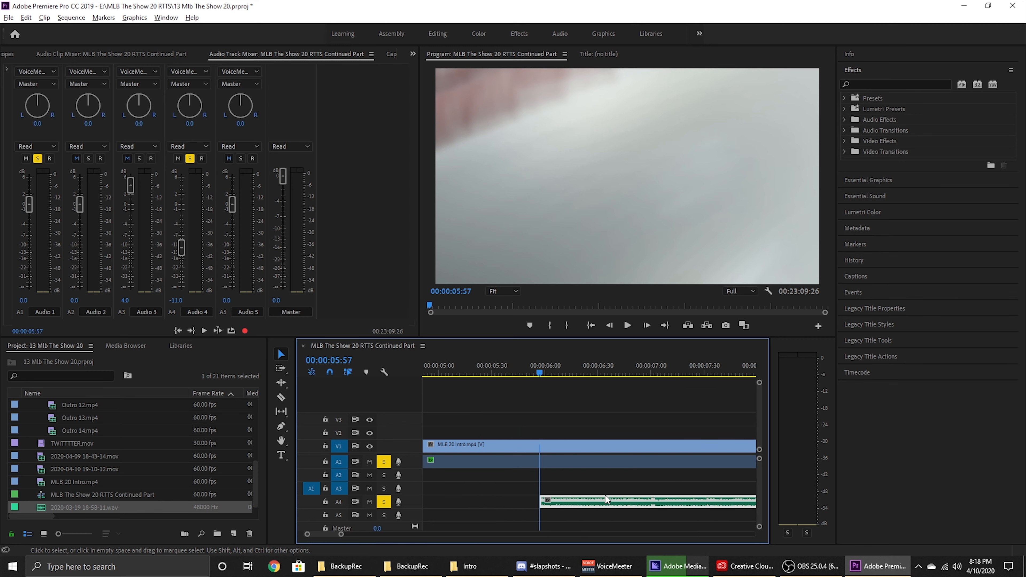
pyautogui.scroll(2, 603, 487)
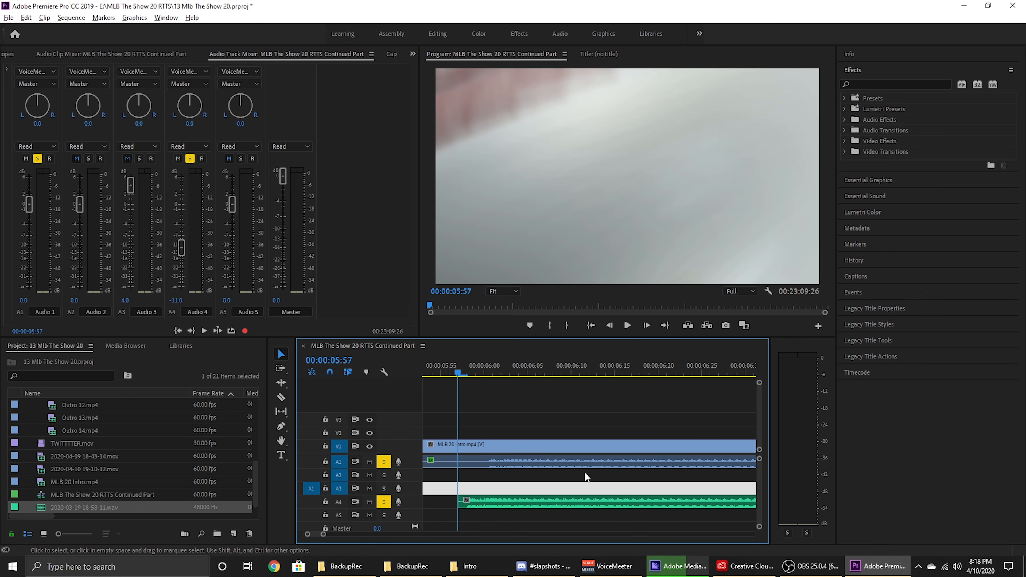
pyautogui.click(551, 364)
pyautogui.moveTo(561, 502); pyautogui.dragTo(587, 498)
pyautogui.click(606, 478)
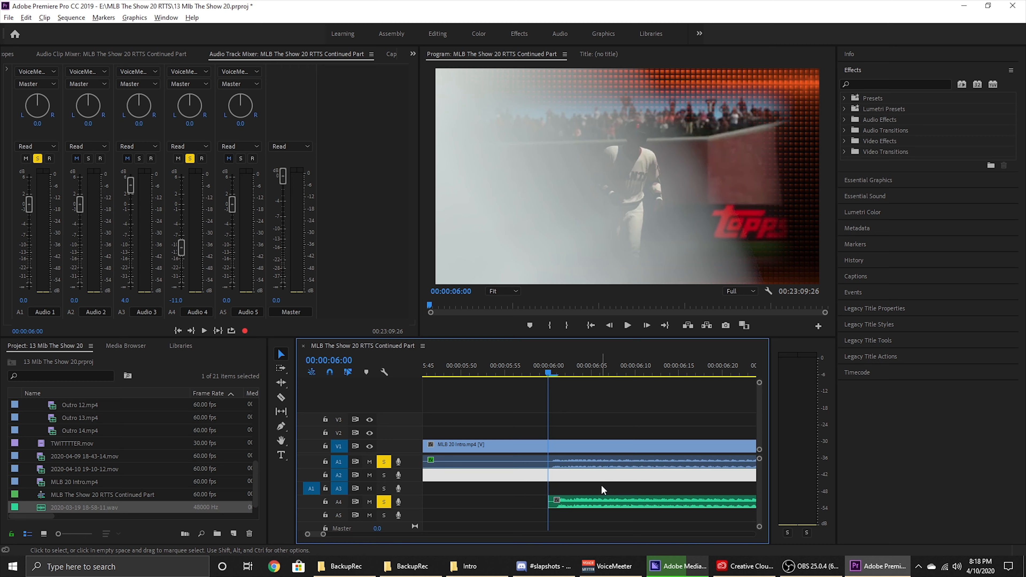
# Step: Split the A4 WAV clip at about 00:00:06:01 and delete the tiny piece before the split
pyautogui.scroll(-2, 600, 486)
pyautogui.scroll(3, 600, 487)
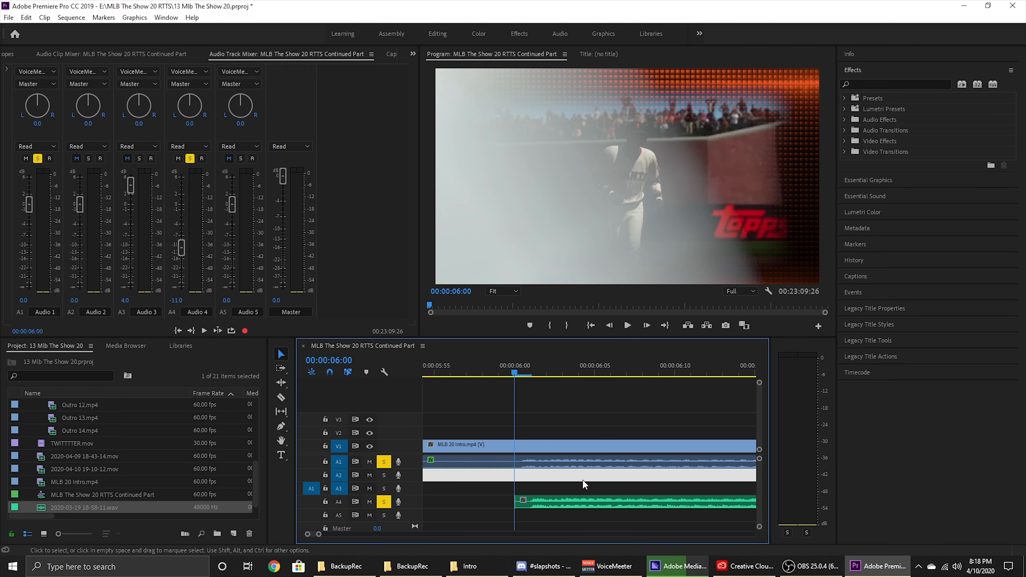
pyautogui.click(546, 503)
pyautogui.press('v')
pyautogui.click(536, 507)
pyautogui.press('Delete')
# Step: Try moving the trimmed A4 WAV clip back to 00:00:06:00 and undo the move
pyautogui.click(570, 502)
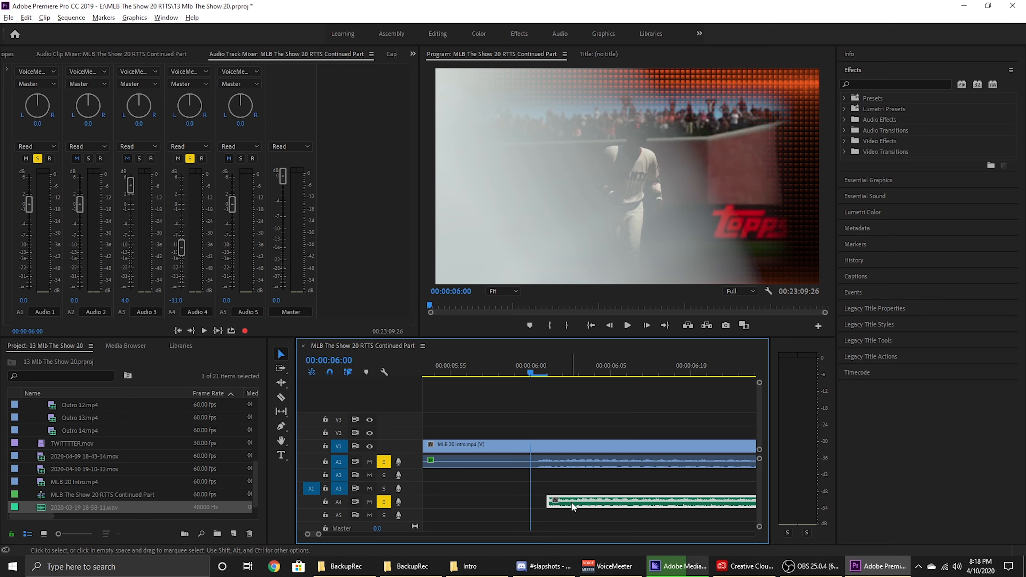
pyautogui.moveTo(571, 502); pyautogui.dragTo(554, 503)
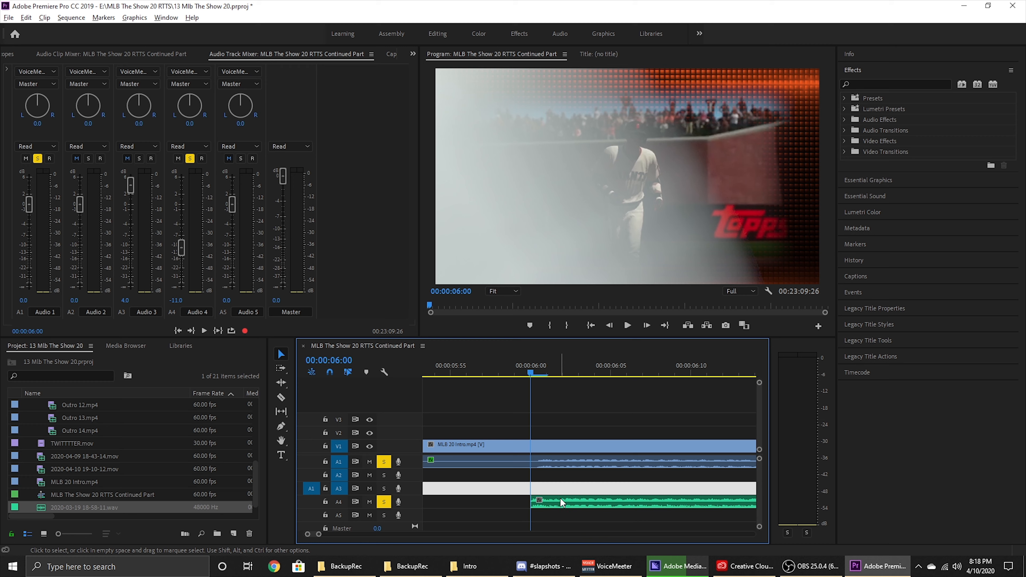
pyautogui.hotkey('ctrl', 'z')
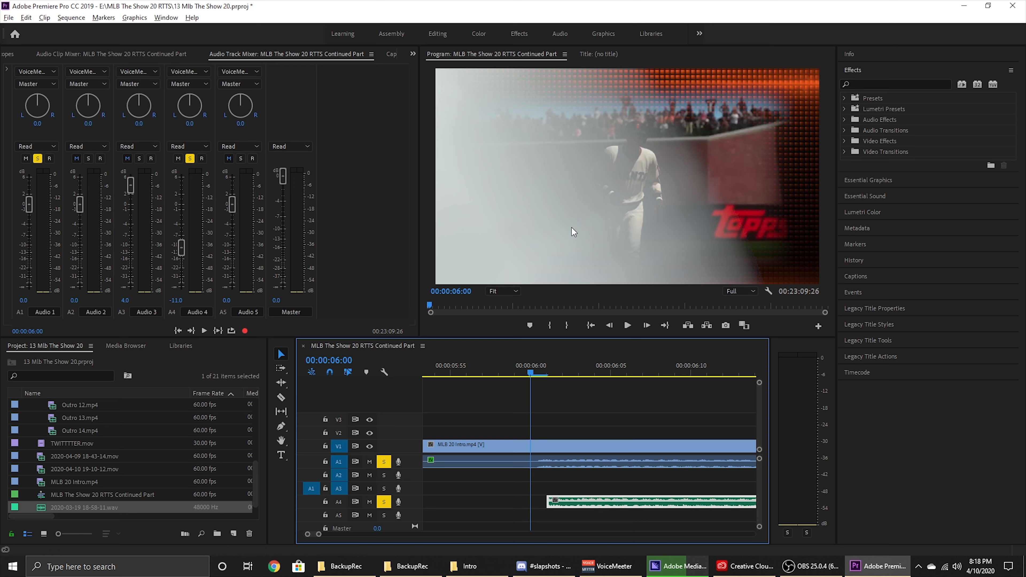
# Step: Try nudging the start of the A4 WAV clip near 00:00:06:01 with timeline snapping toggled
pyautogui.press('Right')
pyautogui.moveTo(553, 506)
pyautogui.mouseDown()
pyautogui.moveTo(526, 504)
pyautogui.moveTo(564, 506)
pyautogui.mouseUp()
pyautogui.press('s')
pyautogui.press('Left')
pyautogui.press('s')
pyautogui.scroll(-4, 565, 498)
pyautogui.scroll(6, 566, 497)
pyautogui.press('z')
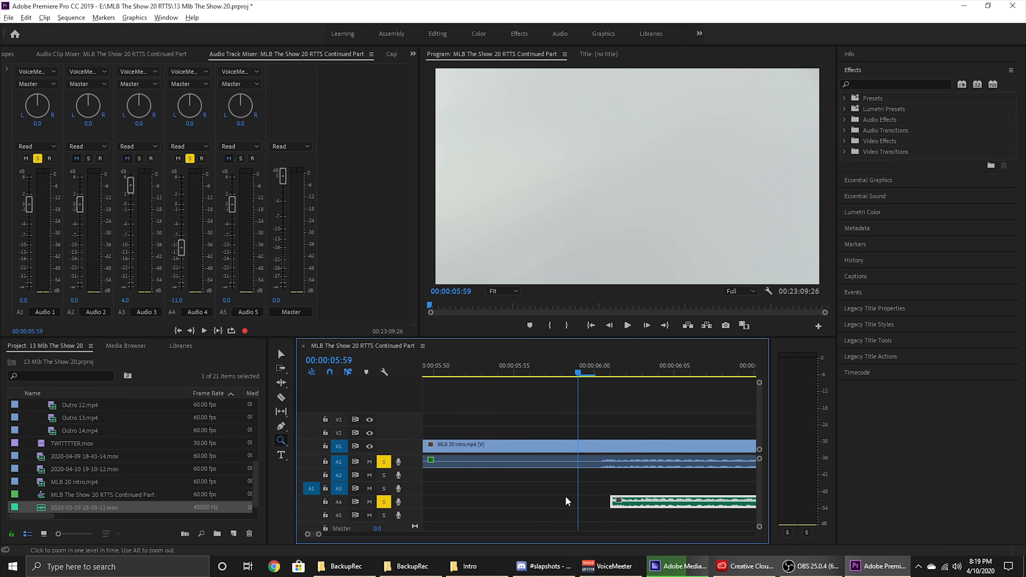
# Step: Extend the start of the A4 WAV clip back to 00:00:05:59 and play it alongside the intro
pyautogui.scroll(-1, 566, 498)
pyautogui.press('v')
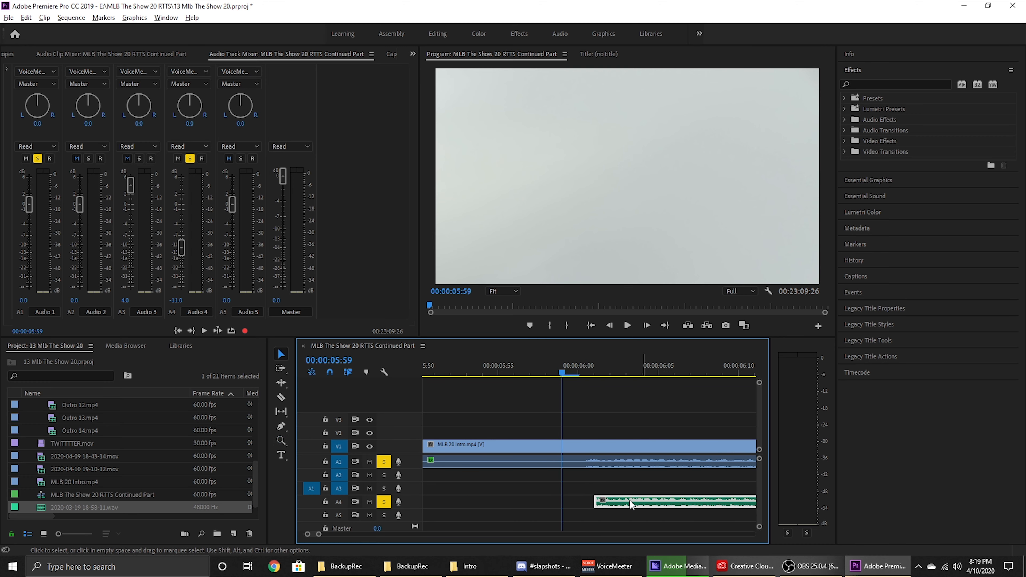
pyautogui.click(602, 505)
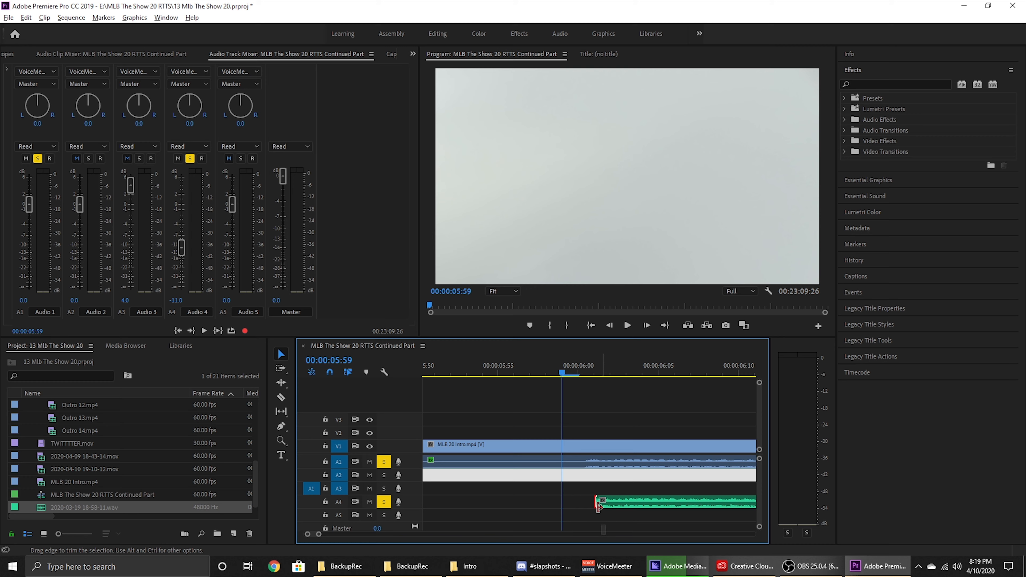
pyautogui.moveTo(598, 505); pyautogui.dragTo(562, 507)
pyautogui.press('space')
pyautogui.scroll(-5, 646, 488)
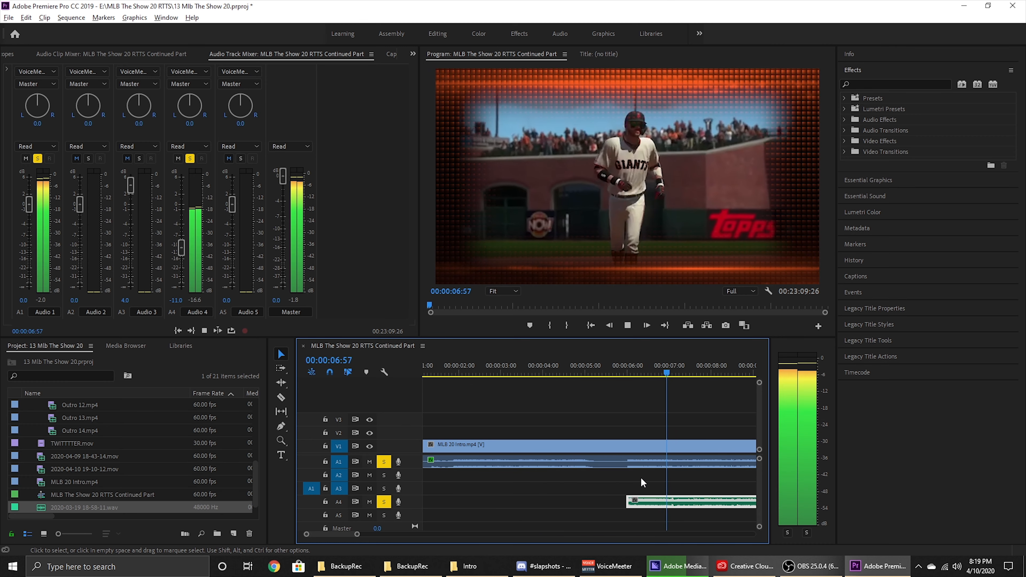
pyautogui.scroll(-3, 641, 477)
pyautogui.scroll(2, 641, 478)
pyautogui.scroll(-1, 605, 482)
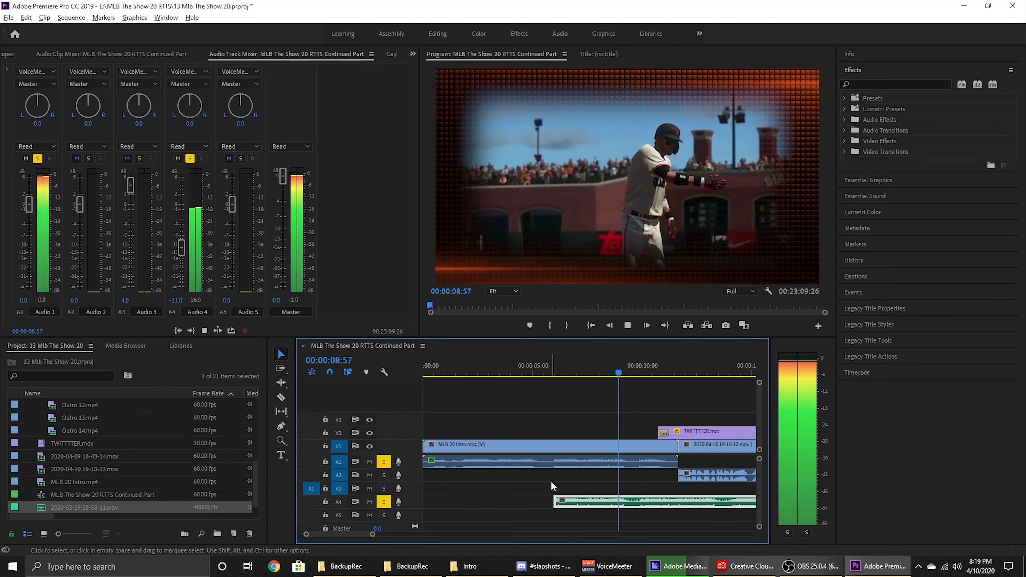
# Step: Split the A4 WAV clip at 00:00:10:37, where TWITTTTER.mov starts, and delete the part before the split
pyautogui.press('space')
pyautogui.press('c')
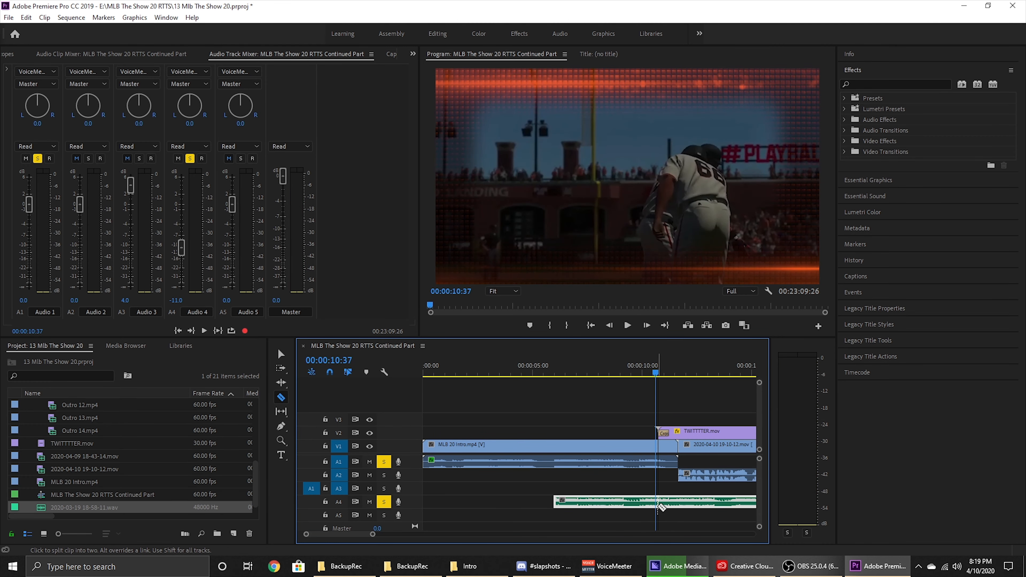
pyautogui.click(658, 505)
pyautogui.press('v')
pyautogui.press('Delete')
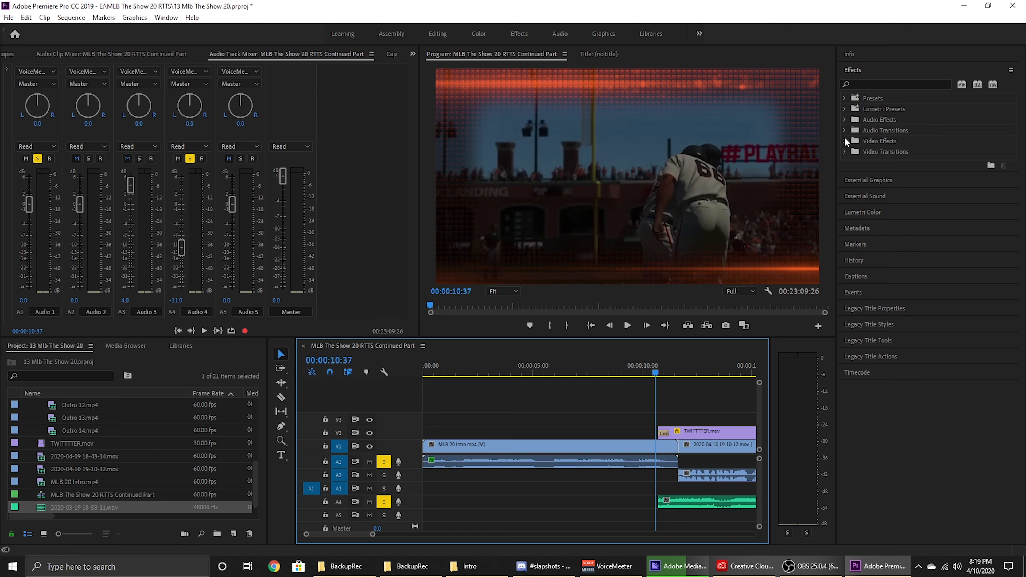
# Step: Apply a Constant Gain audio crossfade to the start of the A4 WAV clip
pyautogui.click(844, 130)
pyautogui.click(851, 141)
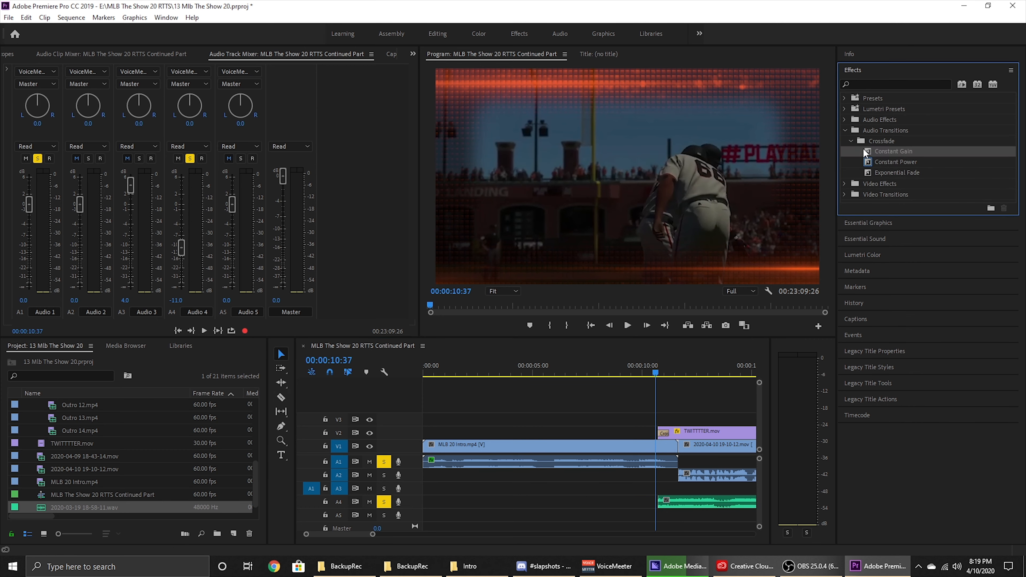
pyautogui.moveTo(666, 505); pyautogui.dragTo(664, 504)
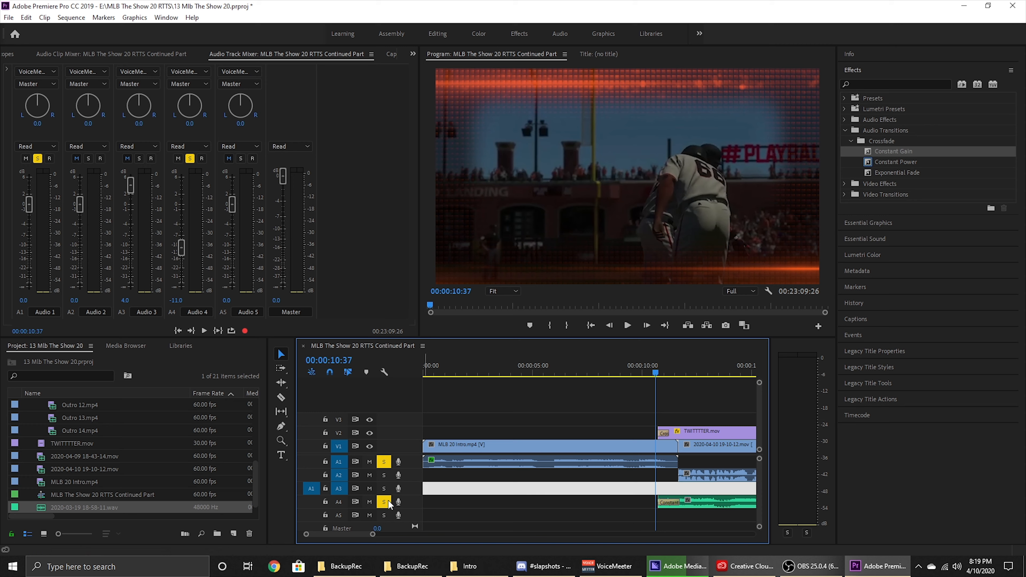
# Step: Turn off solo on tracks A1 and A4 and play the transition into gameplay from 00:00:10:37
pyautogui.click(384, 463)
pyautogui.scroll(-5, 575, 519)
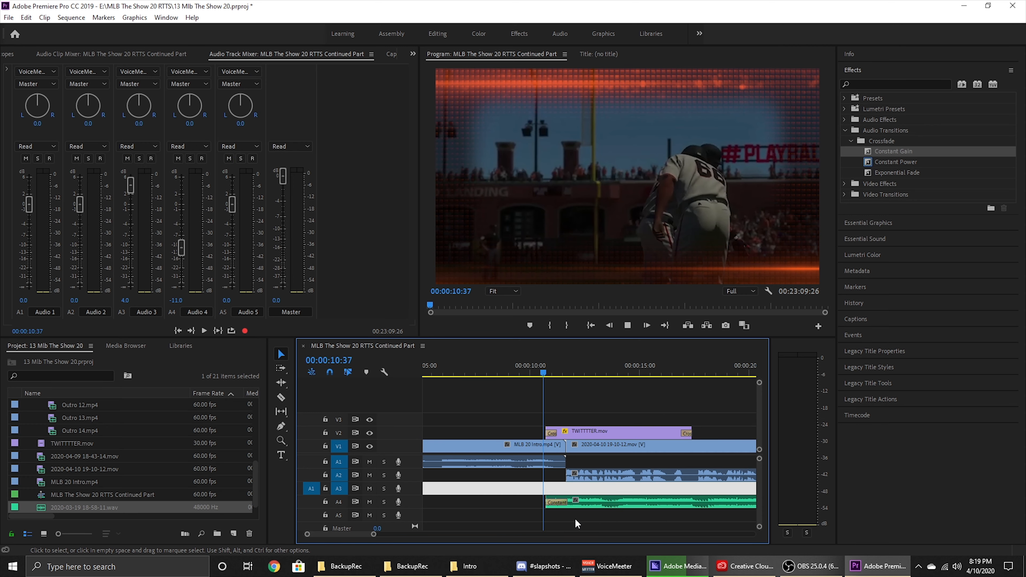
pyautogui.press('space')
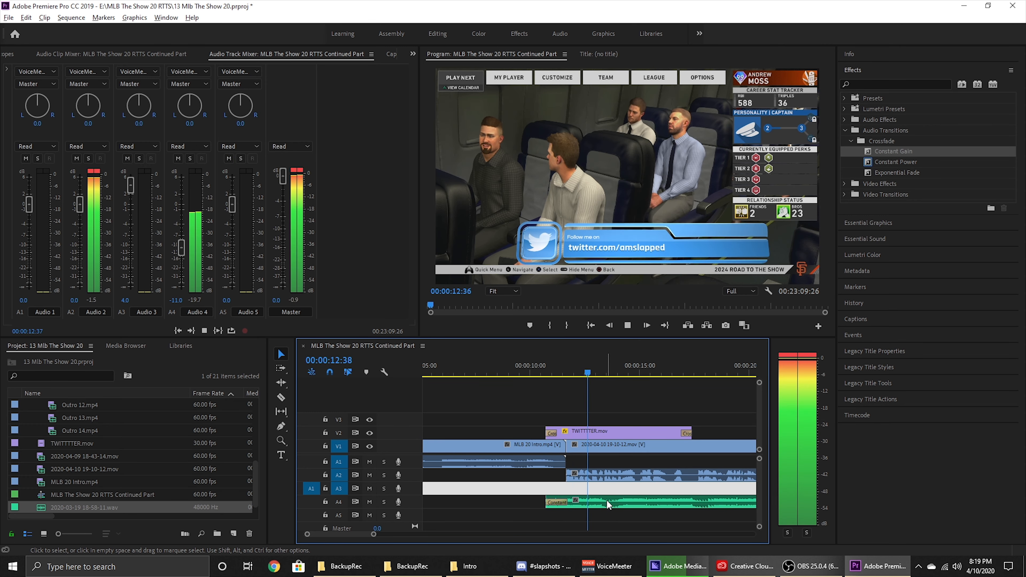
pyautogui.keyDown('alt'); pyautogui.scroll(-6, 607, 500); pyautogui.keyUp('alt')
pyautogui.press('space')
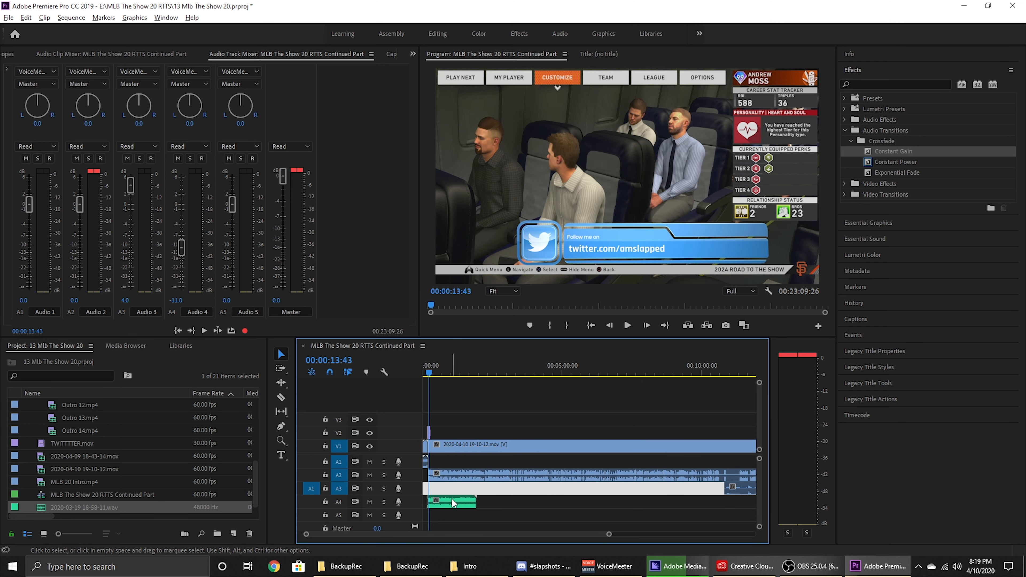
# Step: Duplicate the A4 WAV clip so the copy overlaps the original's end at about 00:01:53, and add a Constant Power crossfade at the join
pyautogui.moveTo(452, 502); pyautogui.dragTo(501, 505)
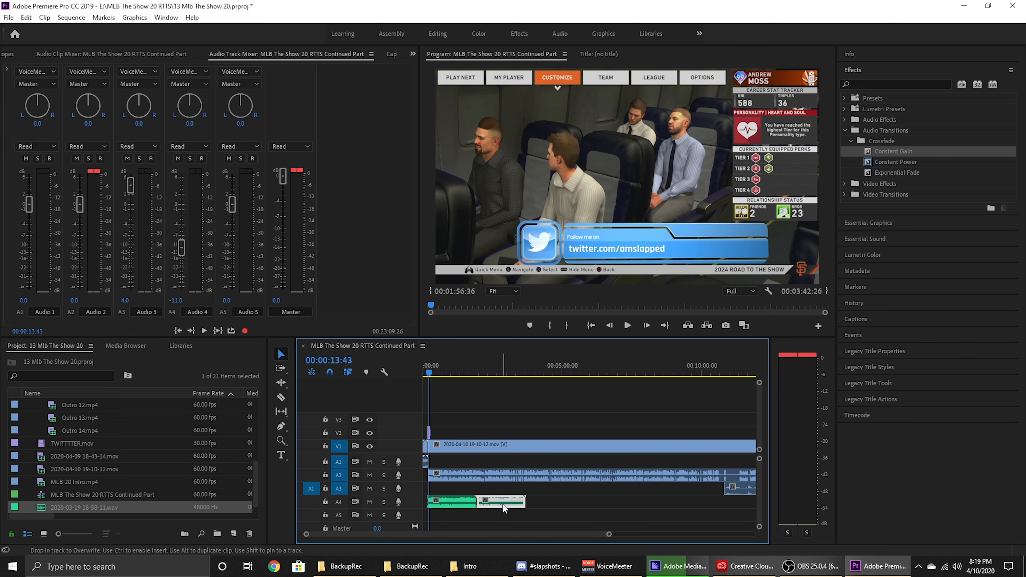
pyautogui.keyDown('alt'); pyautogui.scroll(6, 577, 520); pyautogui.keyUp('alt')
pyautogui.keyDown('alt'); pyautogui.scroll(4, 578, 520); pyautogui.keyUp('alt')
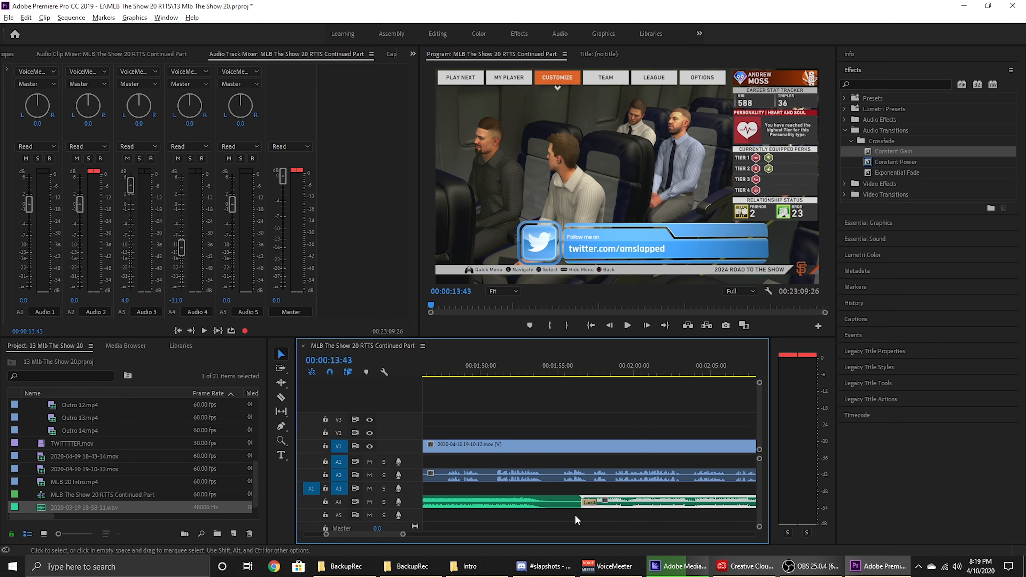
pyautogui.moveTo(593, 509); pyautogui.dragTo(534, 507)
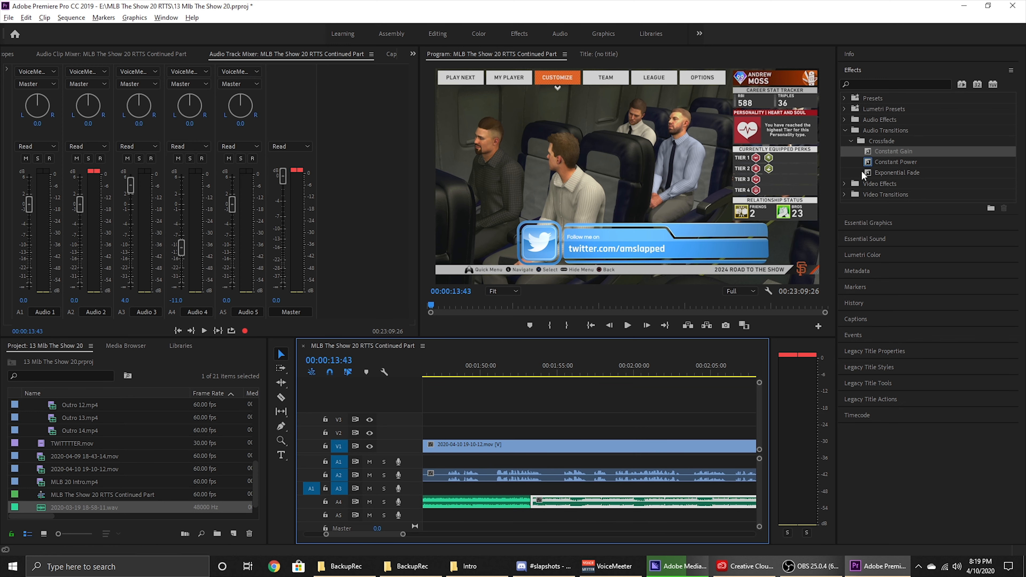
pyautogui.click(873, 166)
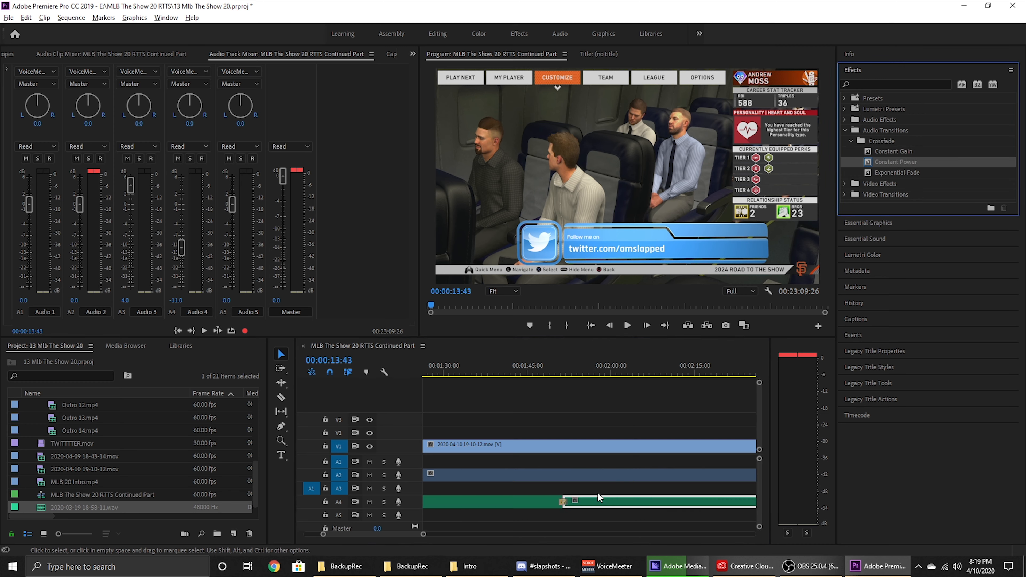
# Step: Overlap the next A4 music copy onto the end of the second one and add a Constant Power crossfade at their join
pyautogui.keyDown('alt'); pyautogui.scroll(-6, 624, 514); pyautogui.keyUp('alt')
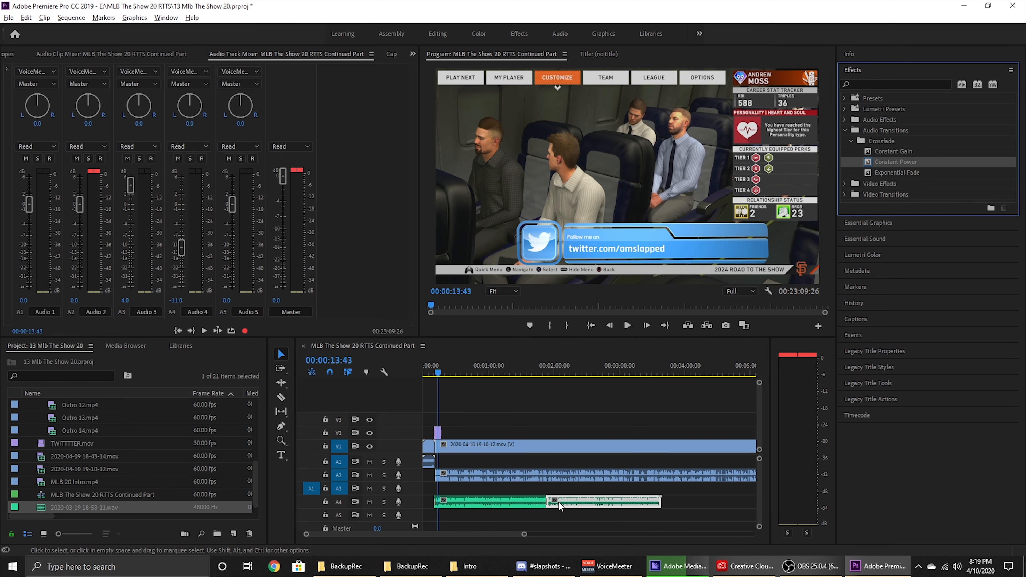
pyautogui.keyDown('alt'); pyautogui.scroll(6, 546, 503); pyautogui.keyUp('alt')
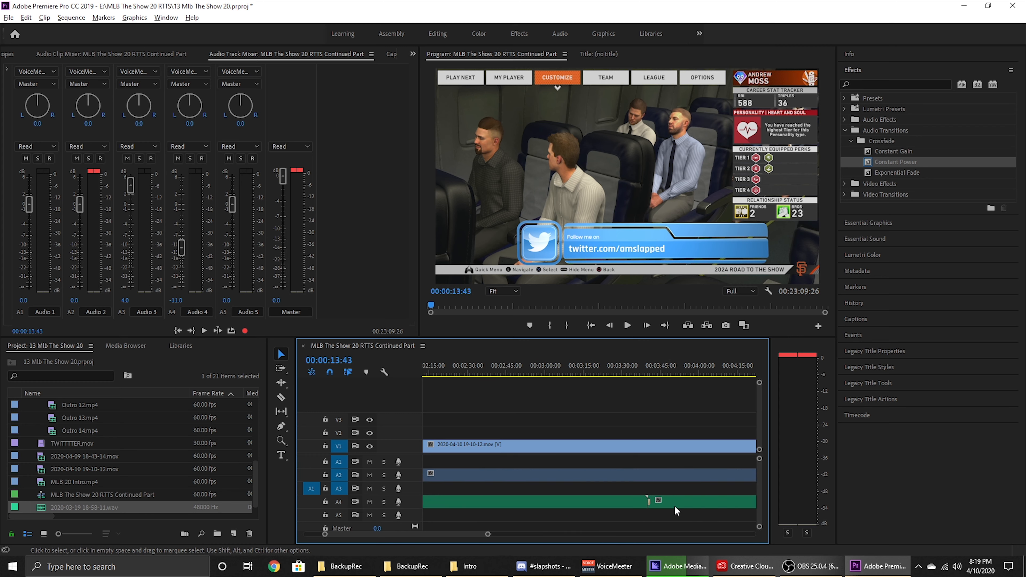
pyautogui.keyDown('alt'); pyautogui.scroll(2, 665, 505); pyautogui.keyUp('alt')
pyautogui.moveTo(606, 505); pyautogui.dragTo(572, 506)
pyautogui.moveTo(873, 162); pyautogui.dragTo(547, 503)
pyautogui.keyDown('alt'); pyautogui.scroll(-8, 528, 512); pyautogui.keyUp('alt')
# Step: Try placing the four selected A4 music clips after the end of the existing run and undo the move
pyautogui.hotkey('ctrl', 'z')
pyautogui.moveTo(628, 519)
pyautogui.mouseDown()
pyautogui.moveTo(478, 500)
pyautogui.moveTo(642, 503)
pyautogui.moveTo(618, 502)
pyautogui.mouseUp()
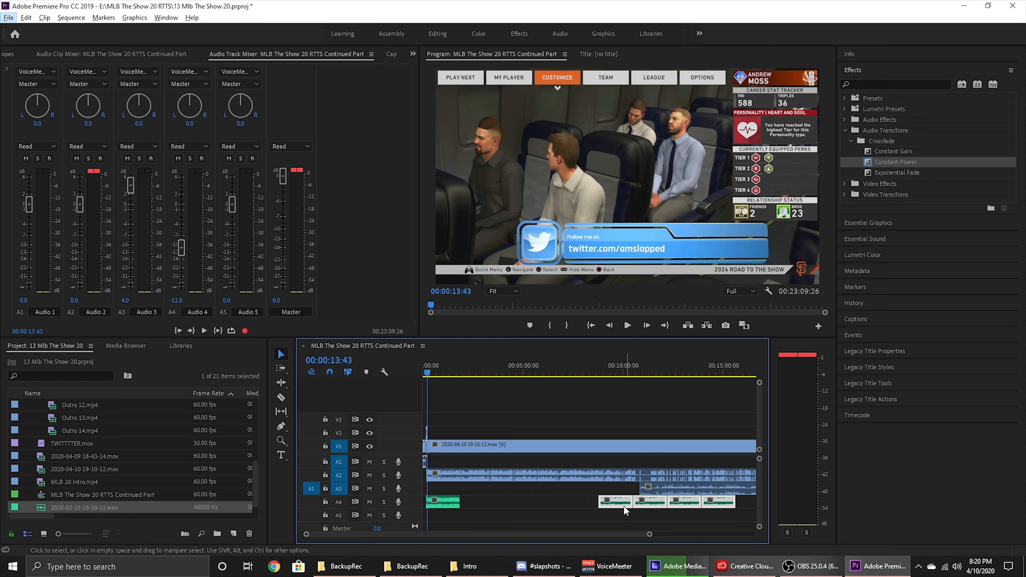
pyautogui.click(533, 514)
pyautogui.hotkey('ctrl', 'z')
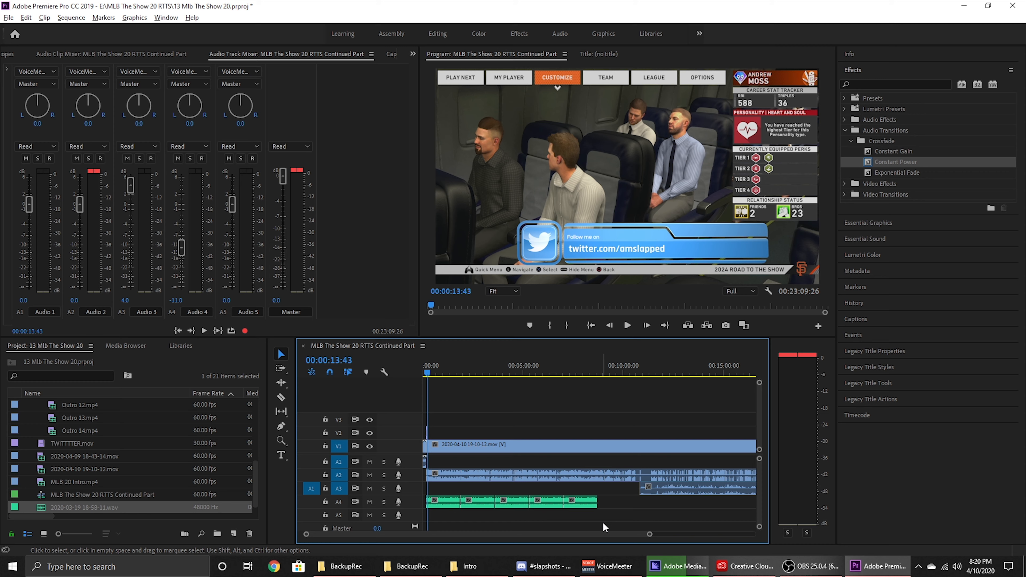
# Step: Duplicate the run of A4 music clips and place the copies directly after the existing ones
pyautogui.moveTo(617, 518); pyautogui.dragTo(637, 509)
pyautogui.moveTo(726, 516); pyautogui.dragTo(612, 505)
# Step: Split the A4 music at about 00:10:50, where the first A3 clip begins, and delete the piece after the split
pyautogui.keyDown('alt'); pyautogui.scroll(5, 669, 510); pyautogui.keyUp('alt')
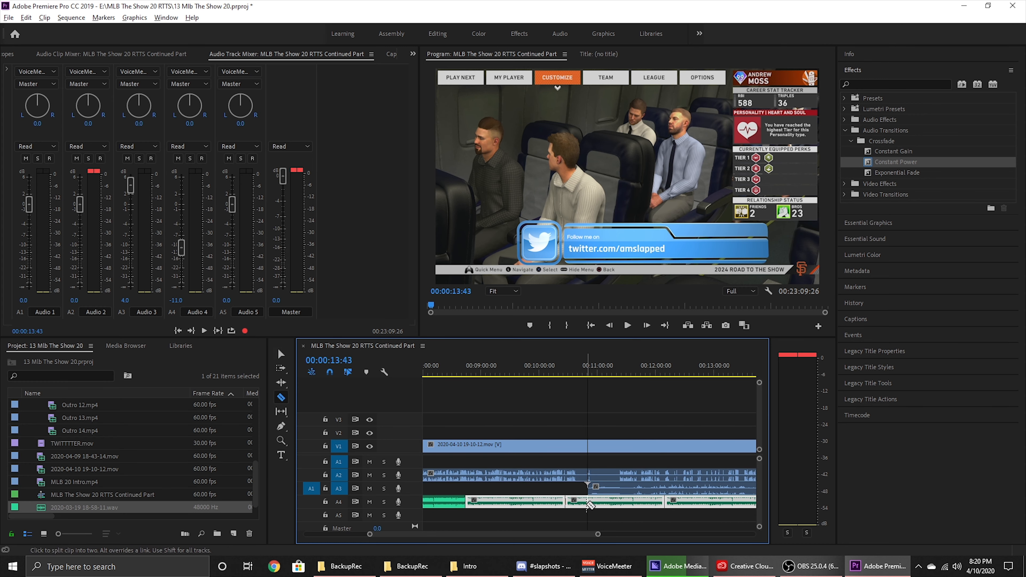
pyautogui.click(588, 505)
pyautogui.press('v')
pyautogui.click(615, 505)
pyautogui.press('Delete')
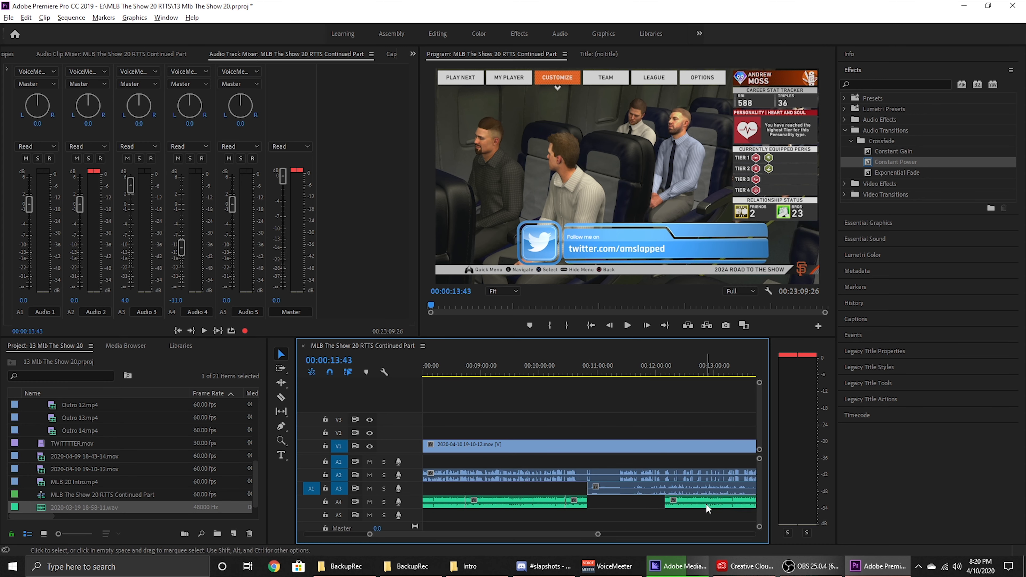
# Step: Delete the leftover A4 music copies beyond the gap and add an Exponential Fade to the end of the music
pyautogui.click(706, 504)
pyautogui.press('Delete')
pyautogui.click(681, 501)
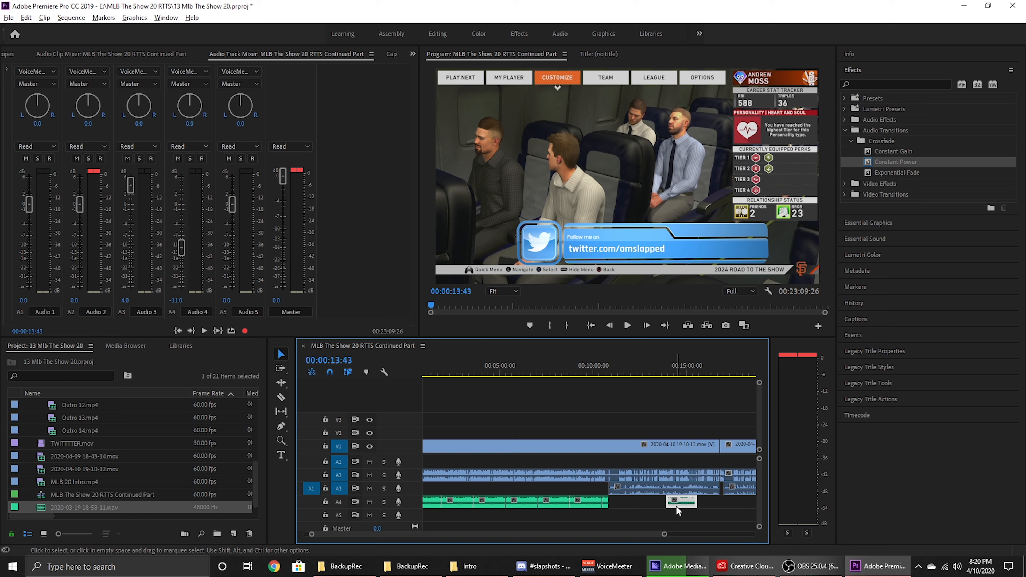
pyautogui.press('Delete')
pyautogui.moveTo(883, 172); pyautogui.dragTo(608, 504)
# Step: Play the intro-to-gameplay transition from 00:00:10:39 to check the music's fade-in and level
pyautogui.scroll(3, 640, 502)
pyautogui.scroll(3, 642, 505)
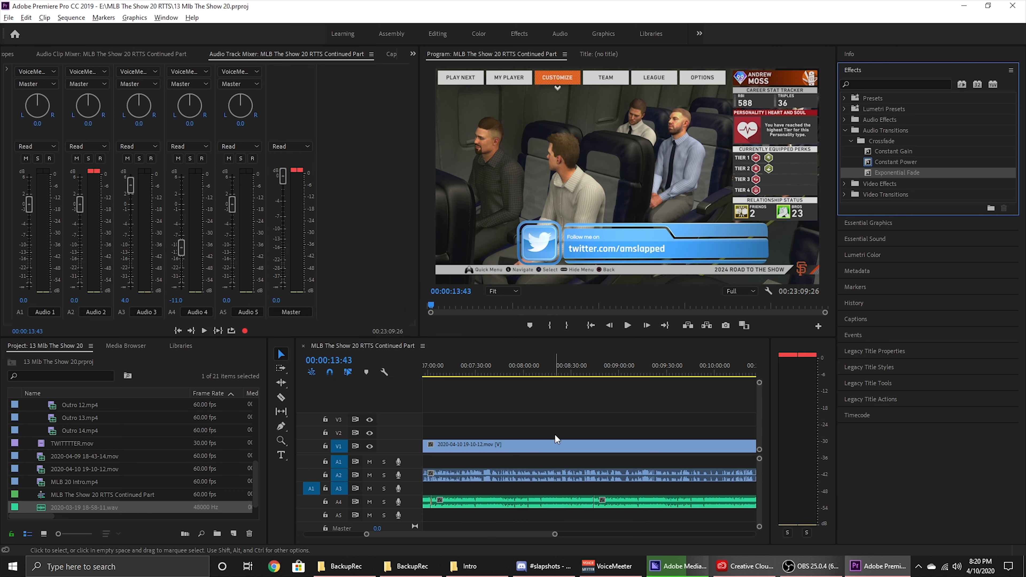
pyautogui.scroll(7, 552, 434)
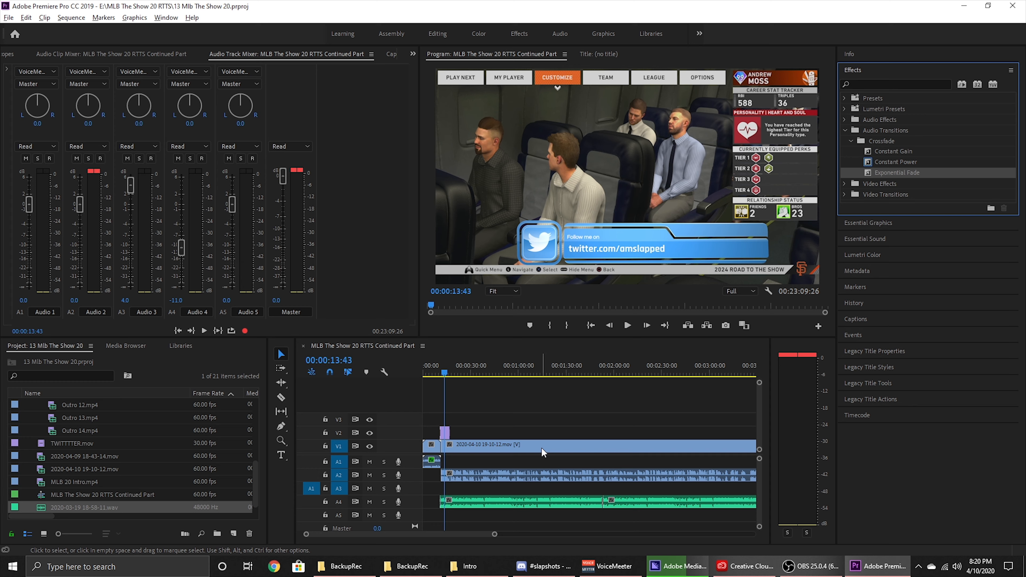
pyautogui.press('=')
pyautogui.press('=')
pyautogui.press('=')
pyautogui.click(515, 362)
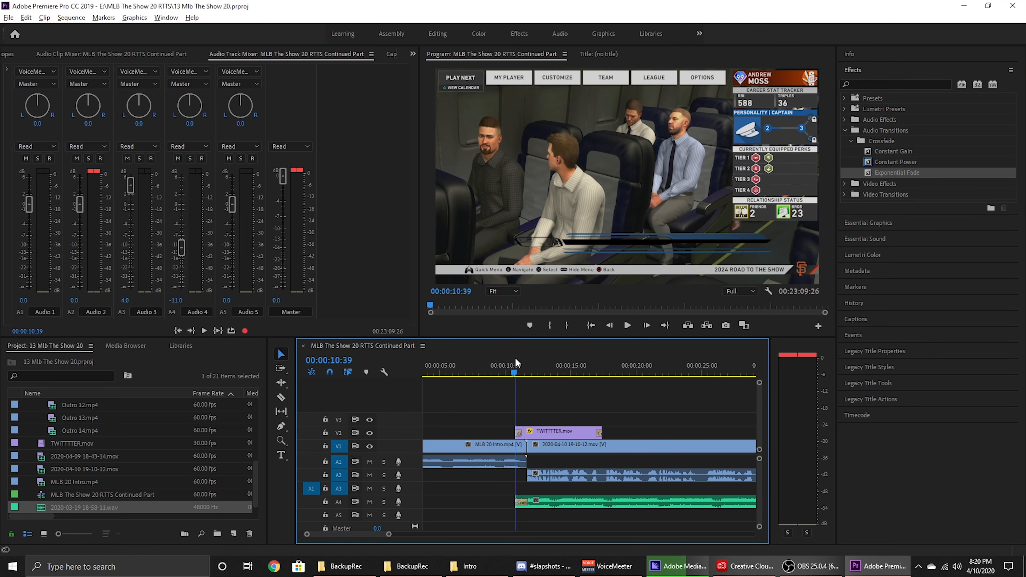
pyautogui.press('space')
pyautogui.scroll(1, 584, 411)
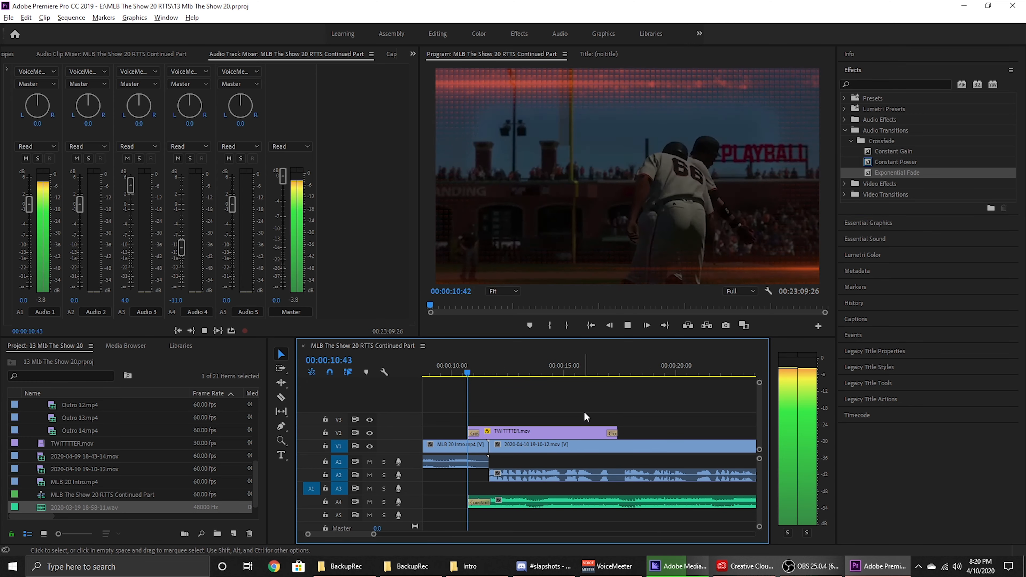
pyautogui.scroll(-1, 585, 413)
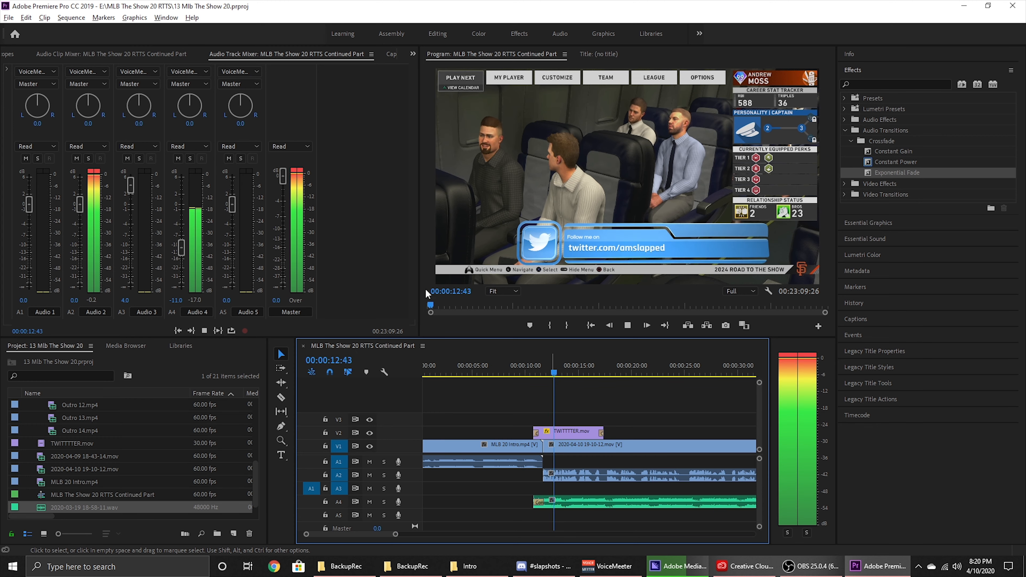
pyautogui.press('space')
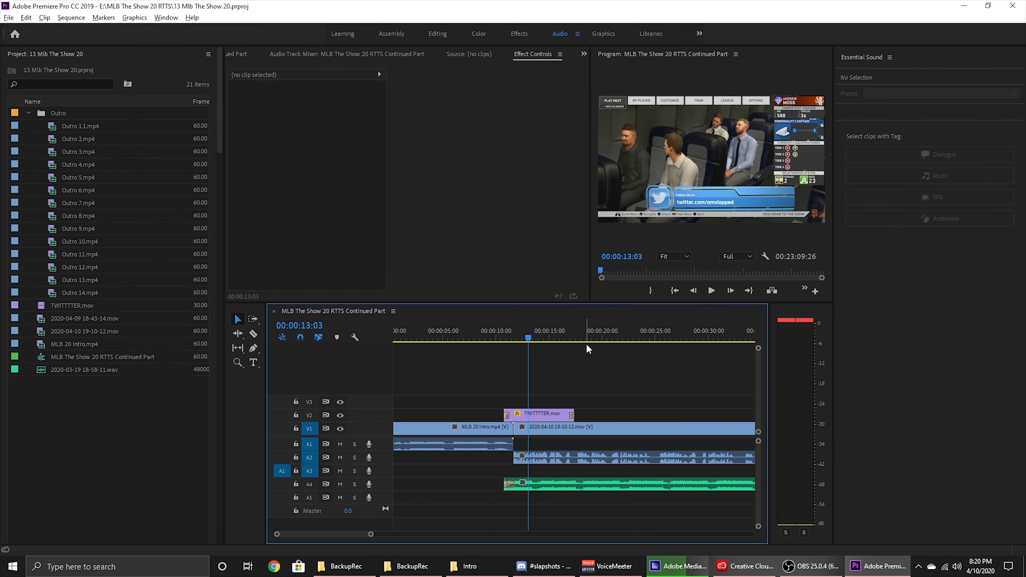
# Step: Tag the A2 gameplay clips as Dialogue in the Audio workspace and enable the Clarity Dynamics at 5.0
pyautogui.scroll(-4, 629, 398)
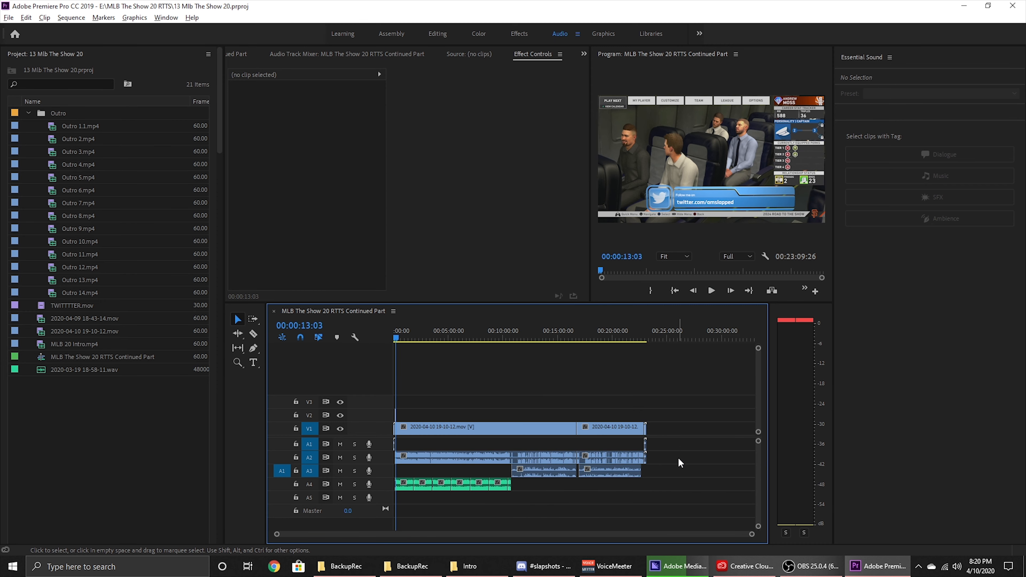
pyautogui.moveTo(679, 463); pyautogui.dragTo(455, 457)
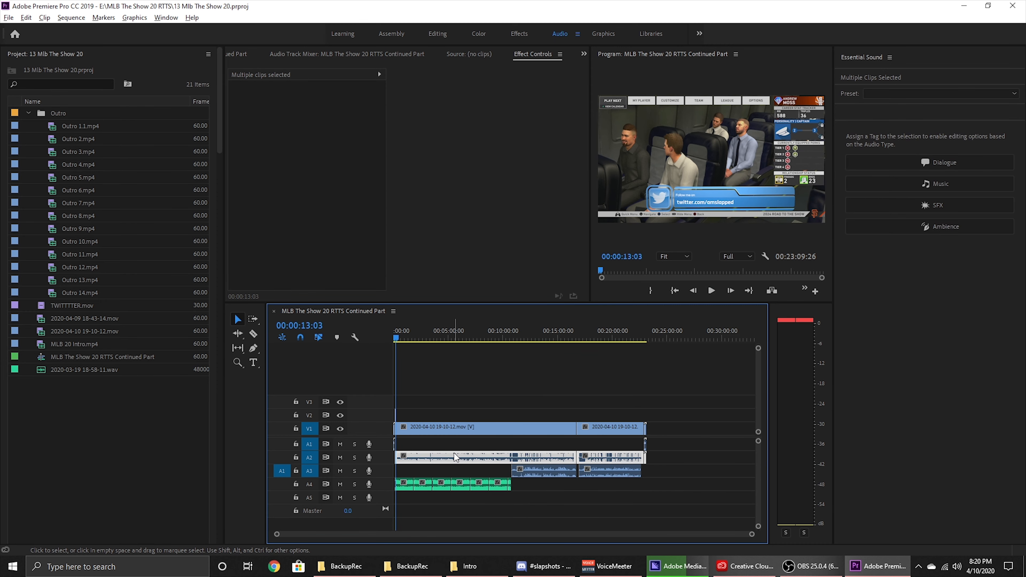
pyautogui.click(993, 163)
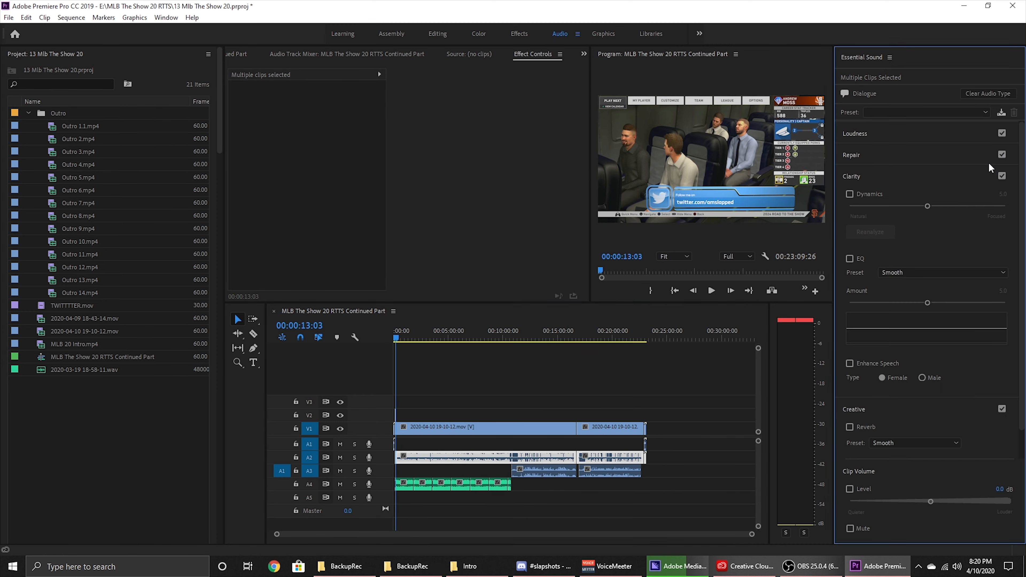
pyautogui.click(863, 194)
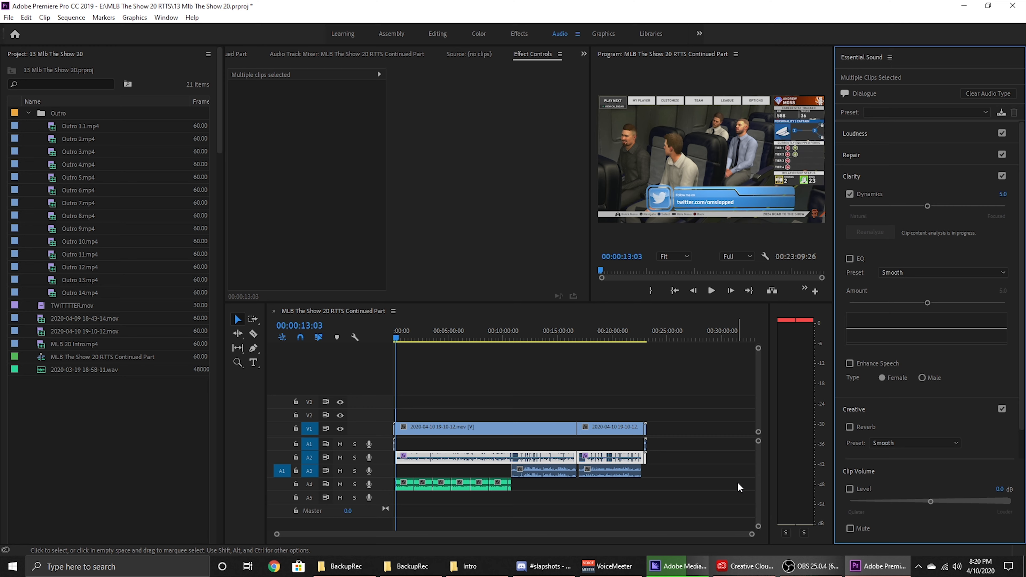
# Step: Switch to Adobe Media Encoder and review the end of the export queue
pyautogui.click(678, 566)
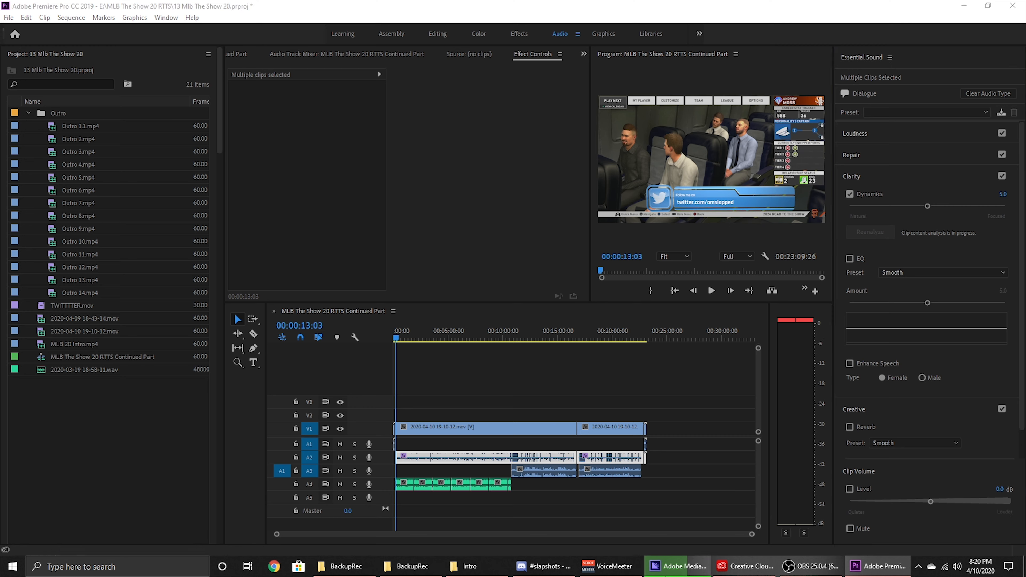
pyautogui.scroll(-5, 842, 202)
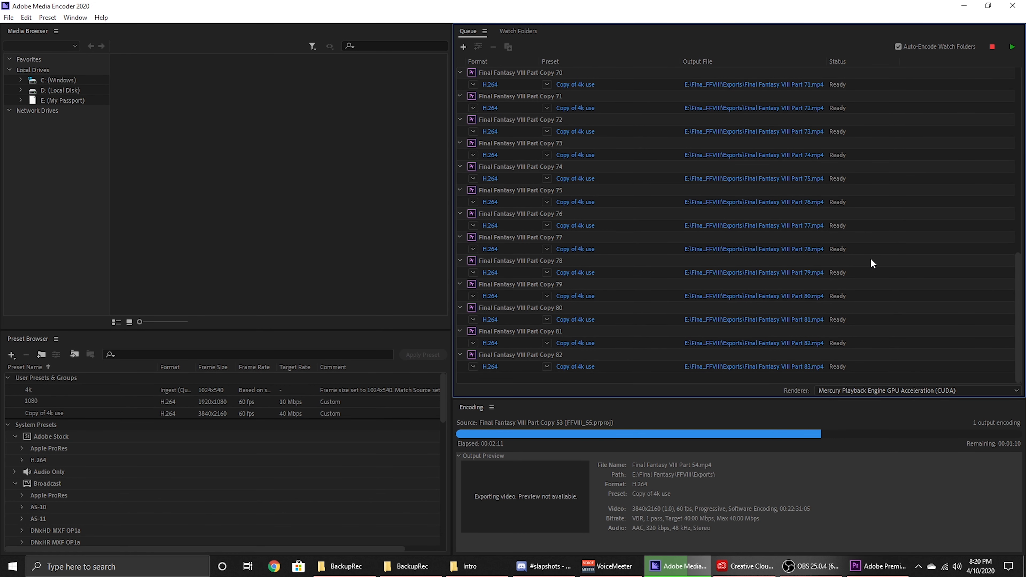
# Step: Review the queued exports back to the paused Final Fantasy VIII Part Copy 53 item and switch back to Premiere Pro
pyautogui.scroll(5, 871, 259)
pyautogui.scroll(-5, 840, 194)
pyautogui.scroll(5, 850, 342)
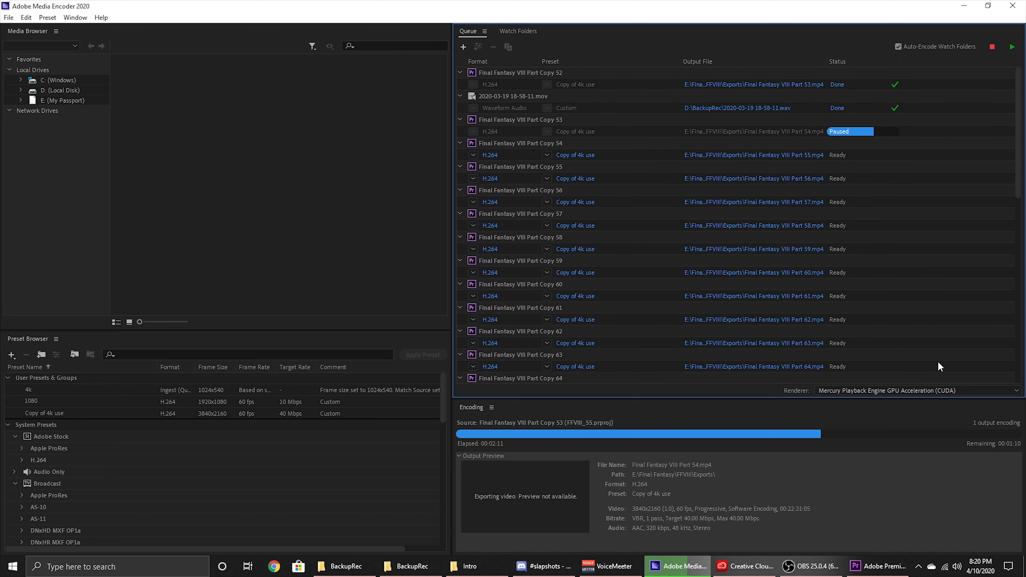
pyautogui.click(878, 566)
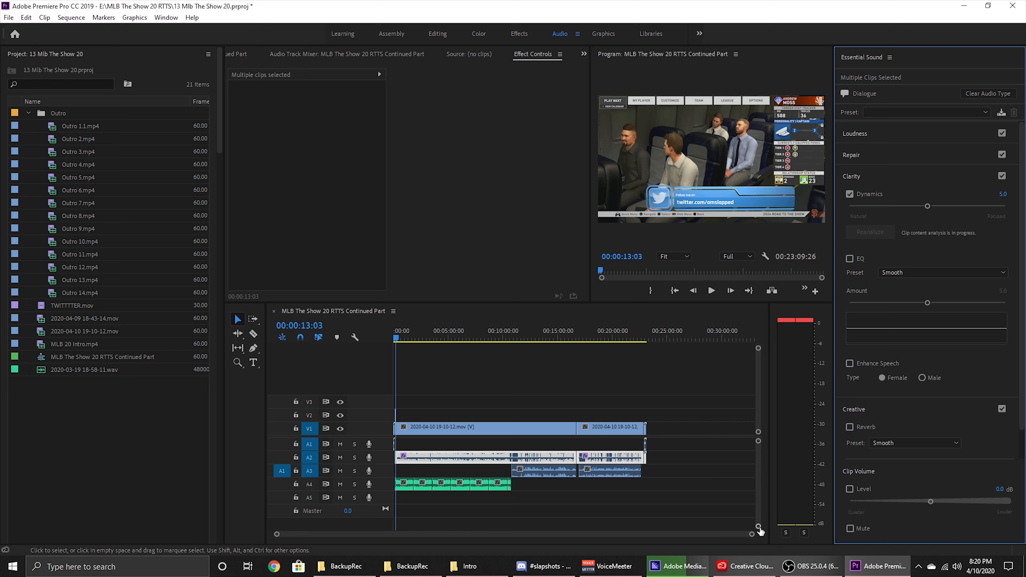
# Step: Inspect the Dialogue tag and Clarity Dynamics settings on the A2 gameplay clips along the whole timeline
pyautogui.moveTo(752, 534); pyautogui.dragTo(652, 534)
pyautogui.click(672, 520)
pyautogui.press('=')
pyautogui.press('=')
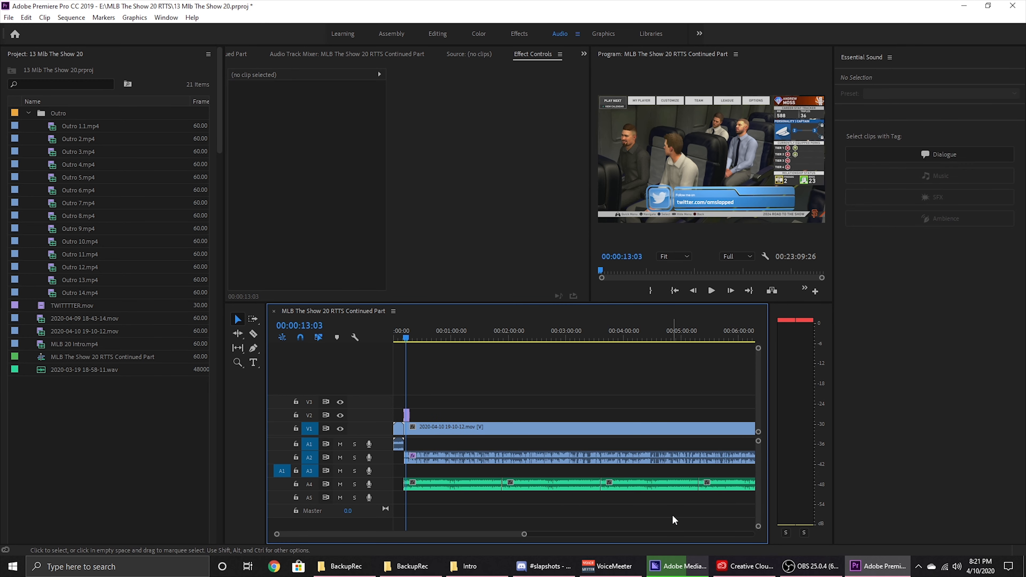
pyautogui.click(611, 462)
pyautogui.press('-')
pyautogui.press('-')
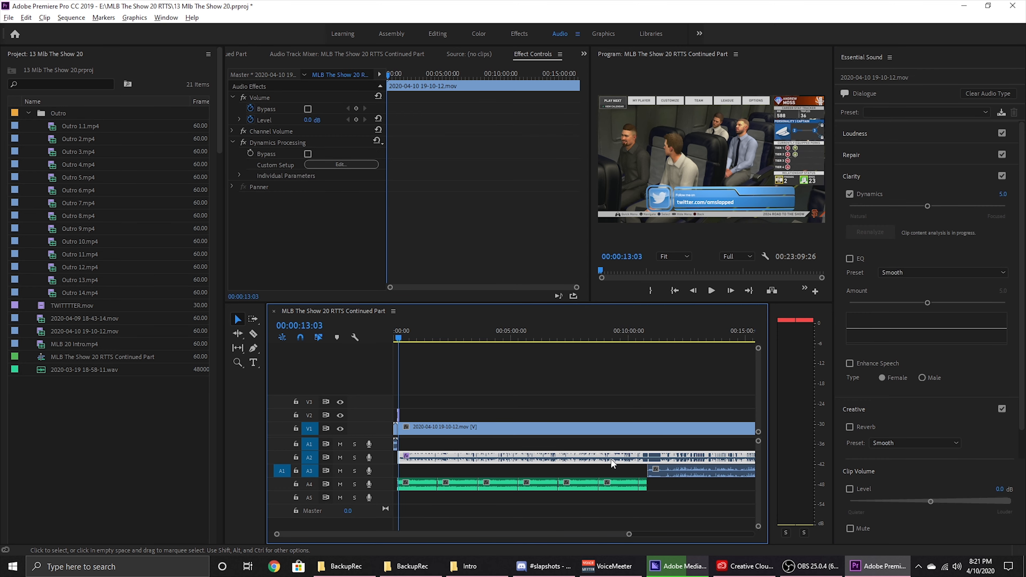
pyautogui.scroll(-2, 611, 460)
pyautogui.scroll(4, 610, 459)
pyautogui.click(609, 455)
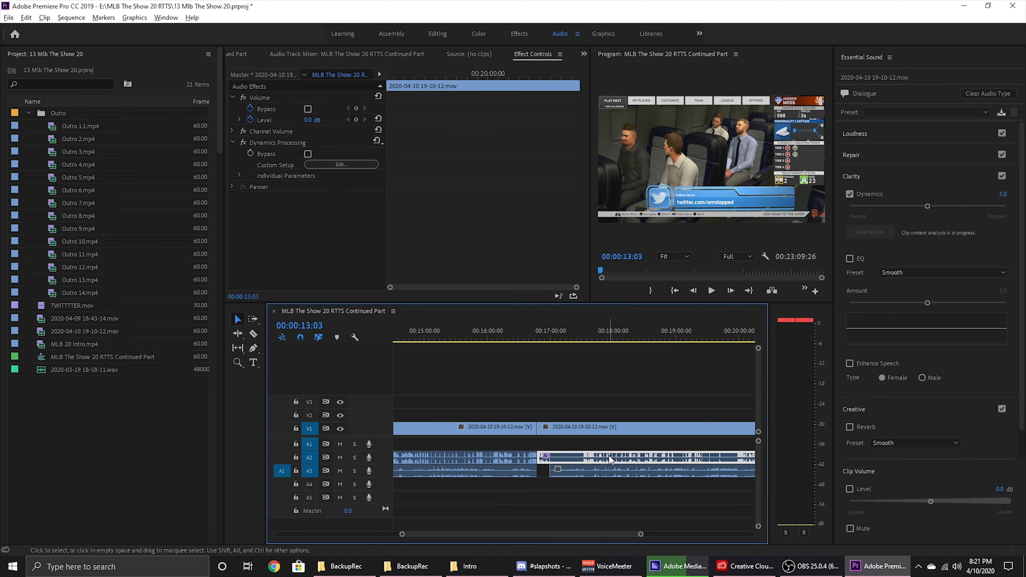
pyautogui.scroll(-3, 608, 455)
pyautogui.scroll(5, 659, 464)
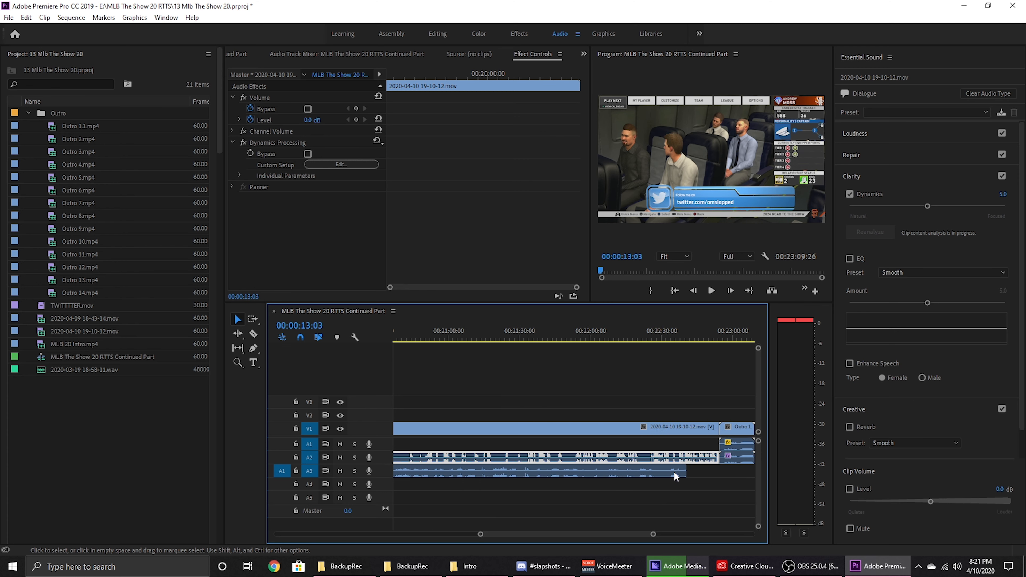
# Step: Clear the Dialogue audio type from the Outro 1.1.mp4 audio clip on A2 at the end of the sequence
pyautogui.scroll(-3, 672, 469)
pyautogui.click(638, 456)
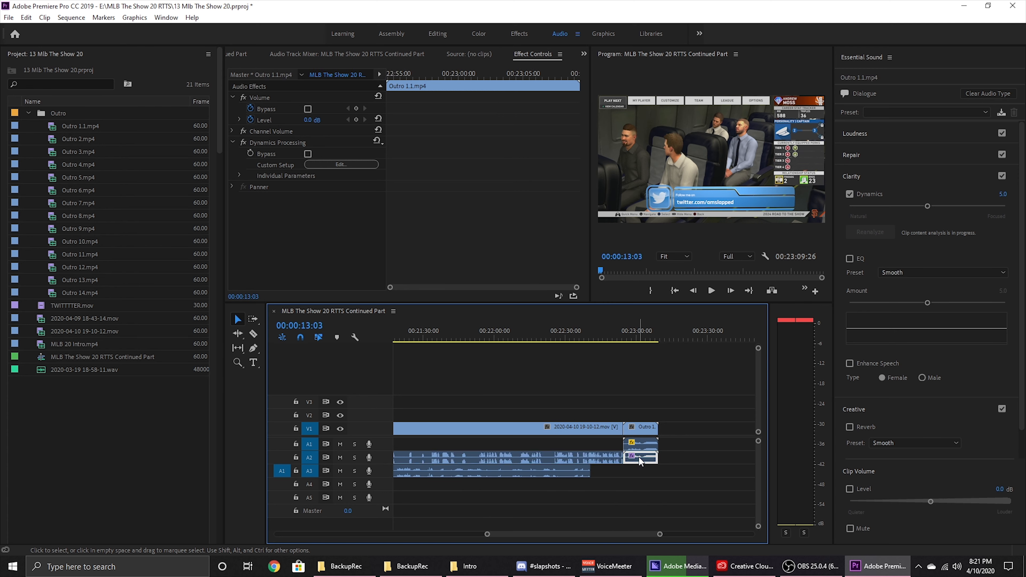
pyautogui.click(967, 91)
pyautogui.click(697, 475)
# Step: Save the project and look over the full sequence with no clips selected
pyautogui.scroll(5, 692, 481)
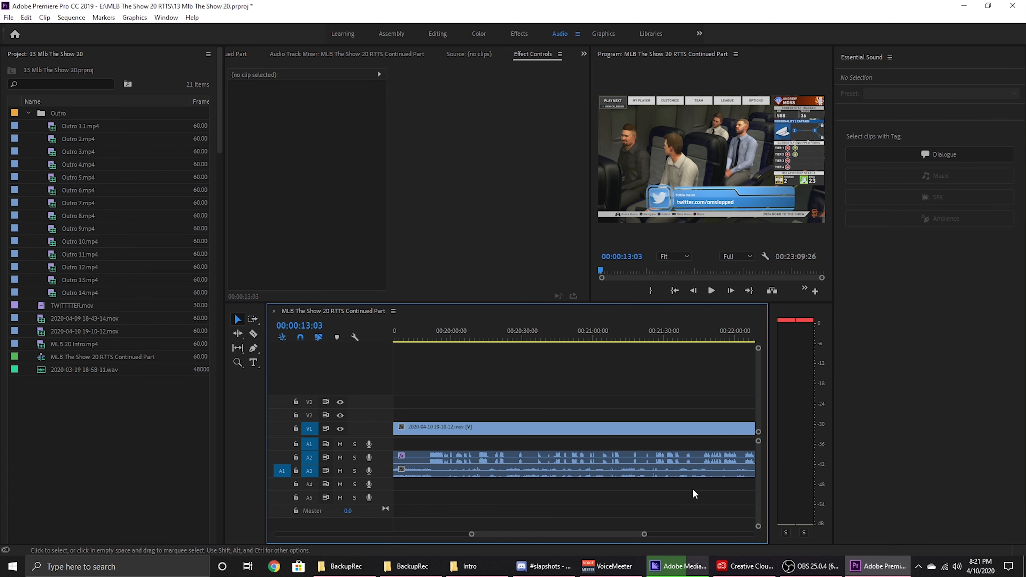
pyautogui.scroll(3, 692, 492)
pyautogui.hotkey('ctrl', 's')
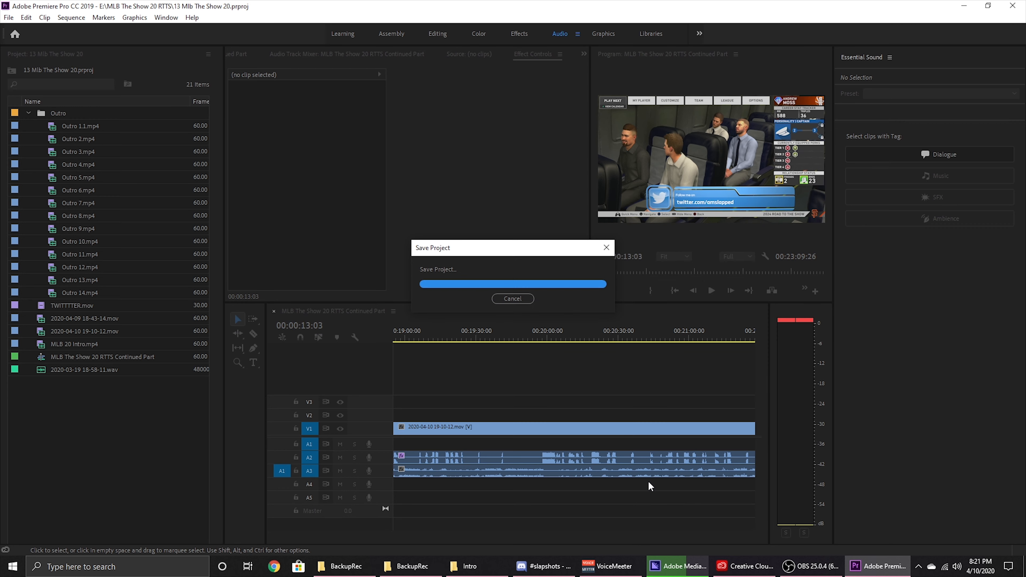
pyautogui.scroll(-5, 614, 482)
pyautogui.scroll(-3, 545, 468)
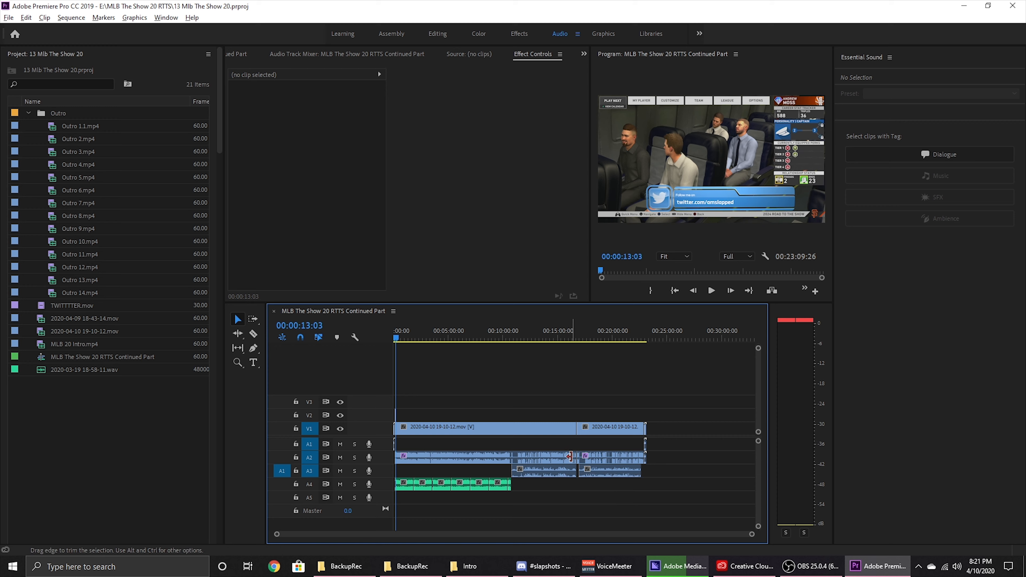
pyautogui.moveTo(588, 447); pyautogui.dragTo(548, 460)
pyautogui.click(661, 493)
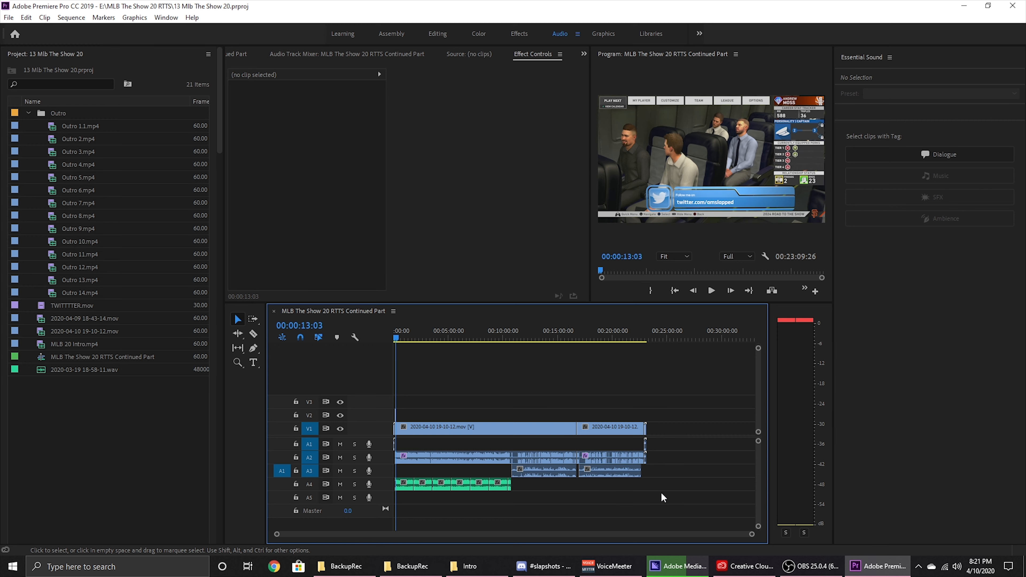
# Step: Open MLB the Show 20 Thumb.psd from the Thumbnail folder of MLB The Show 20 RTTS in Photoshop
pyautogui.click(476, 566)
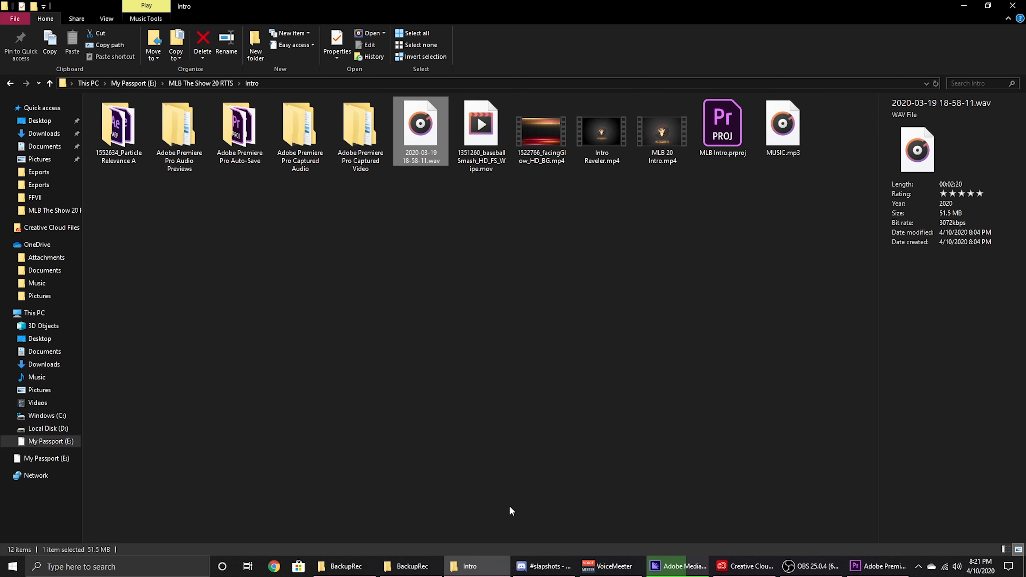
pyautogui.click(224, 84)
pyautogui.doubleClick(119, 217)
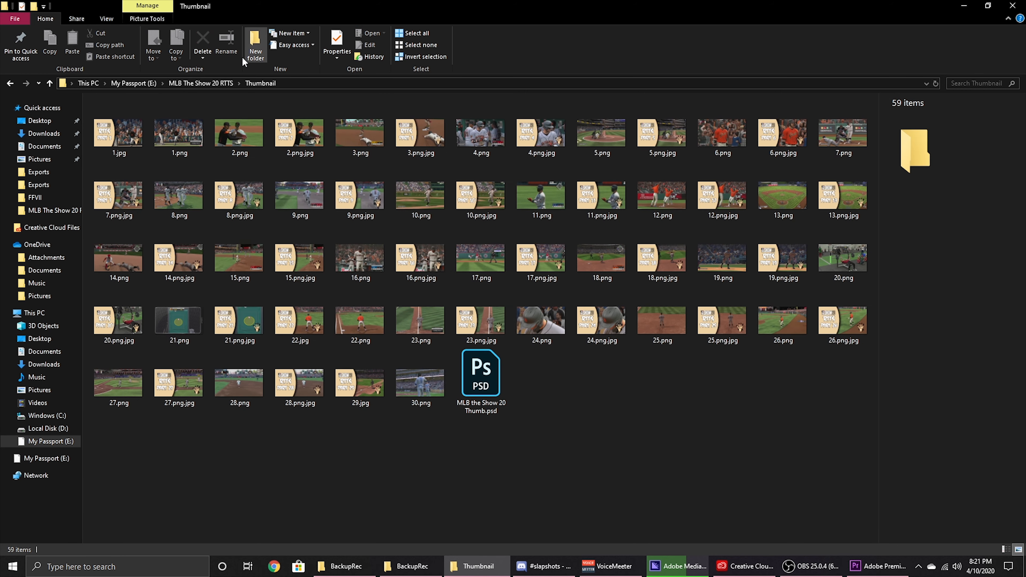
pyautogui.click(204, 83)
pyautogui.doubleClick(155, 218)
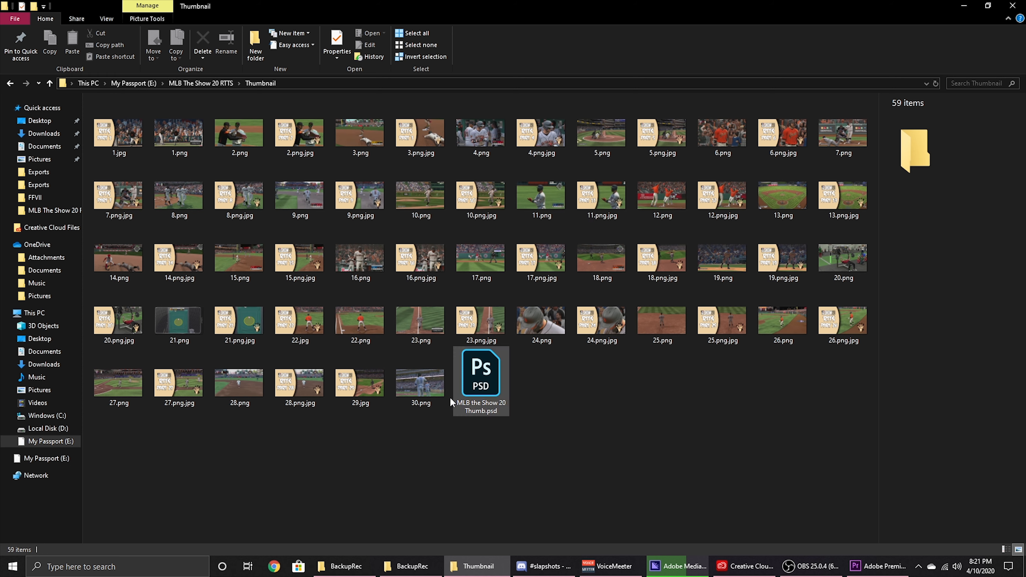
pyautogui.click(428, 391)
pyautogui.click(450, 463)
pyautogui.doubleClick(478, 406)
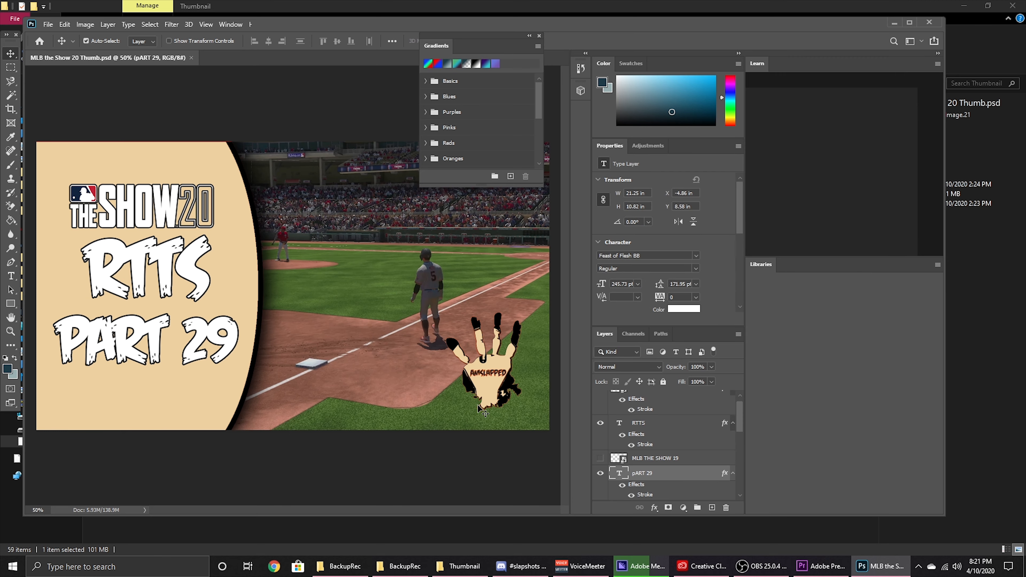
# Step: Place 30.png from the Thumbnail folder into the Photoshop thumbnail, shifting it right to about X 4.8 in
pyautogui.click(460, 566)
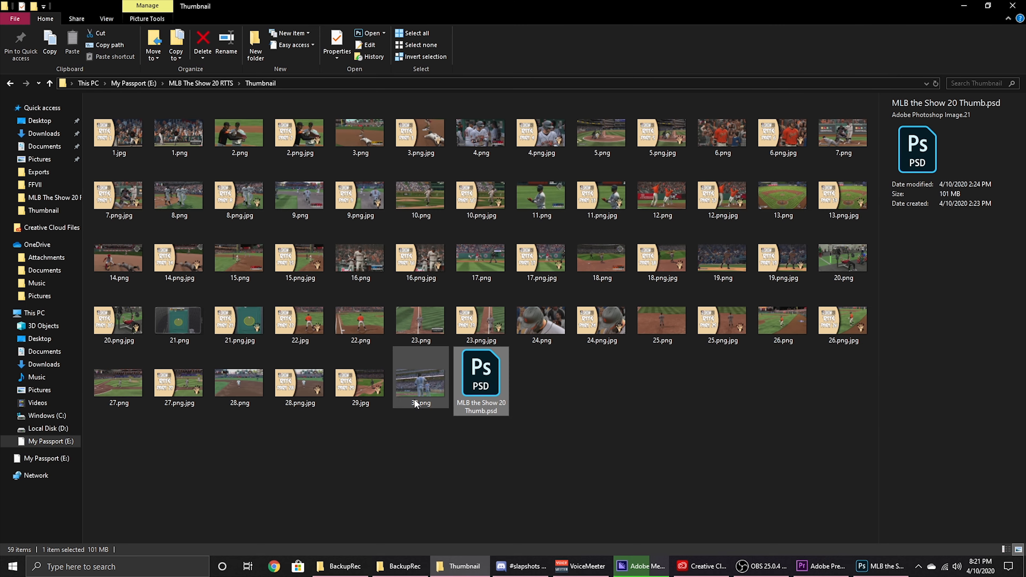
pyautogui.moveTo(414, 398); pyautogui.dragTo(402, 365)
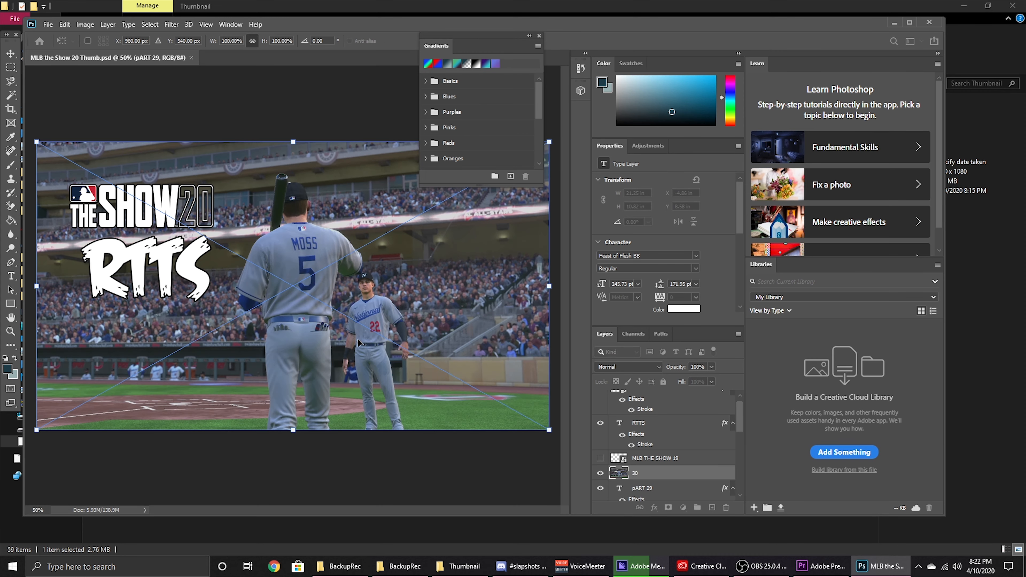
pyautogui.moveTo(409, 319)
pyautogui.mouseDown()
pyautogui.moveTo(430, 314)
pyautogui.moveTo(428, 343)
pyautogui.moveTo(416, 336)
pyautogui.mouseUp()
pyautogui.press('Return')
# Step: Stack layer 30 beneath SIDE BAR in place of the hidden layer 29, and shift its image to about X 3.75 in
pyautogui.scroll(-3, 666, 463)
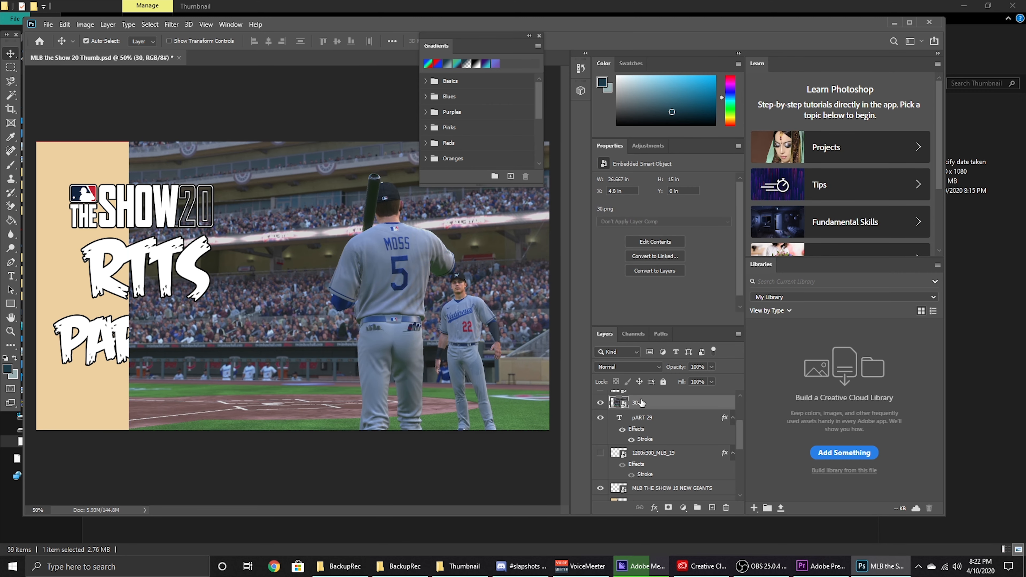
pyautogui.moveTo(642, 403); pyautogui.dragTo(630, 474)
pyautogui.click(600, 480)
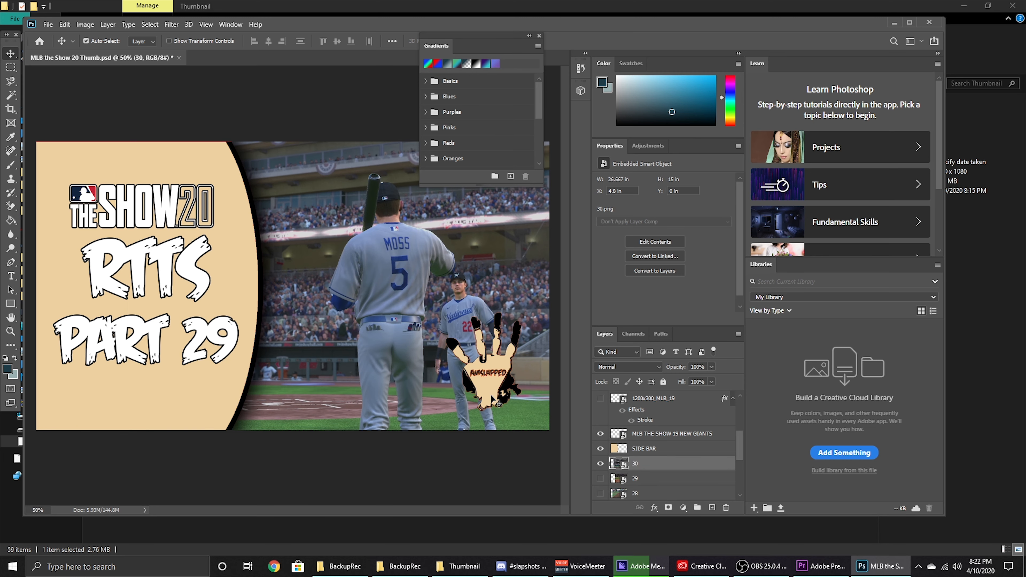
pyautogui.moveTo(454, 322); pyautogui.dragTo(437, 322)
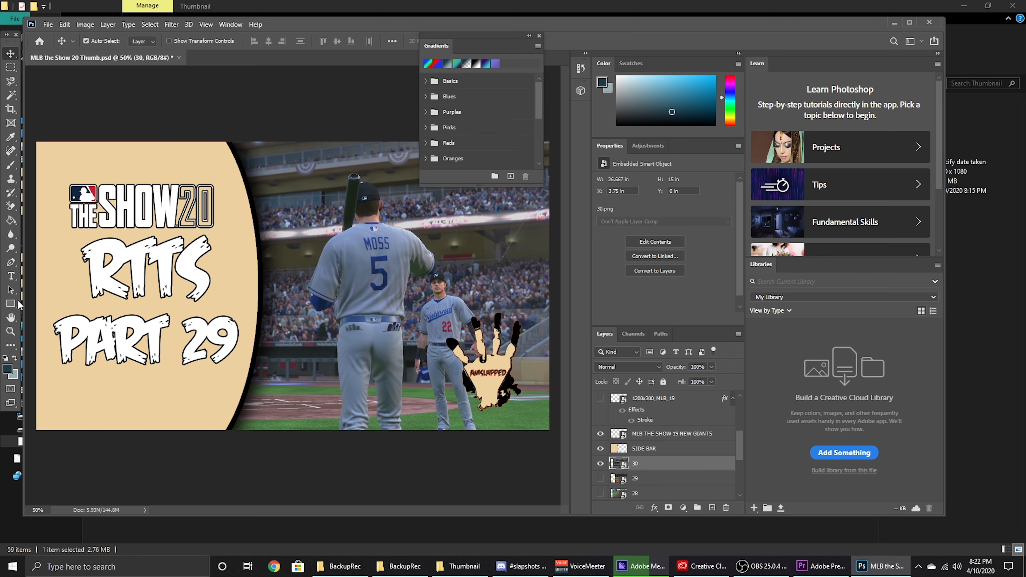
# Step: Try filling the tan panel on the SIDE BAR layer with foreground colour #1f3b46 using the Paint Bucket, and undo it
pyautogui.click(11, 220)
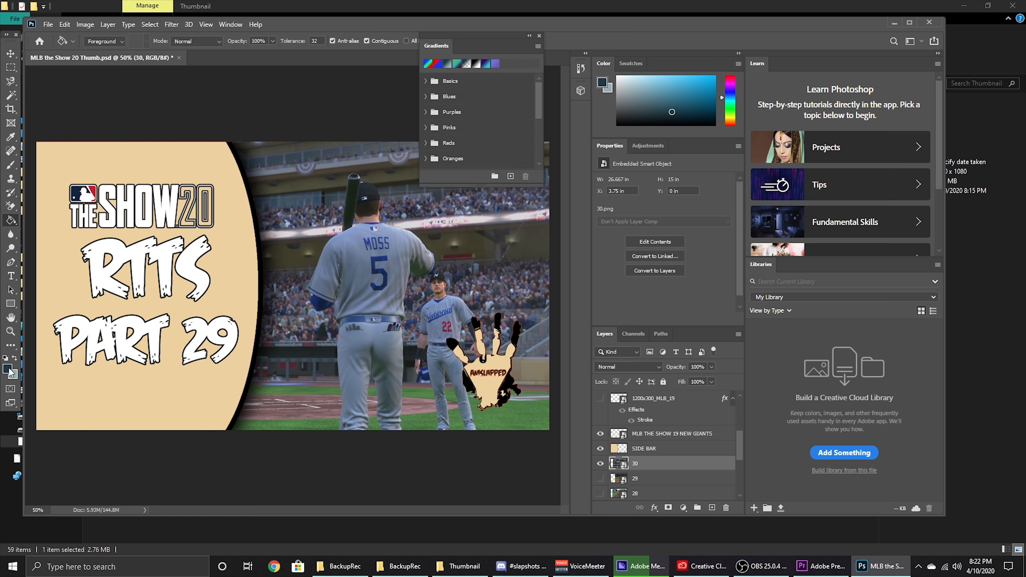
pyautogui.click(8, 369)
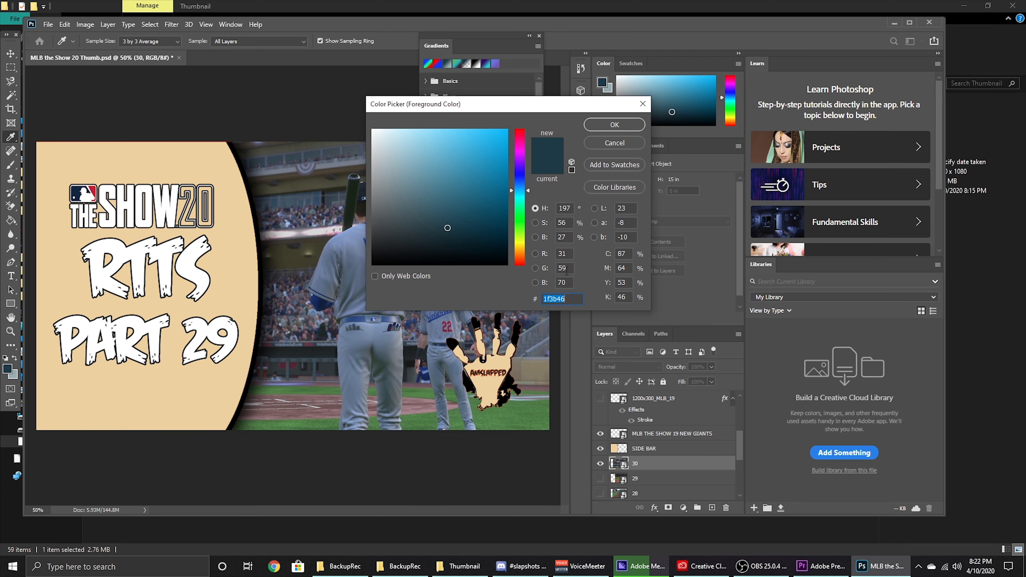
pyautogui.click(625, 126)
pyautogui.click(638, 450)
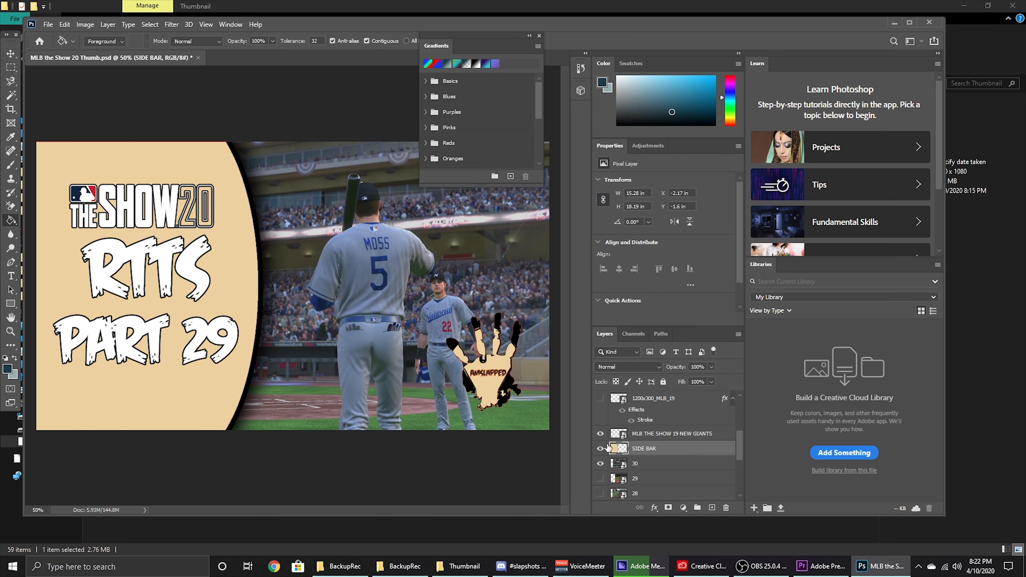
pyautogui.click(176, 399)
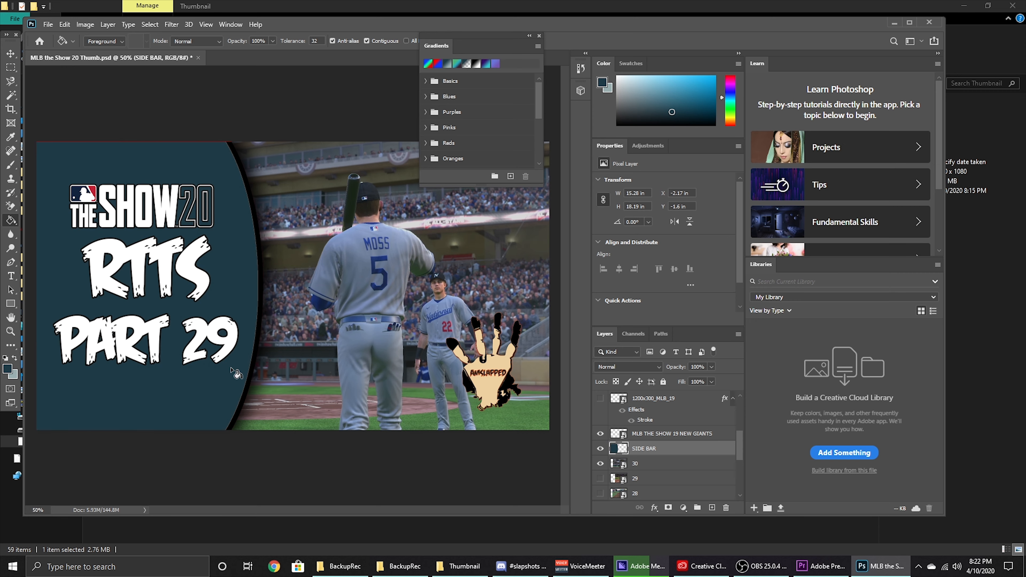
pyautogui.hotkey('ctrl', 'z')
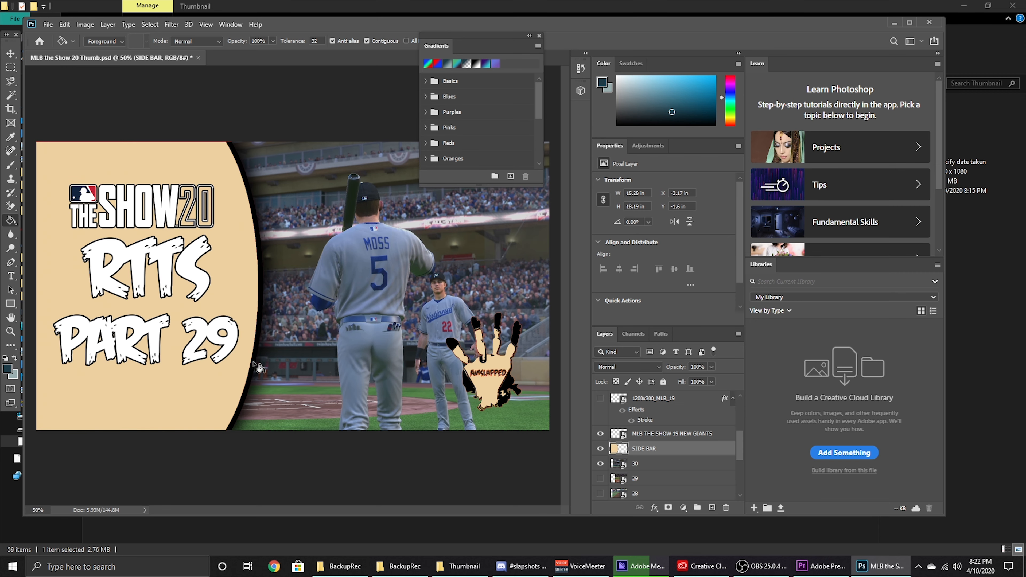
# Step: Try filling the side panel's curved dark edge with the same foreground colour, undoing each fill and keeping layer 30's position
pyautogui.click(255, 367)
pyautogui.hotkey('ctrl', 'z')
pyautogui.click(260, 316)
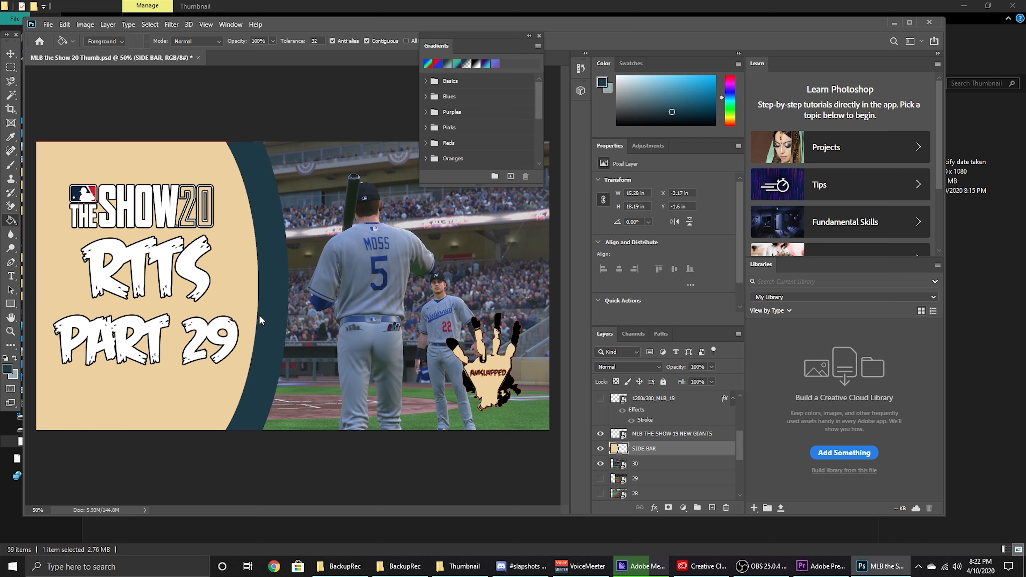
pyautogui.hotkey('ctrl', 'z')
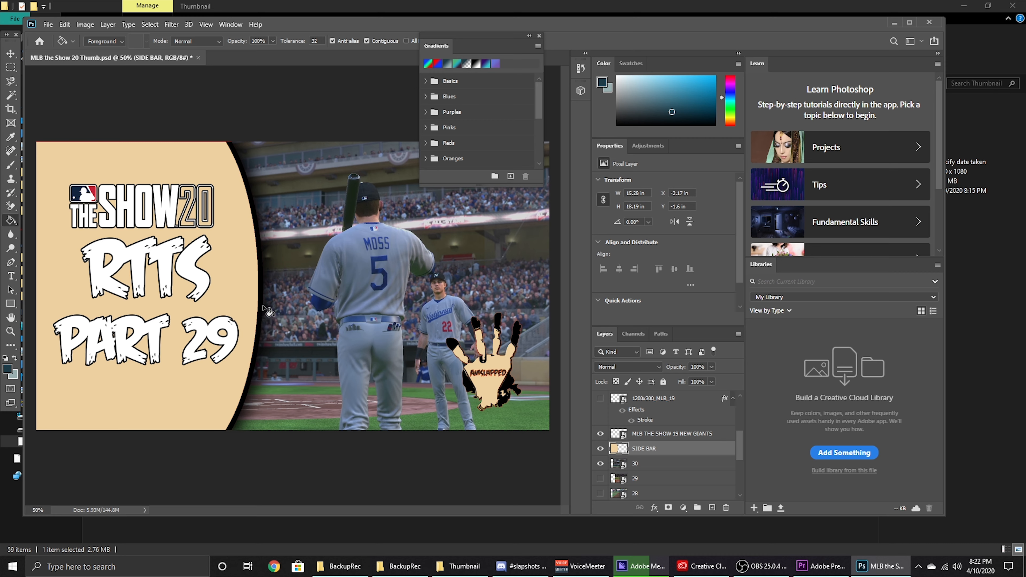
pyautogui.click(267, 312)
pyautogui.hotkey('ctrl', 'z')
pyautogui.hotkey('ctrl', 'z')
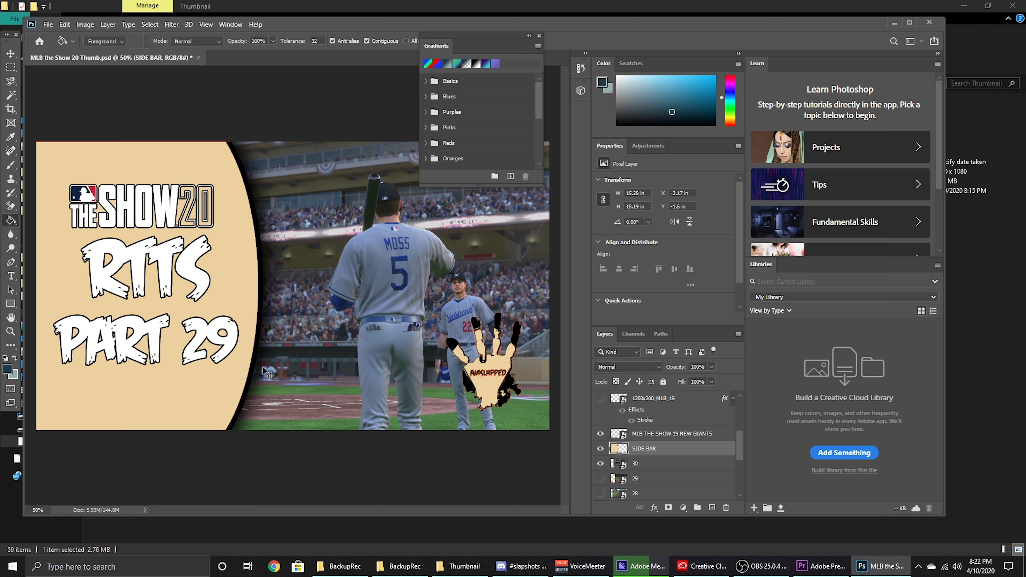
pyautogui.hotkey('ctrl', 'shift', 'z')
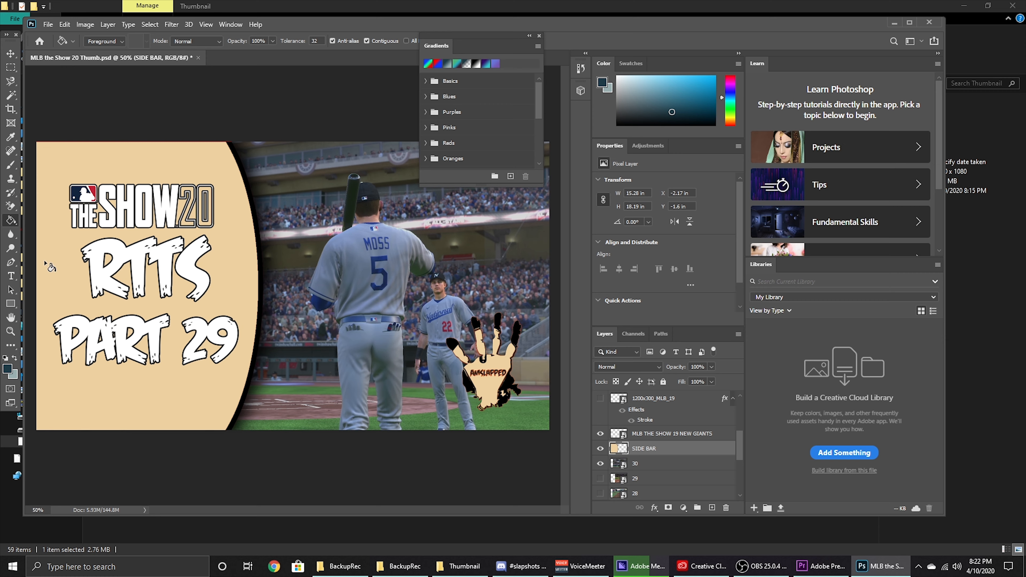
# Step: Change the episode number in the thumbnail's part title text to 30 and commit the text edit
pyautogui.click(11, 275)
pyautogui.click(647, 463)
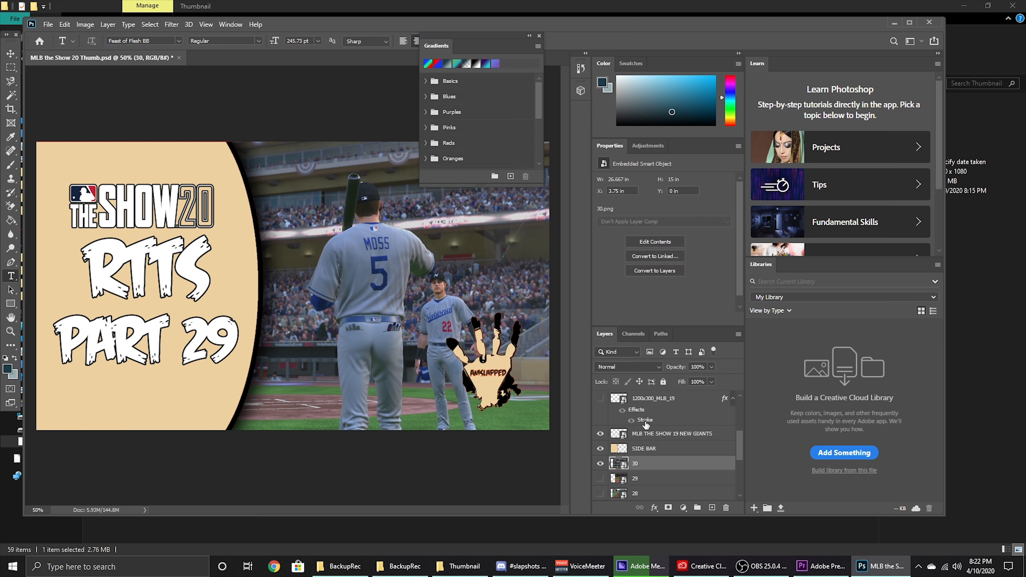
pyautogui.click(646, 423)
pyautogui.scroll(2, 646, 427)
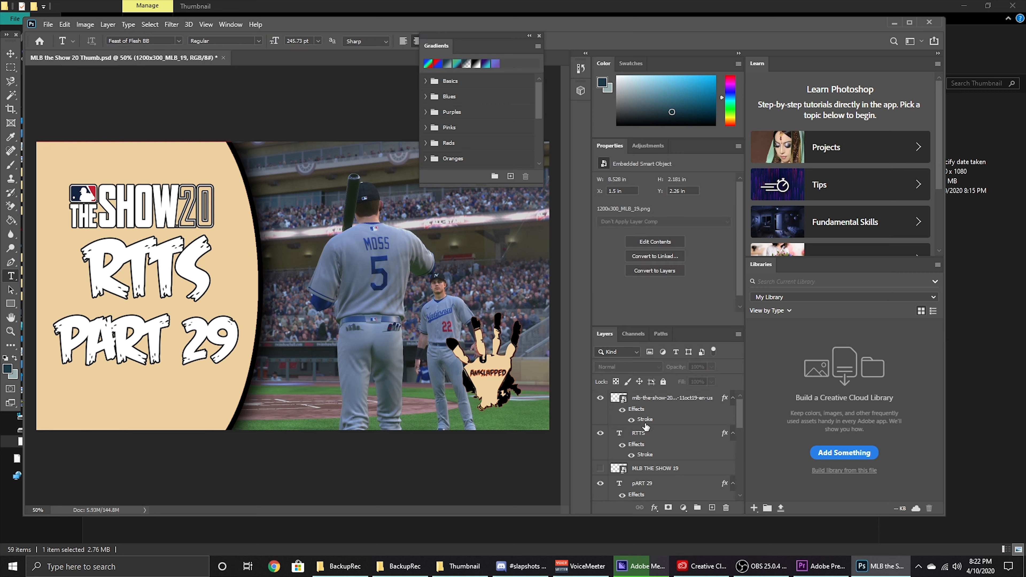
pyautogui.click(662, 437)
pyautogui.click(195, 335)
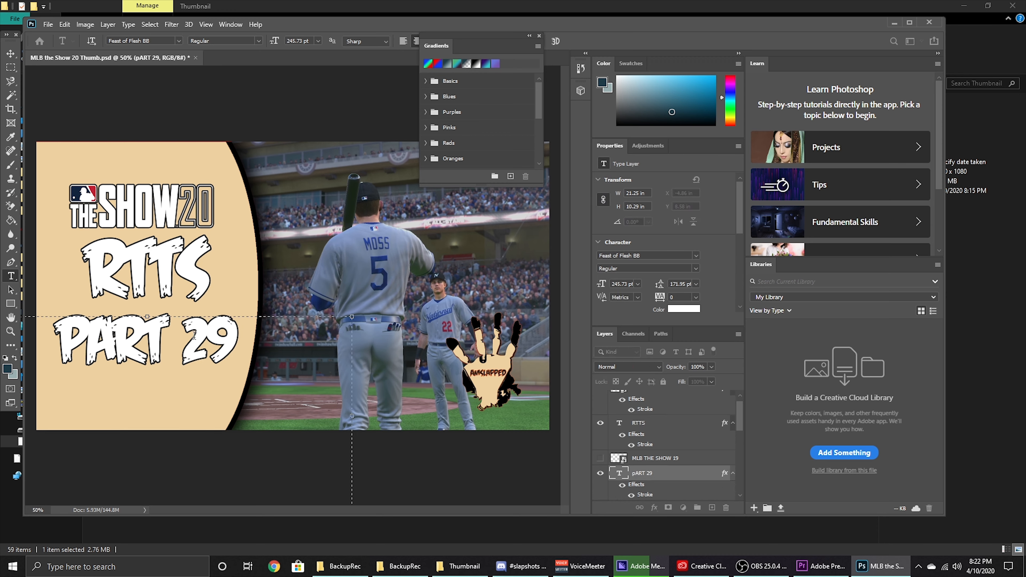
pyautogui.moveTo(194, 335); pyautogui.dragTo(236, 340)
pyautogui.write('30')
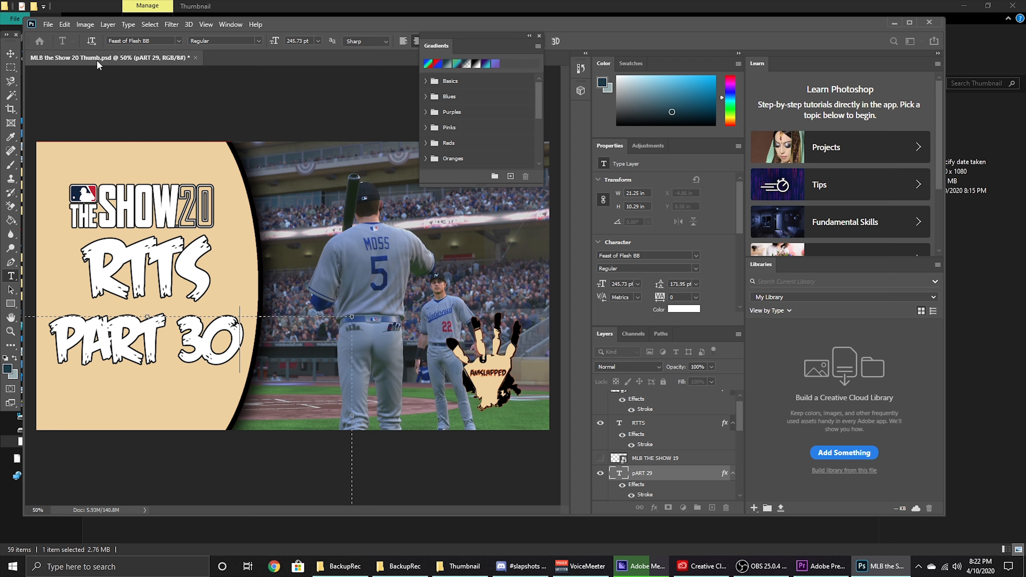
pyautogui.click(11, 53)
pyautogui.click(47, 24)
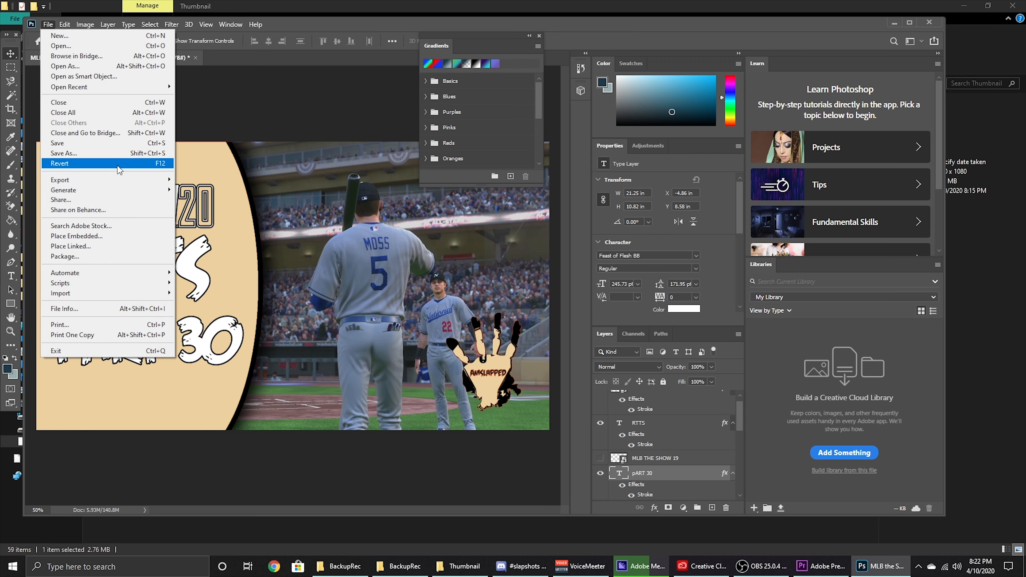
pyautogui.moveTo(229, 24)
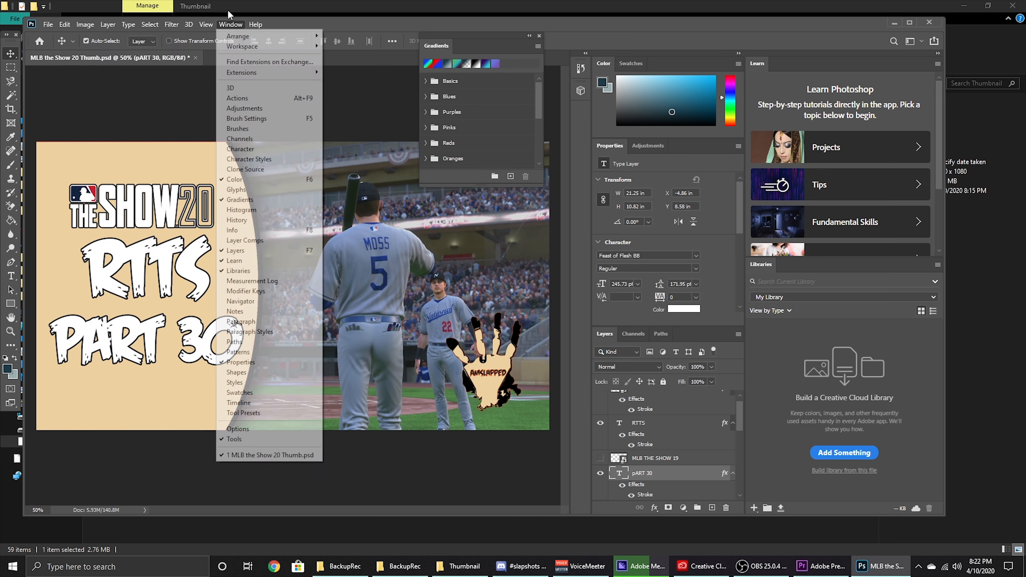
# Step: Export the thumbnail as a 1920 × 1080 JPG at 100% quality into the Thumbnail folder, using 30.png as the file name
pyautogui.moveTo(50, 30)
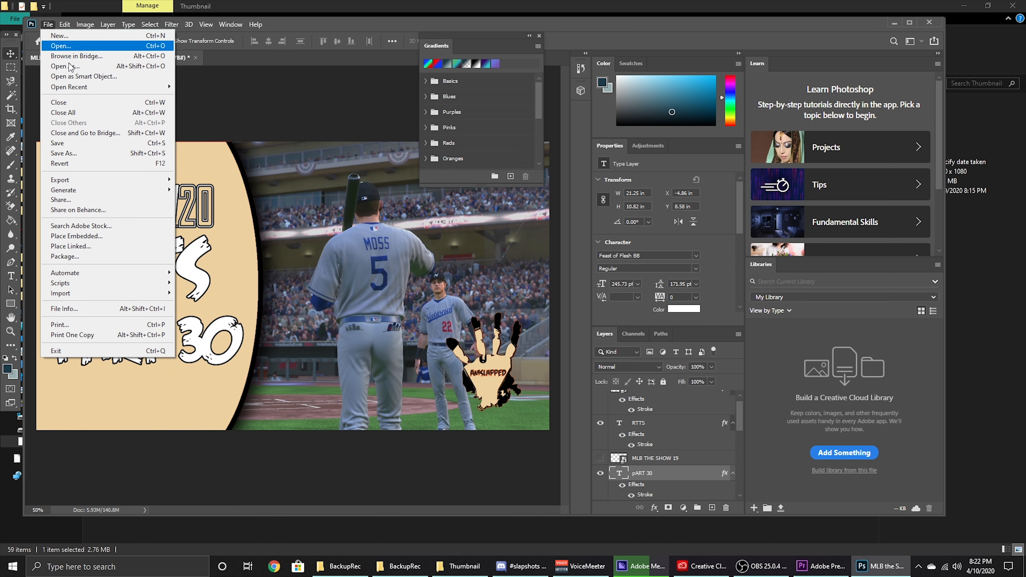
pyautogui.moveTo(119, 184)
pyautogui.click(191, 190)
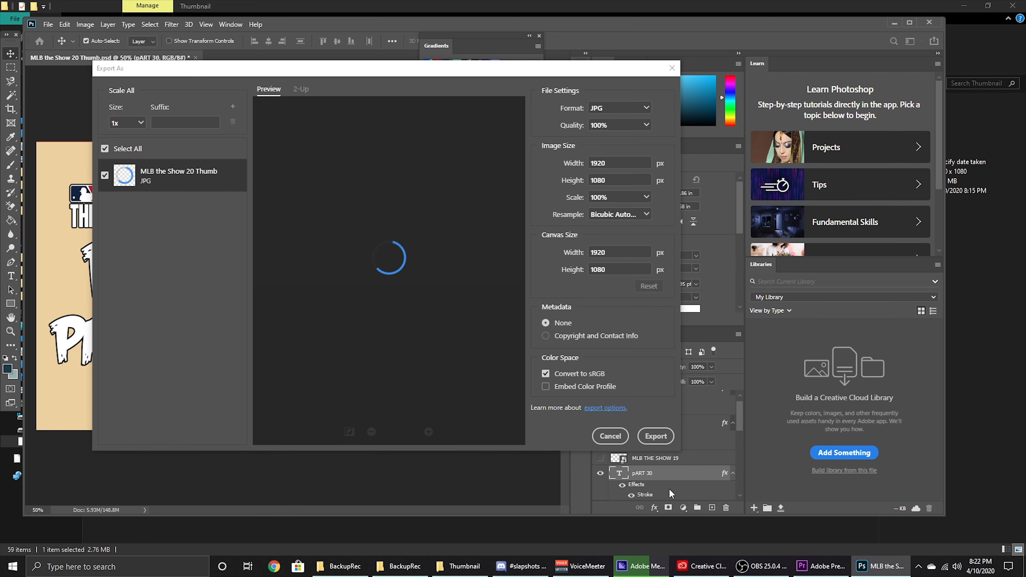
pyautogui.click(656, 436)
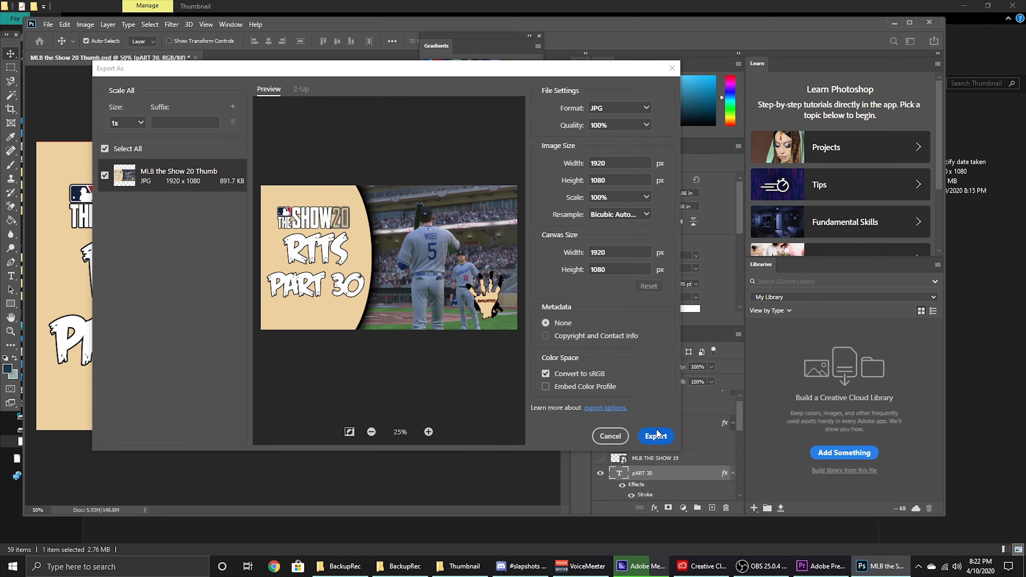
pyautogui.scroll(-5, 250, 194)
pyautogui.doubleClick(220, 212)
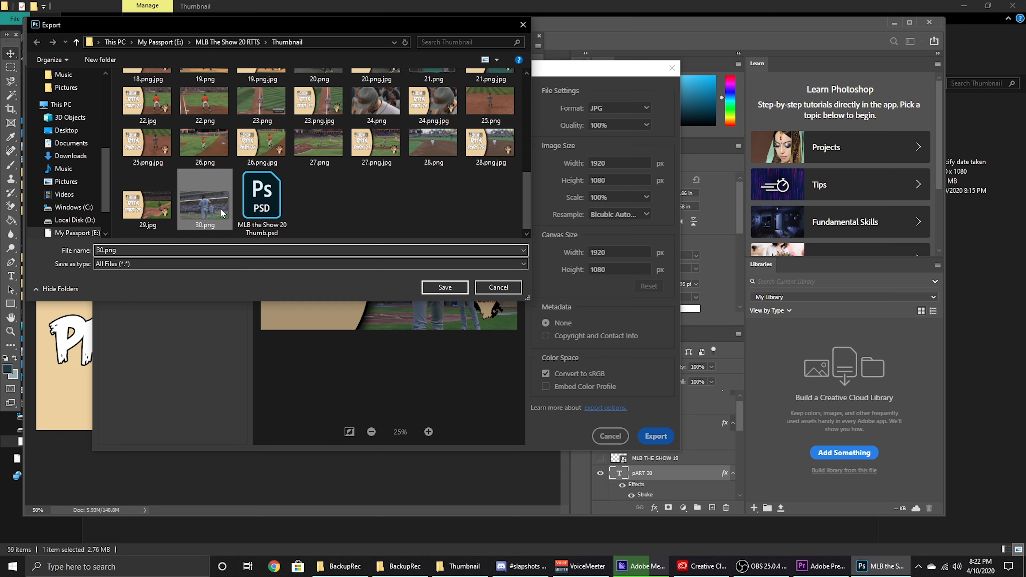
pyautogui.click(533, 281)
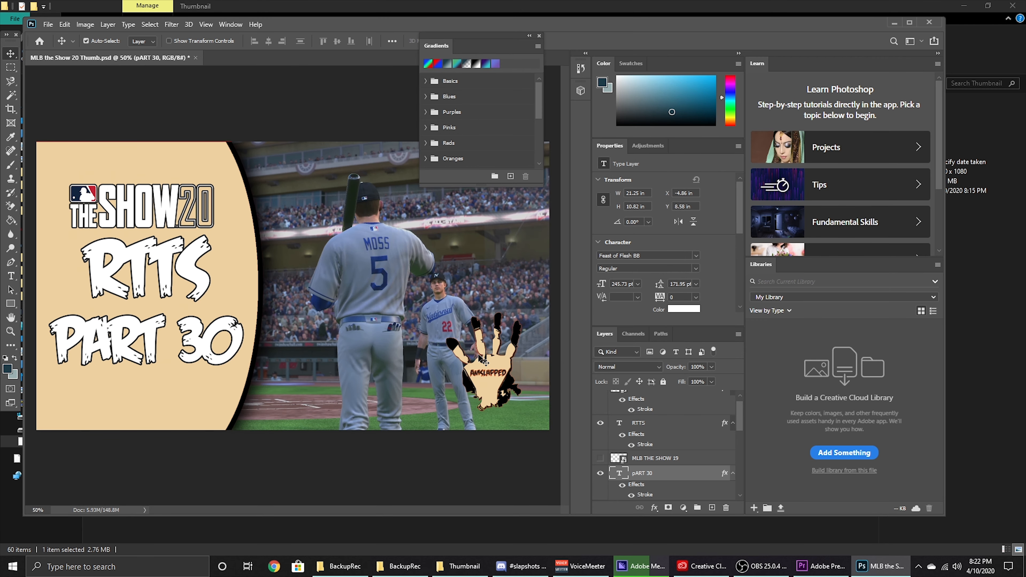
# Step: Close MLB the Show 20 Thumb.psd with its changes saved and switch to Premiere Pro
pyautogui.click(196, 58)
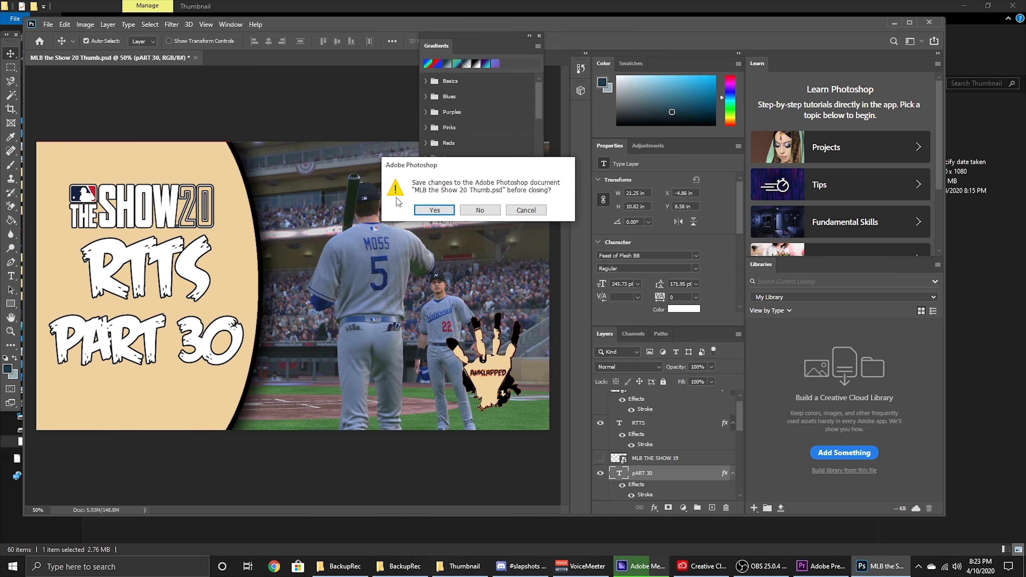
pyautogui.click(432, 217)
pyautogui.click(821, 566)
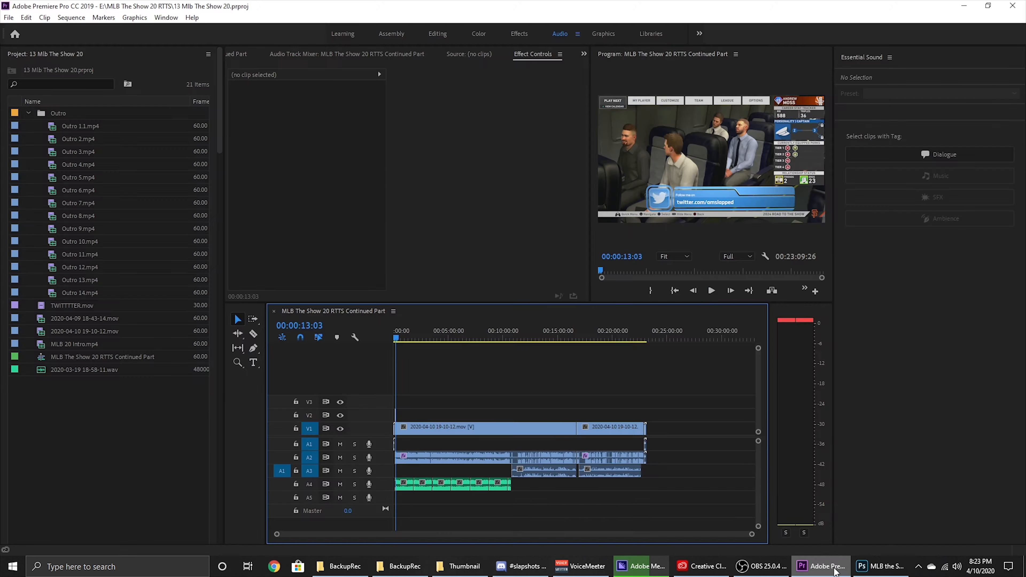
# Step: Check the audio effects on both gameplay clips on track A2, leaving nothing selected
pyautogui.click(452, 455)
pyautogui.click(604, 456)
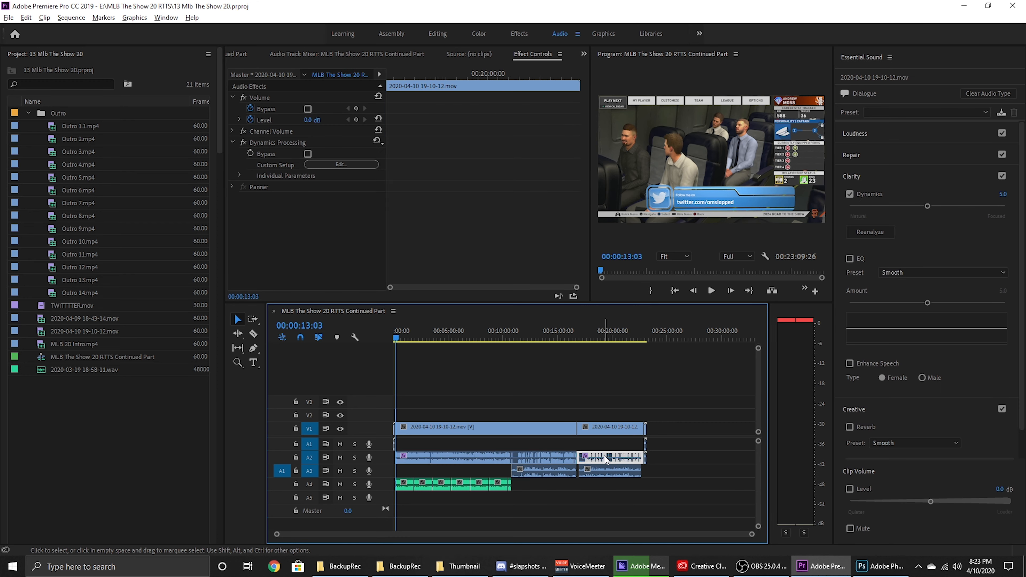
pyautogui.click(734, 466)
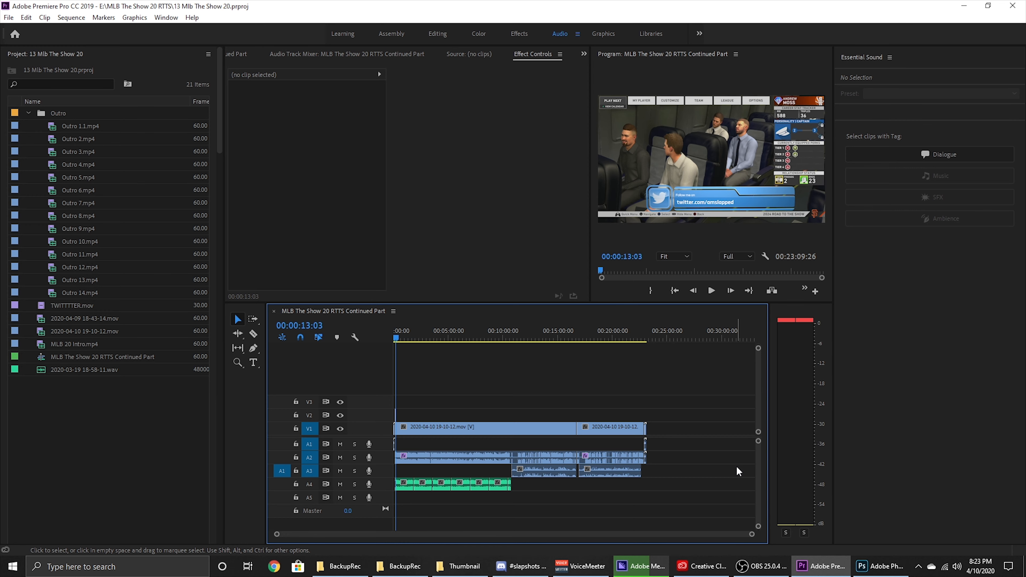
# Step: Try setting up an export of the RTTS Continued Part sequence together with a duplicate of it, and undo the duplication
pyautogui.hotkey('ctrl', 'm')
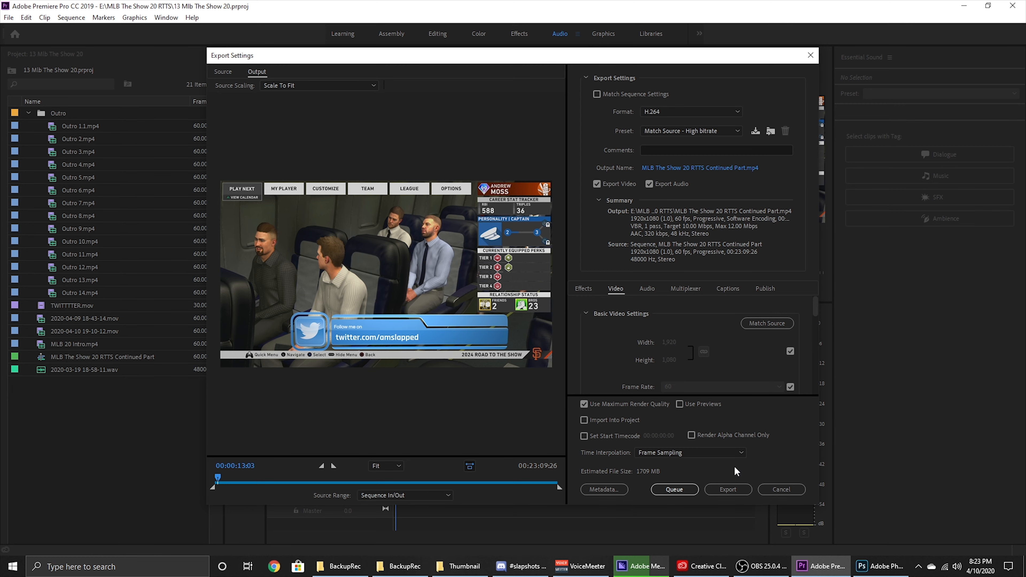
pyautogui.click(768, 488)
pyautogui.rightClick(106, 357)
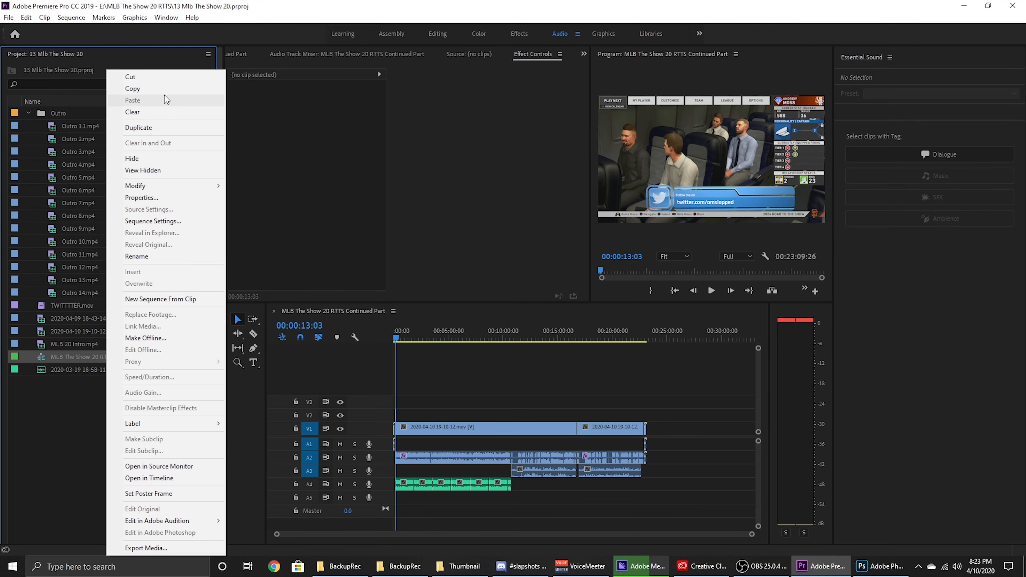
pyautogui.click(139, 127)
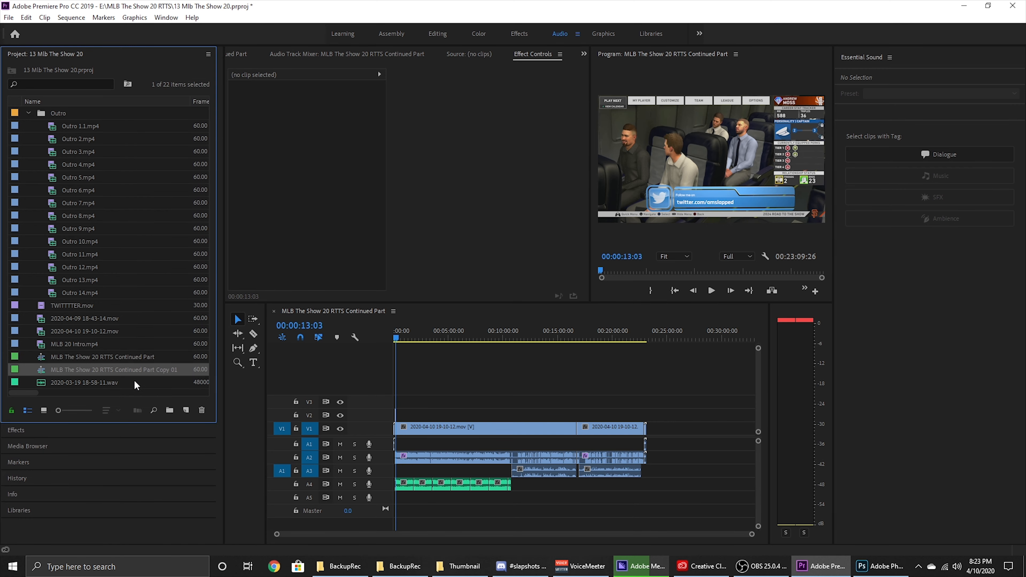
pyautogui.keyDown('ctrl'); pyautogui.click(123, 358); pyautogui.keyUp('ctrl')
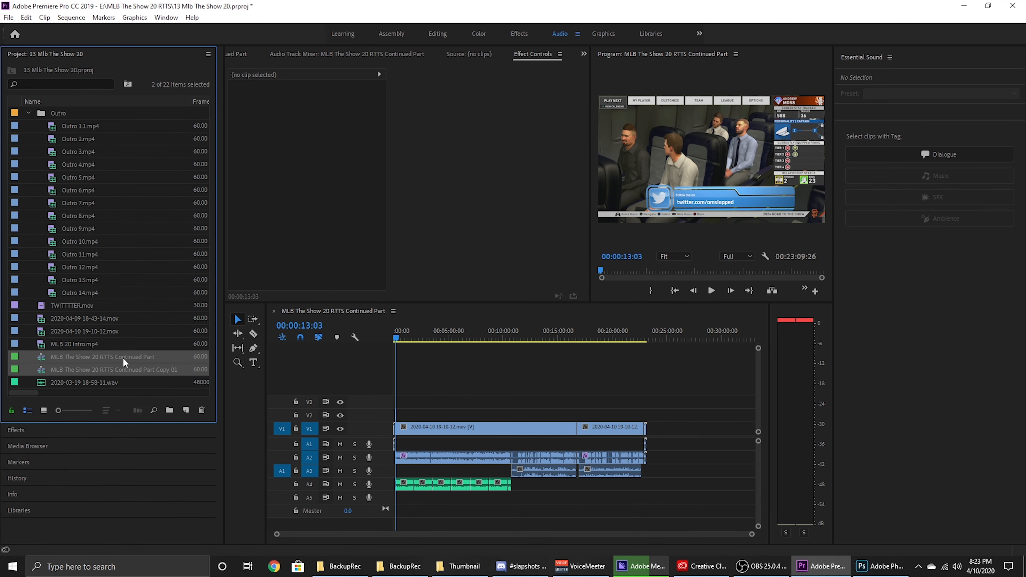
pyautogui.hotkey('ctrl', 'm')
pyautogui.click(351, 116)
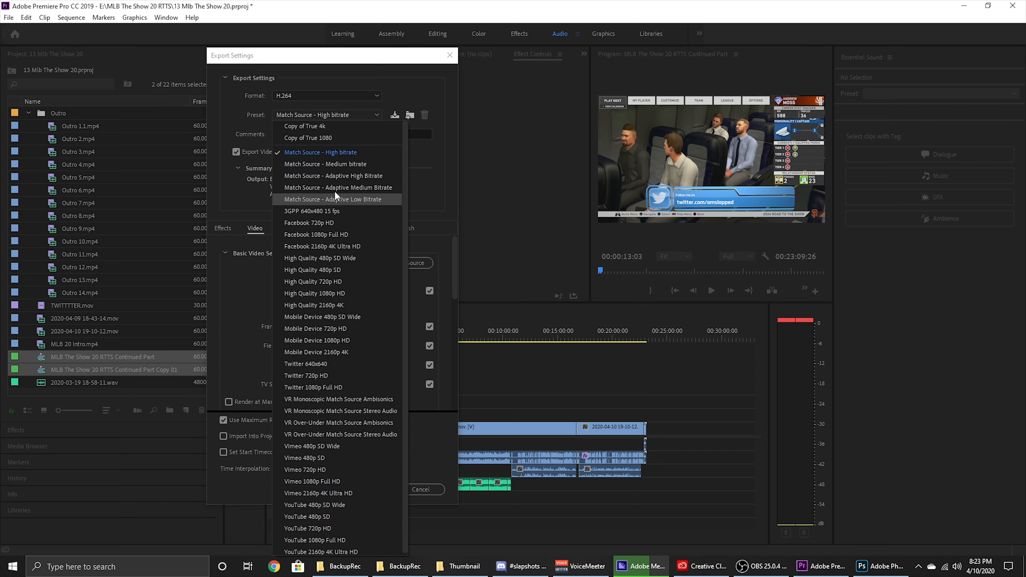
pyautogui.click(435, 179)
pyautogui.click(449, 55)
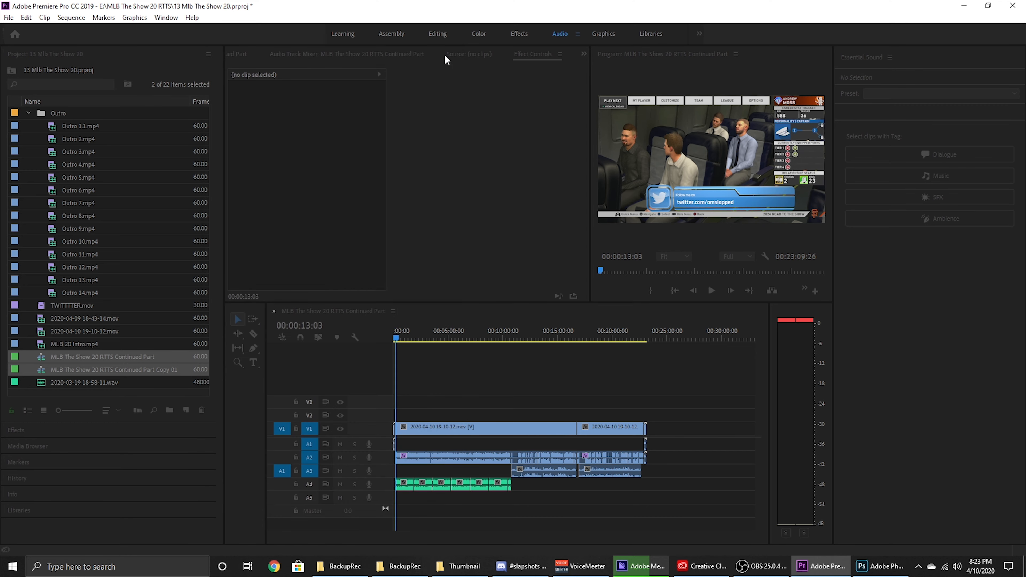
pyautogui.hotkey('ctrl', 'z')
# Step: Open the export settings for the RTTS Continued Part sequence and choose the Copy of True 4k preset
pyautogui.click(488, 387)
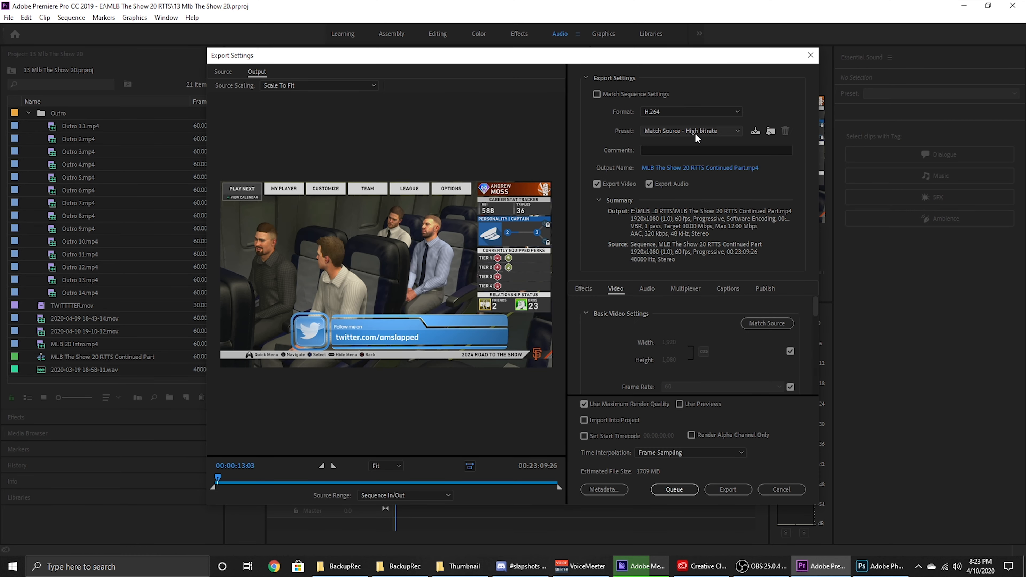
pyautogui.scroll(-1, 581, 366)
pyautogui.scroll(1, 580, 365)
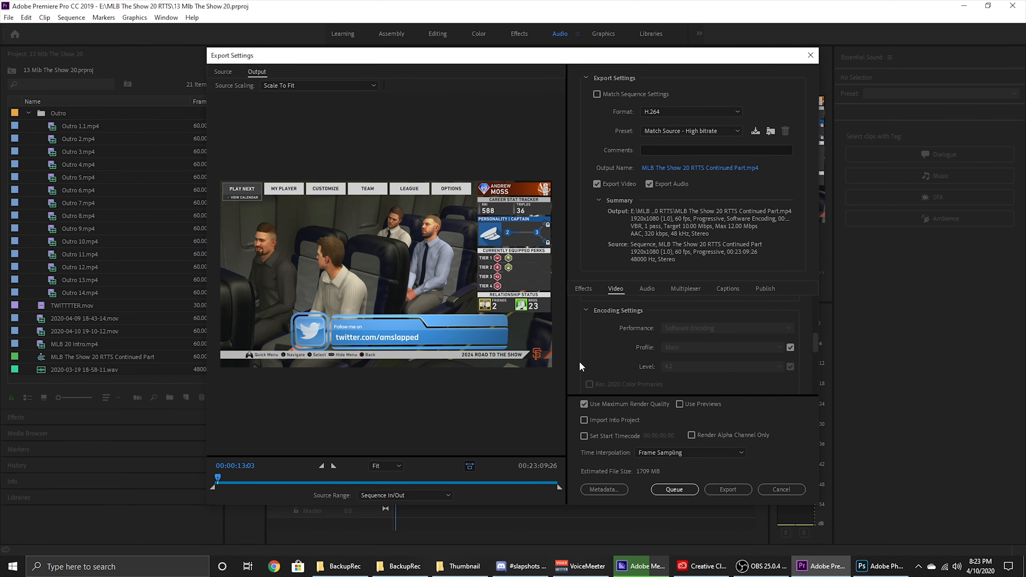
pyautogui.click(693, 130)
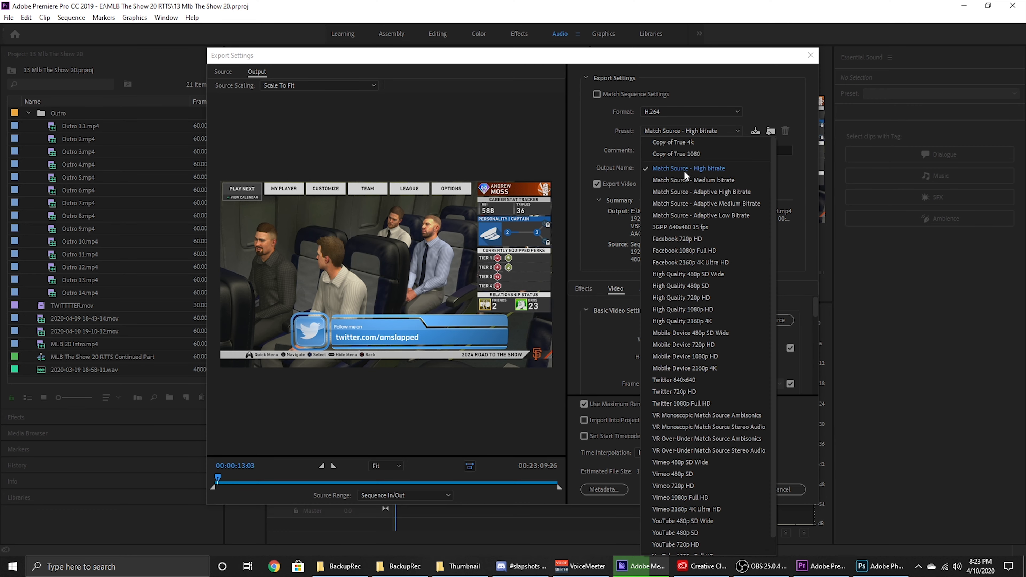
pyautogui.click(691, 144)
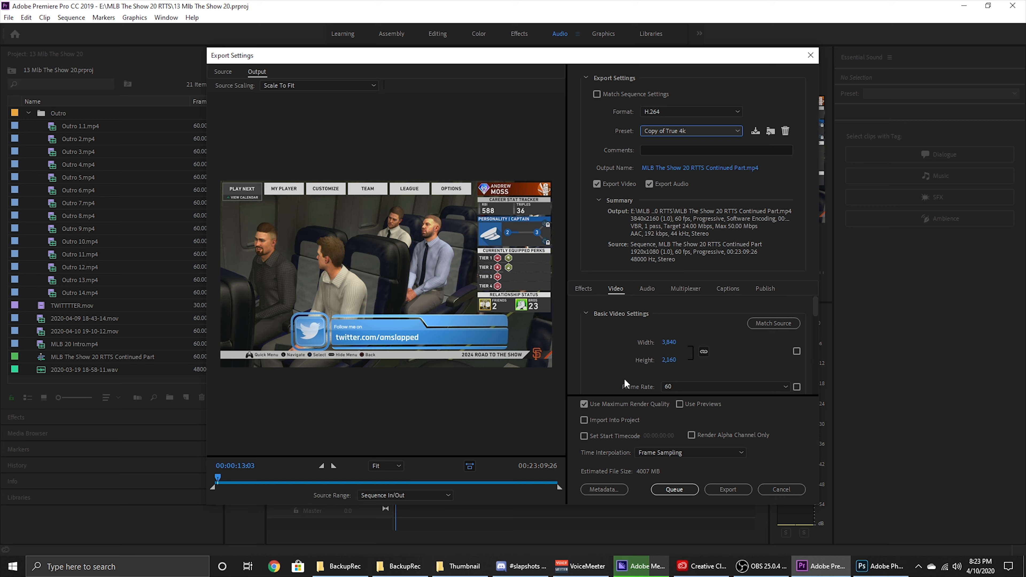
# Step: Try matching the export's frame rate to the source, turn that off again and reapply the Copy of True 4k preset
pyautogui.scroll(-1, 573, 336)
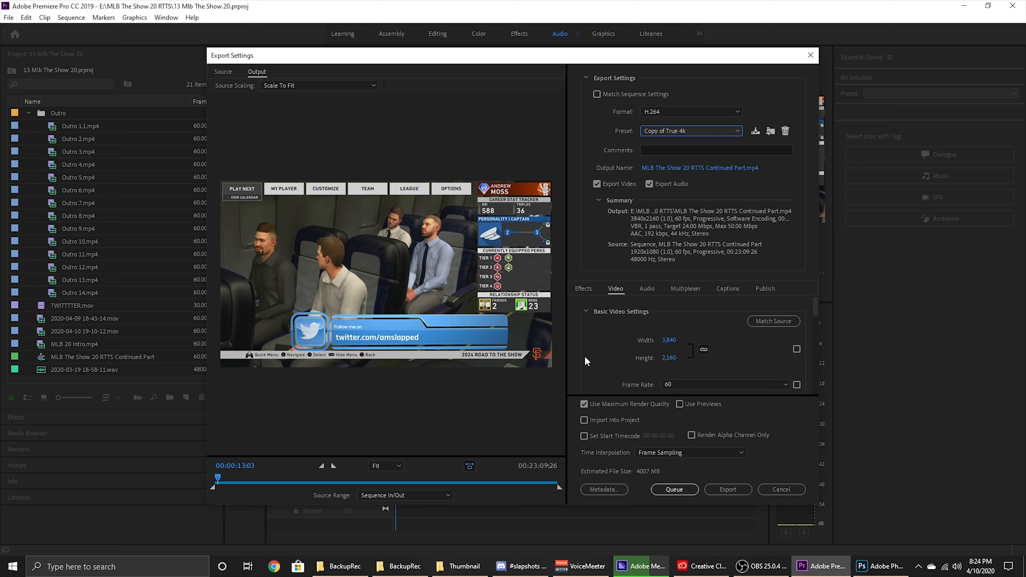
pyautogui.scroll(-3, 589, 336)
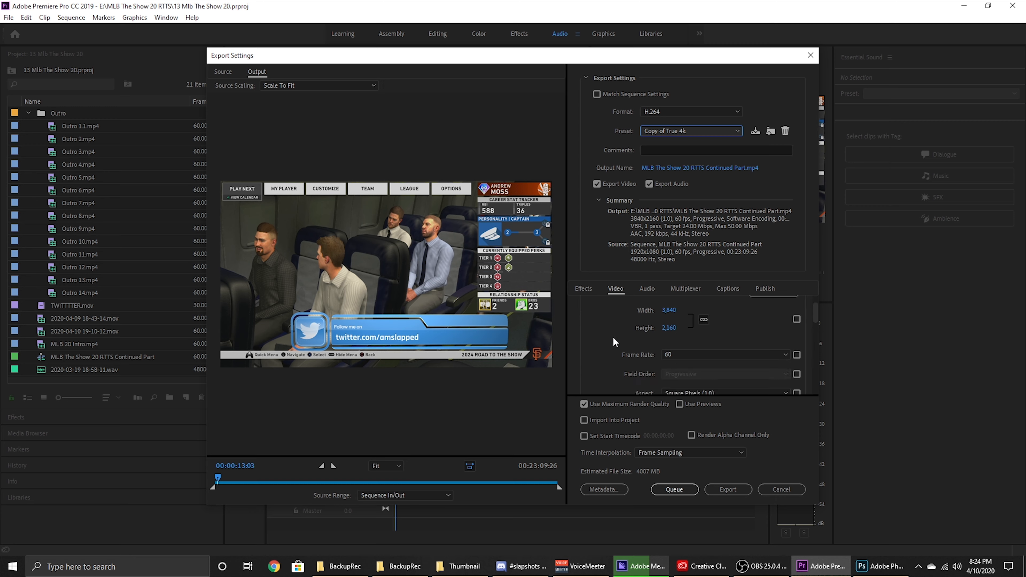
pyautogui.scroll(2, 581, 342)
pyautogui.click(798, 354)
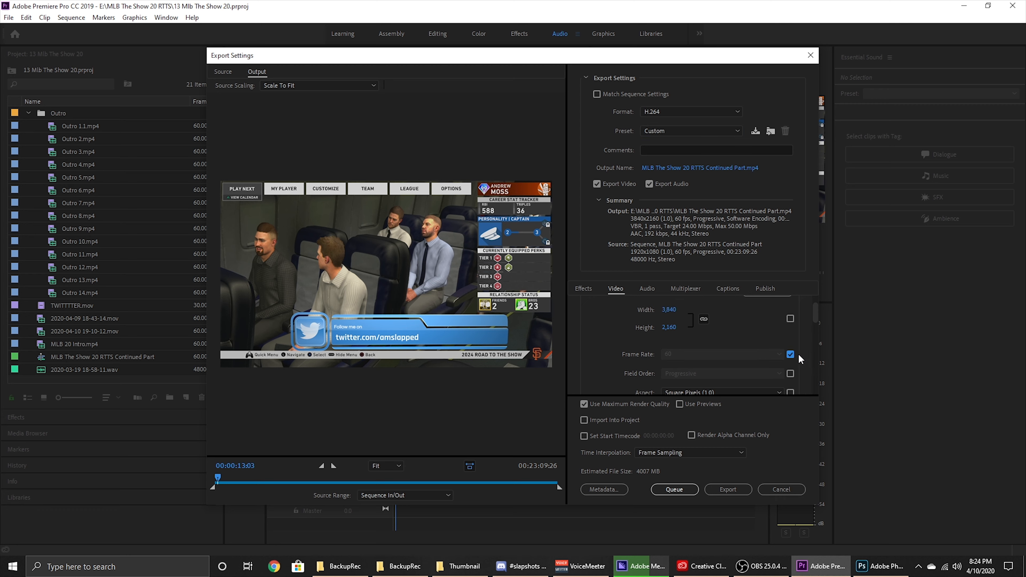
pyautogui.click(792, 354)
pyautogui.click(731, 132)
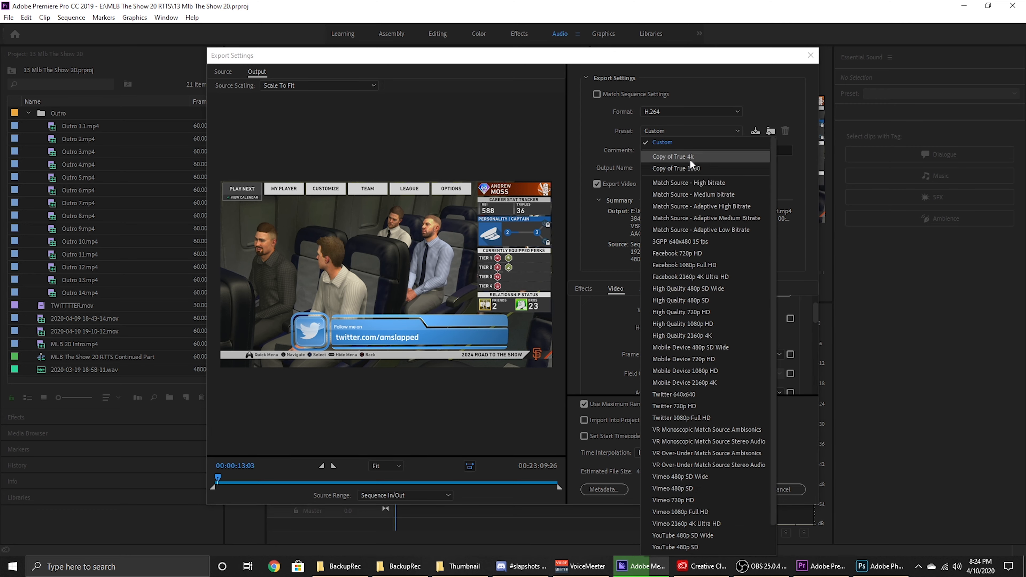
pyautogui.click(689, 159)
# Step: Review the export's bitrate and loudness normalization settings and send the sequence to the Media Encoder queue
pyautogui.scroll(-3, 585, 350)
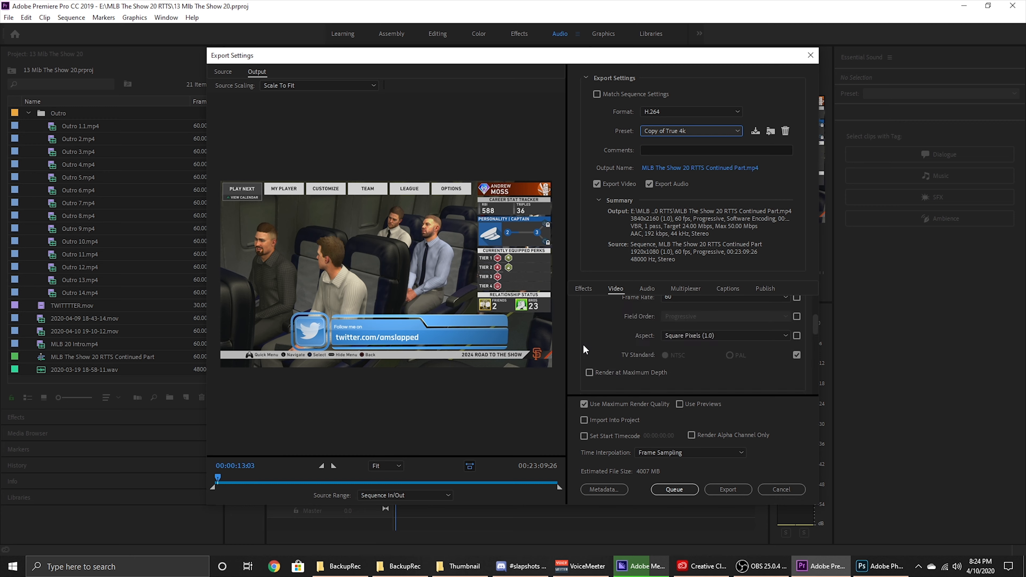
pyautogui.scroll(-5, 578, 367)
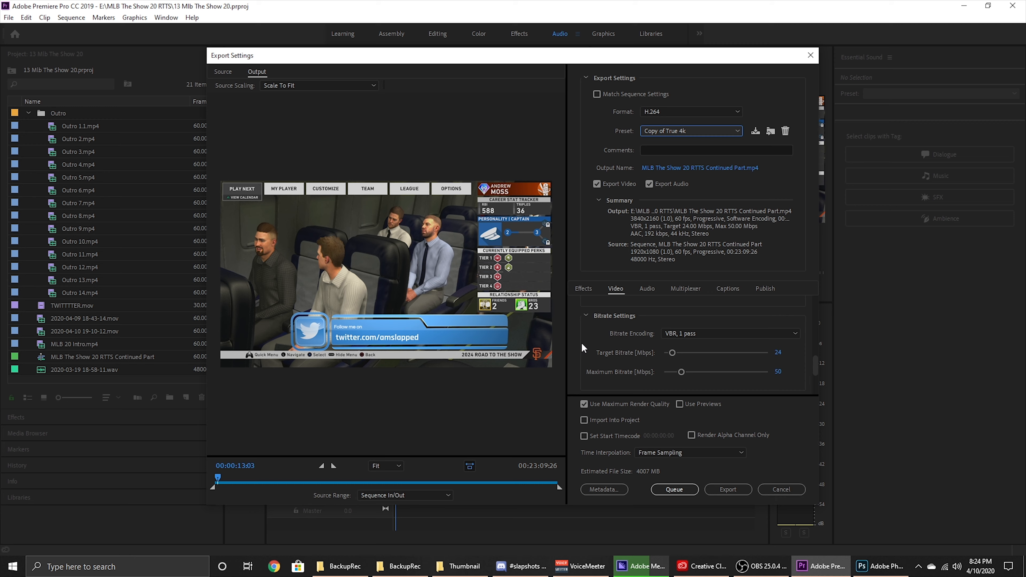
pyautogui.scroll(-3, 580, 342)
pyautogui.click(583, 294)
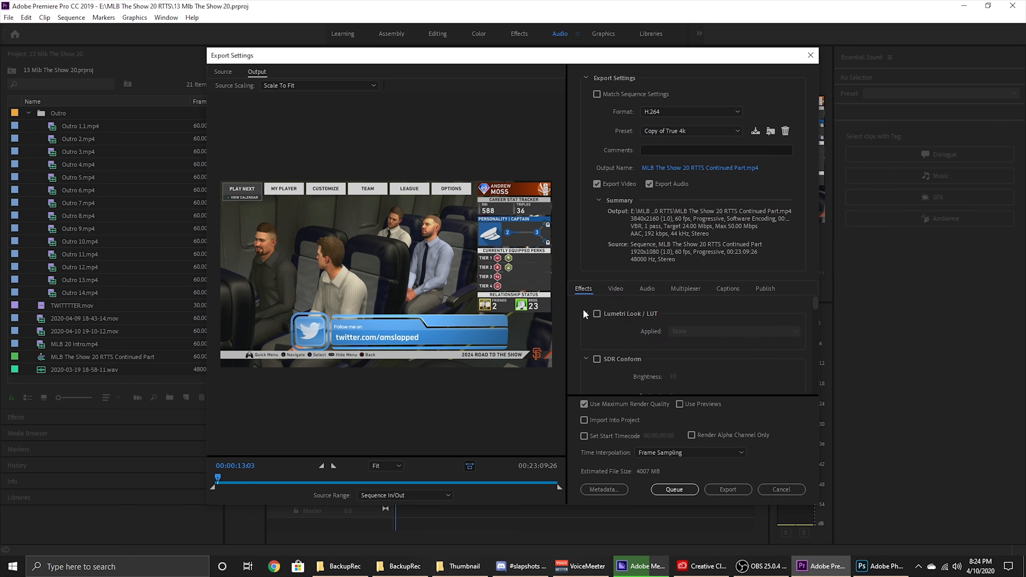
pyautogui.scroll(-10, 582, 342)
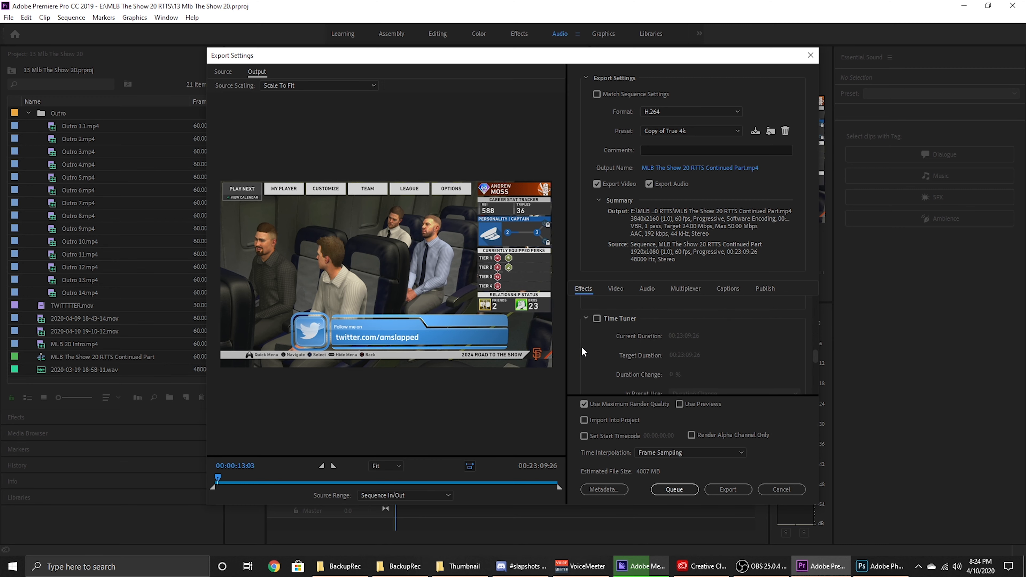
pyautogui.scroll(-5, 581, 346)
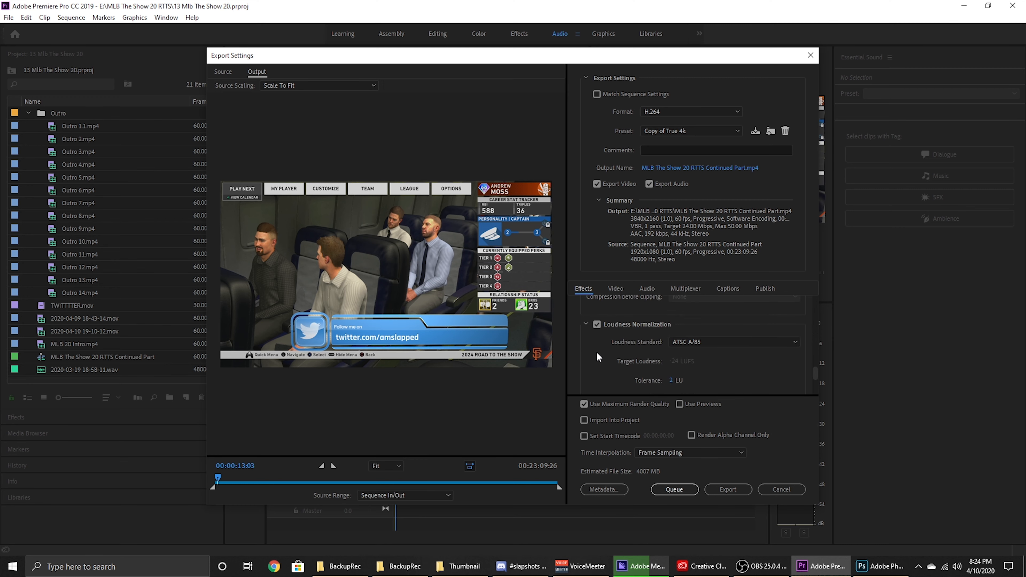
pyautogui.scroll(-5, 579, 357)
pyautogui.scroll(3, 579, 357)
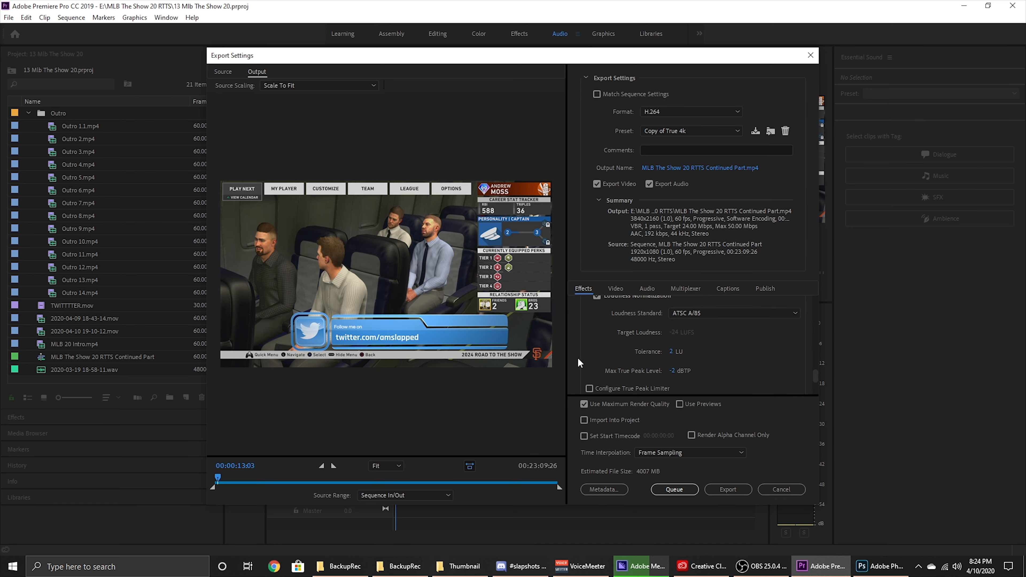
pyautogui.click(674, 490)
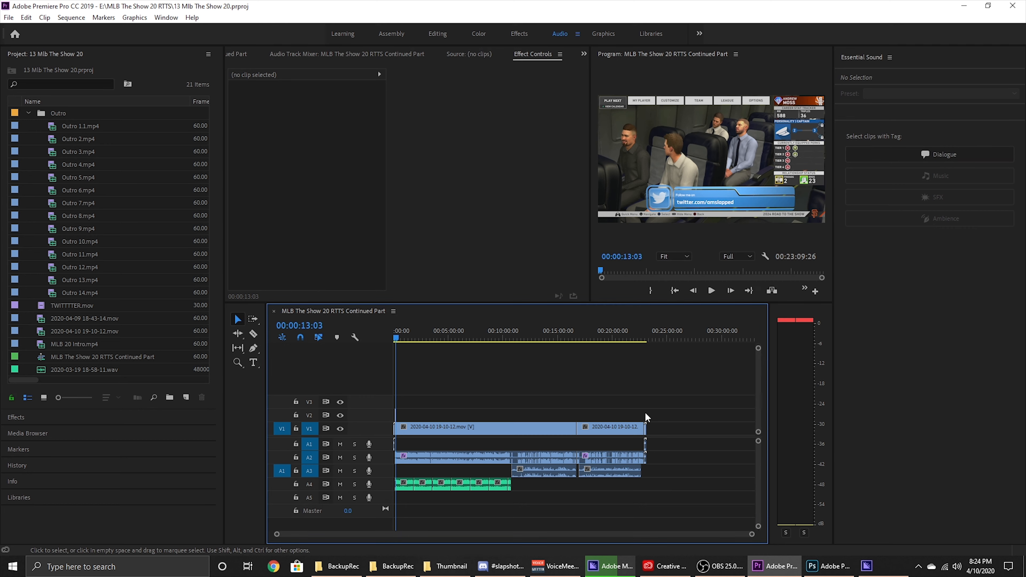
# Step: Close Premiere Pro and Photoshop, leaving Media Encoder open
pyautogui.click(1012, 5)
pyautogui.moveTo(865, 572)
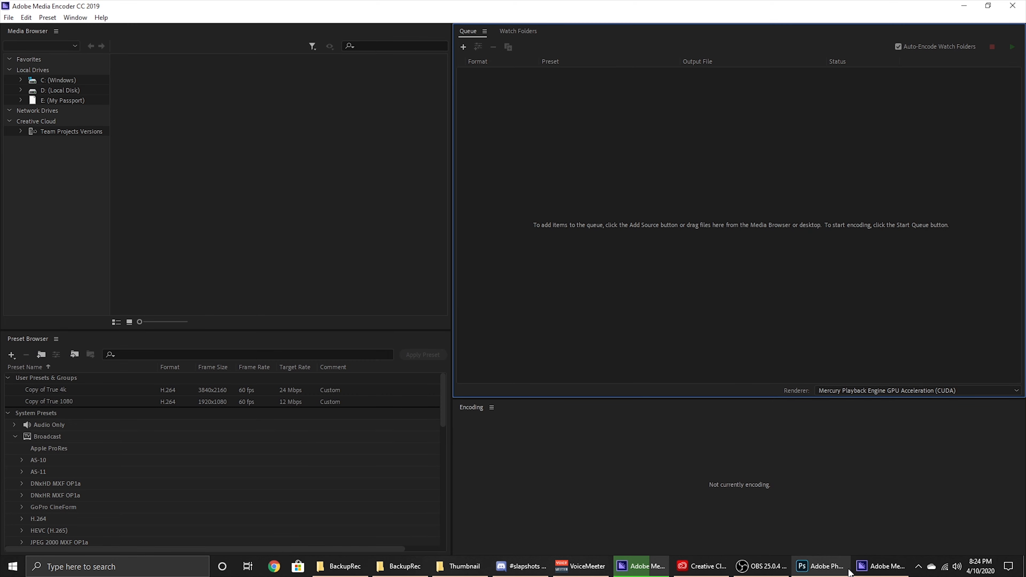
pyautogui.click(839, 568)
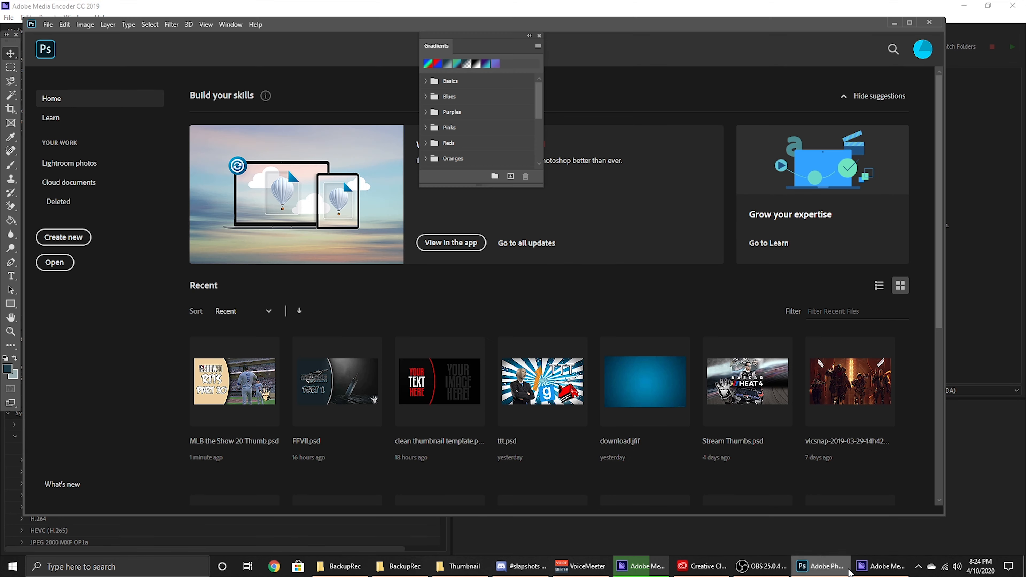
pyautogui.click(929, 24)
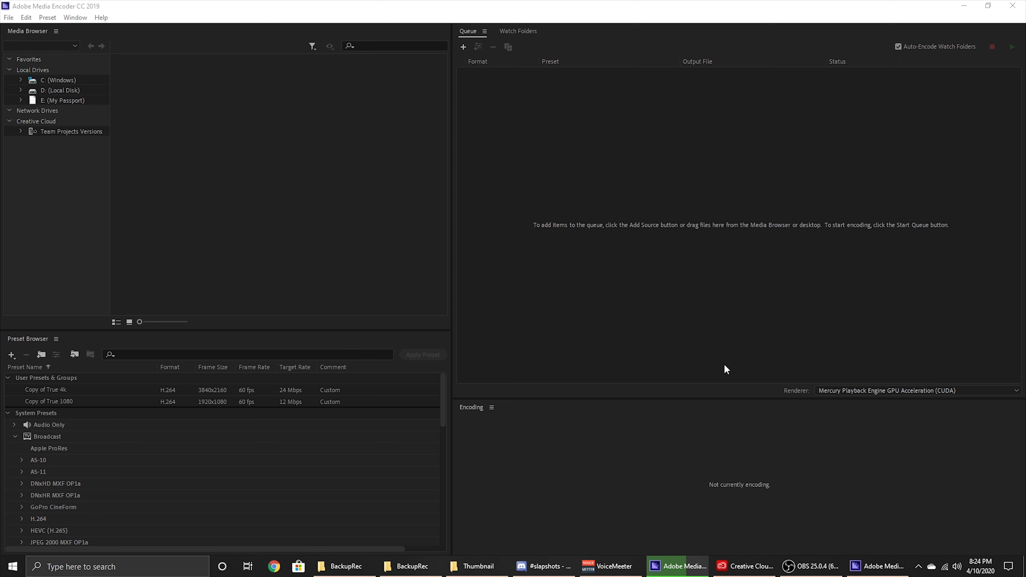
# Step: Reopen the project 13 Mlb The Show 20.prproj in Premiere Pro from the MLB The Show 20 RTTS folder
pyautogui.click(477, 566)
pyautogui.hotkey('alt', 'Up')
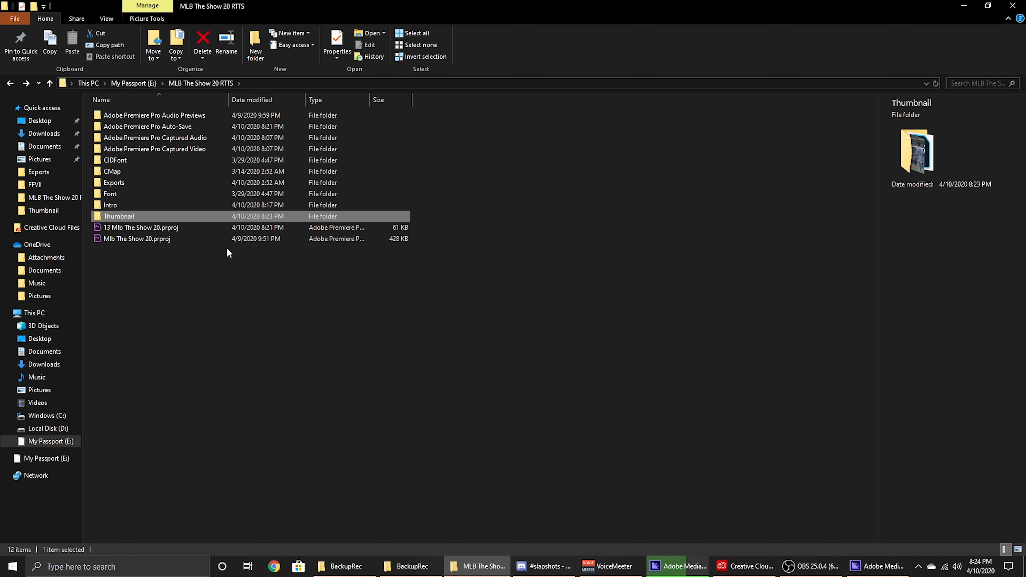
pyautogui.doubleClick(165, 229)
pyautogui.click(853, 565)
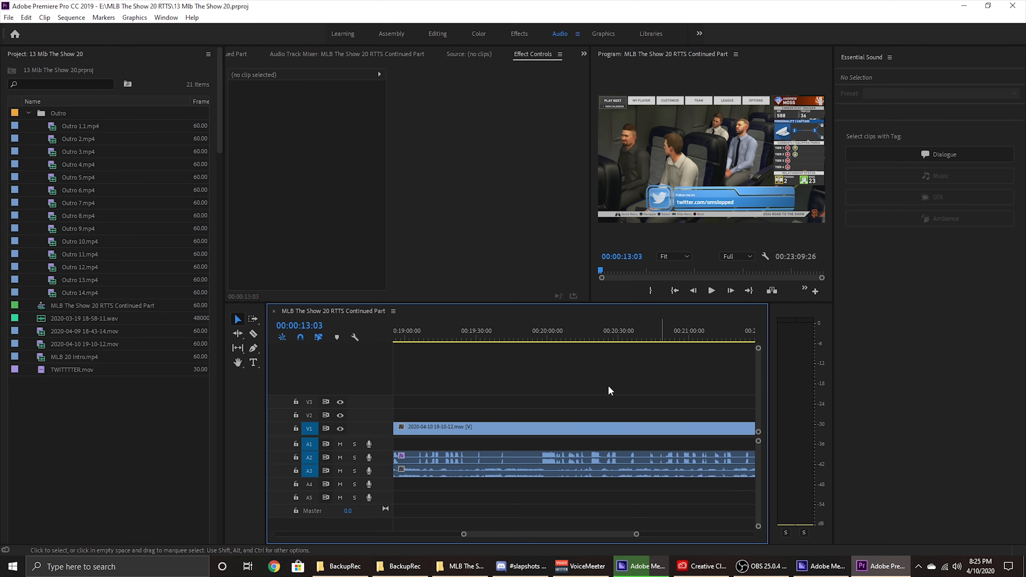
# Step: Bring up the export settings for the sequence and apply the Copy of True 4k preset
pyautogui.hotkey('ctrl', 'm')
pyautogui.click(691, 131)
pyautogui.click(679, 167)
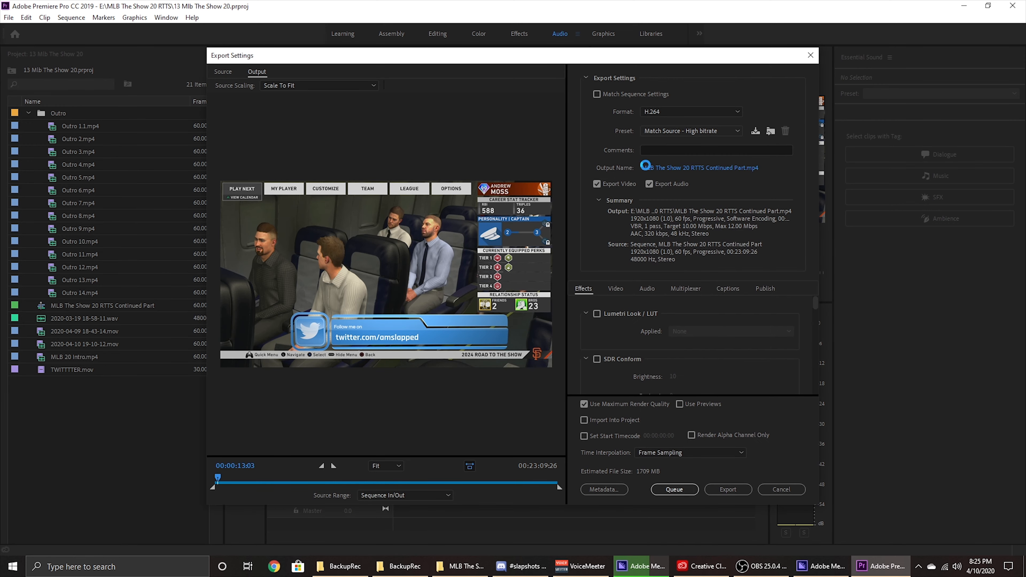
# Step: Set the output file to MLB The Show 20 RTTS Continued Part 30.mp4 in the Exports folder and send the sequence to the Media Encoder queue
pyautogui.click(741, 168)
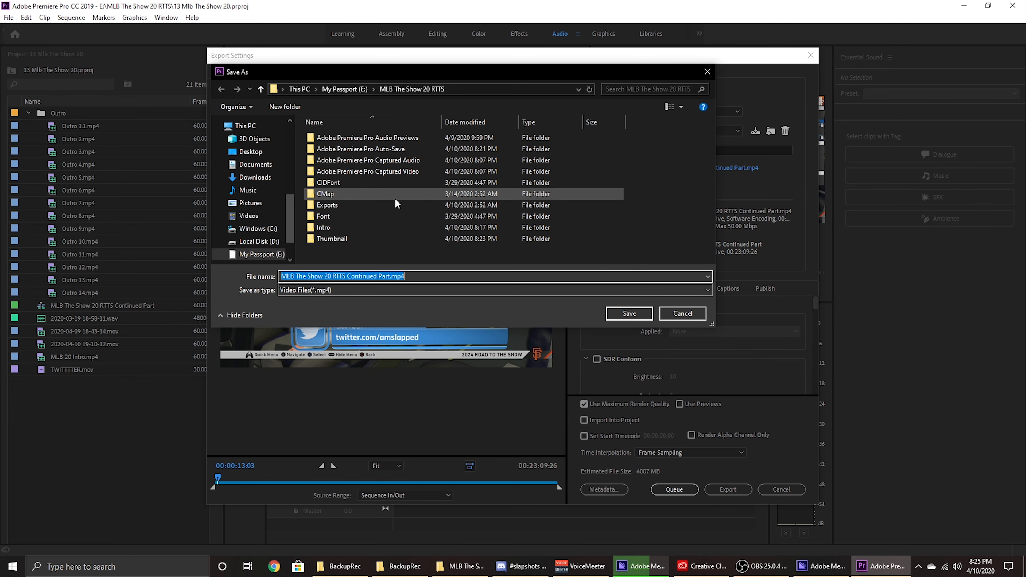
pyautogui.doubleClick(377, 205)
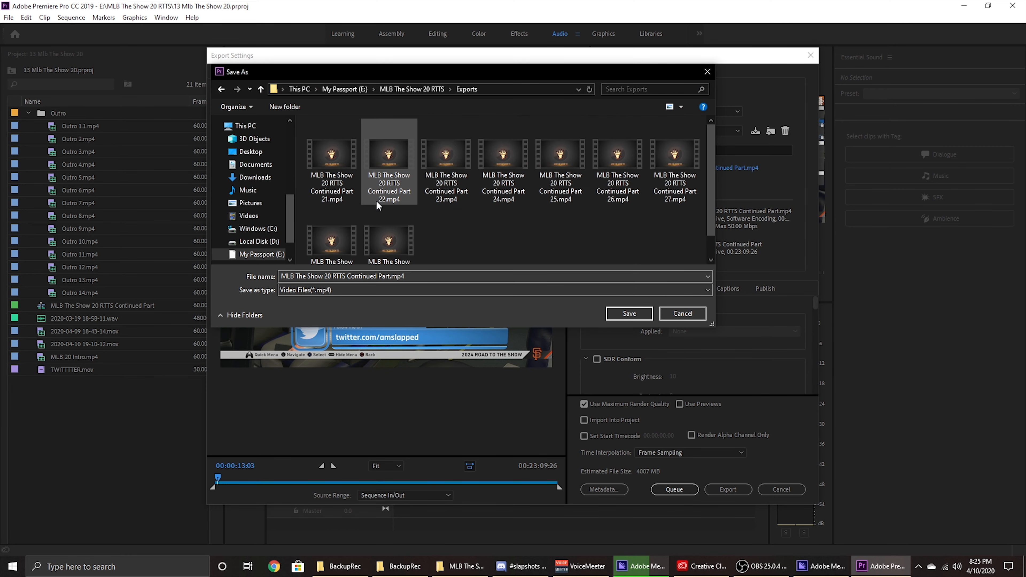
pyautogui.scroll(-3, 462, 247)
pyautogui.click(395, 234)
pyautogui.click(402, 276)
pyautogui.press('BackSpace')
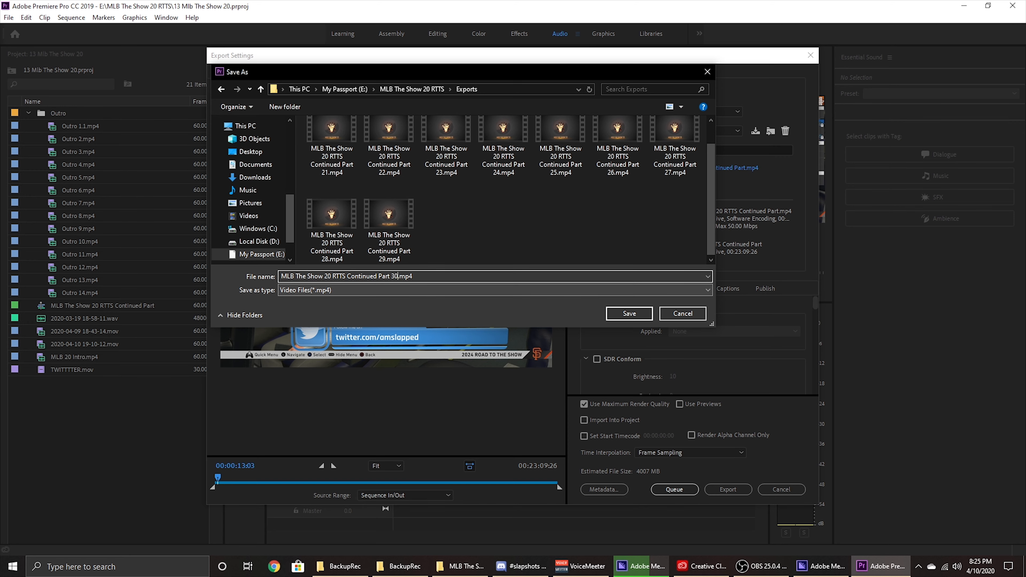
pyautogui.press('Return')
pyautogui.click(673, 489)
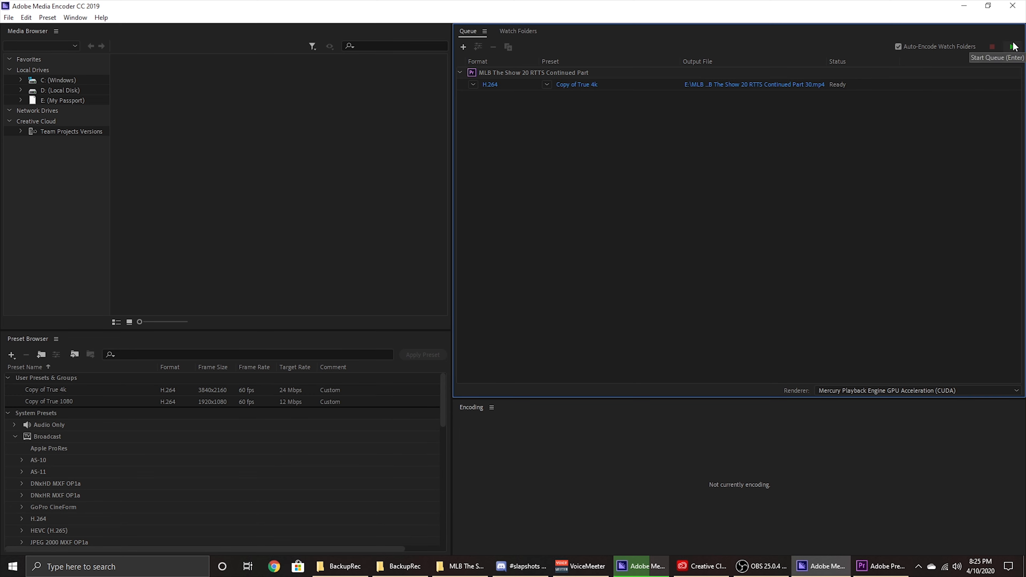
# Step: Switch to OBS and change the active scene to PC 2nd Monitor
pyautogui.click(761, 566)
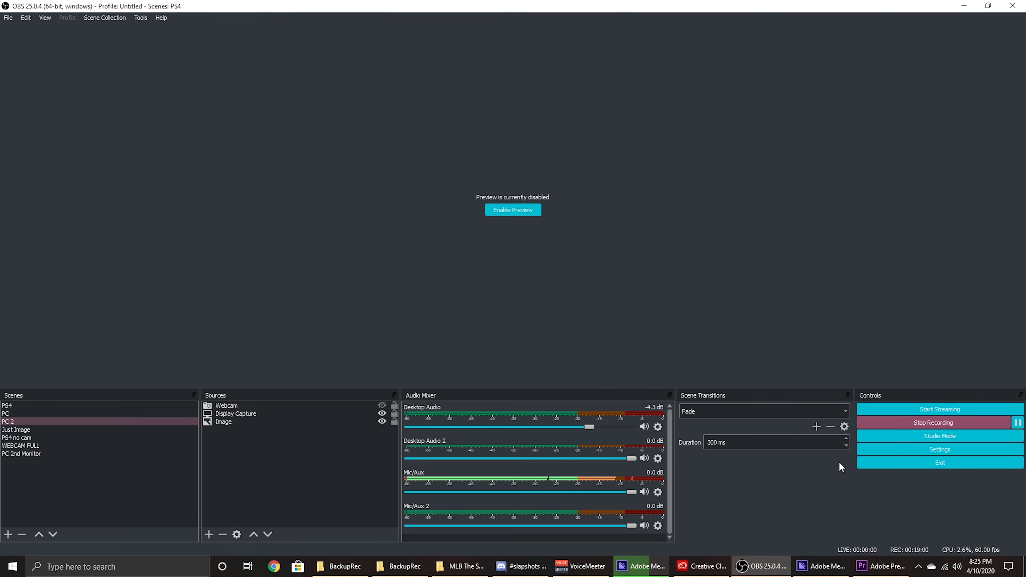
pyautogui.click(641, 566)
pyautogui.scroll(-5, 650, 308)
pyautogui.click(748, 566)
pyautogui.click(81, 453)
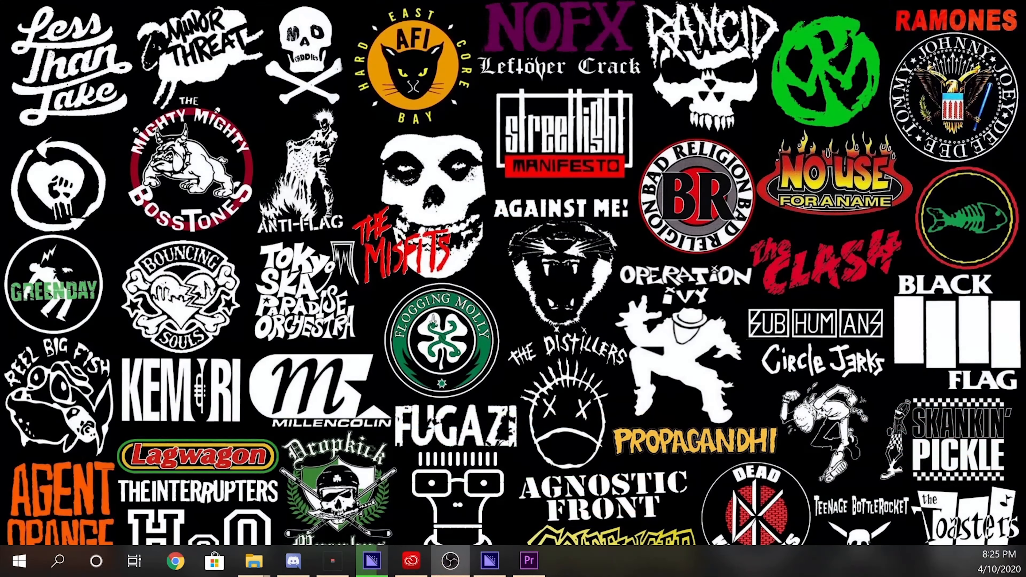